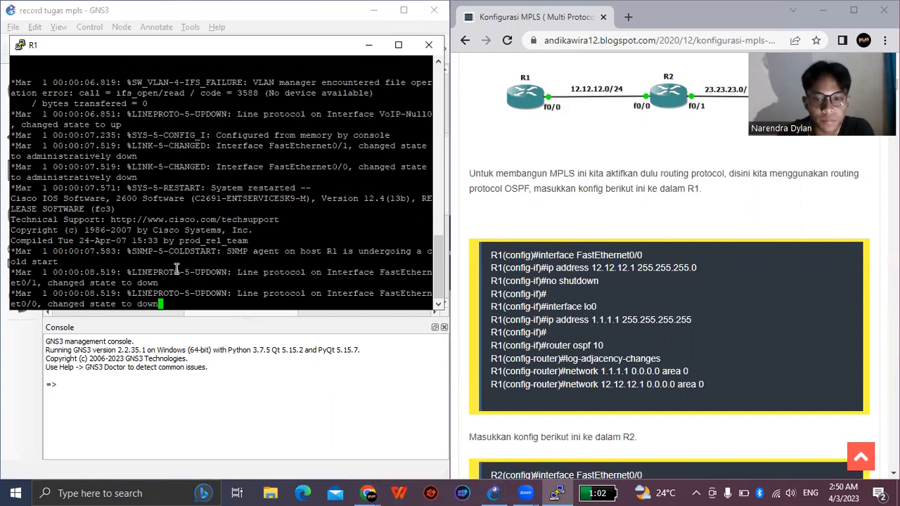
- Enter global configuration mode on R1 with the command conf t
{"action": "key", "text": "Return"}
{"action": "key", "text": "Return"}
{"action": "key", "text": "Return"}
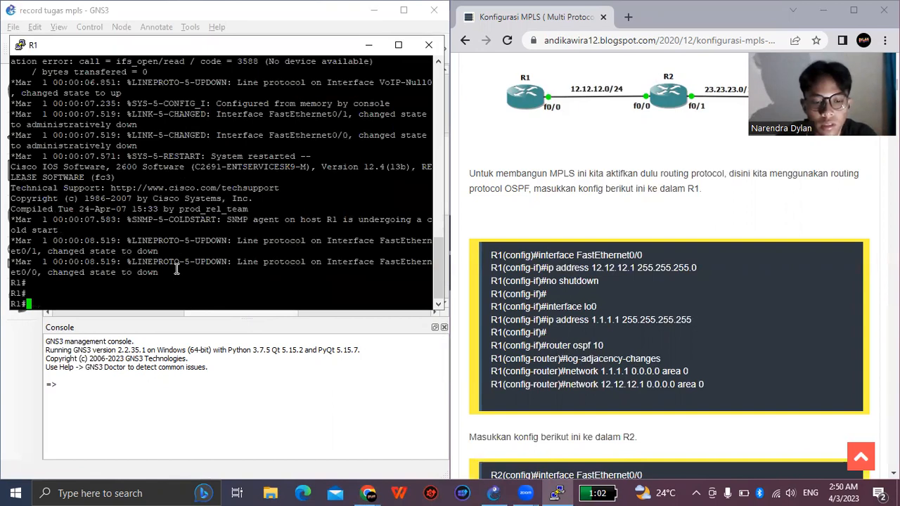
{"action": "type", "text": "conf t"}
{"action": "key", "text": "Return"}
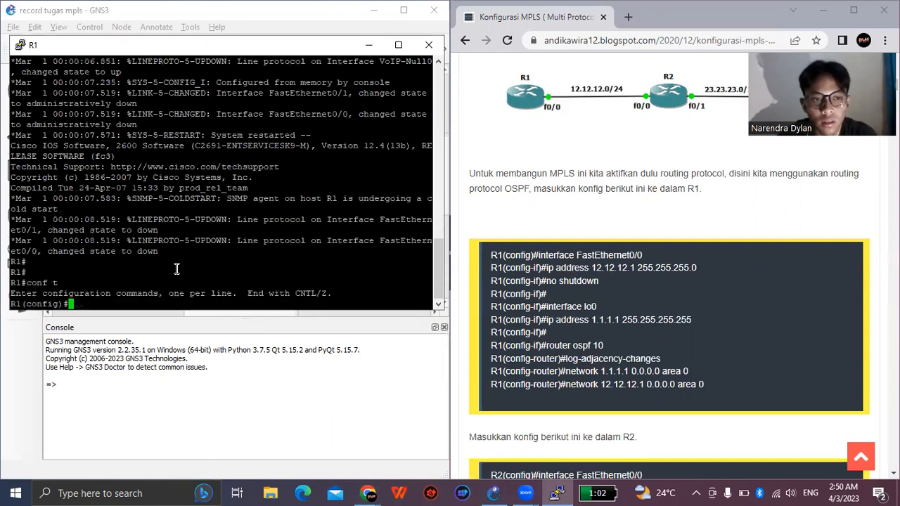
{"action": "key", "text": "Return"}
{"action": "key", "text": "Return"}
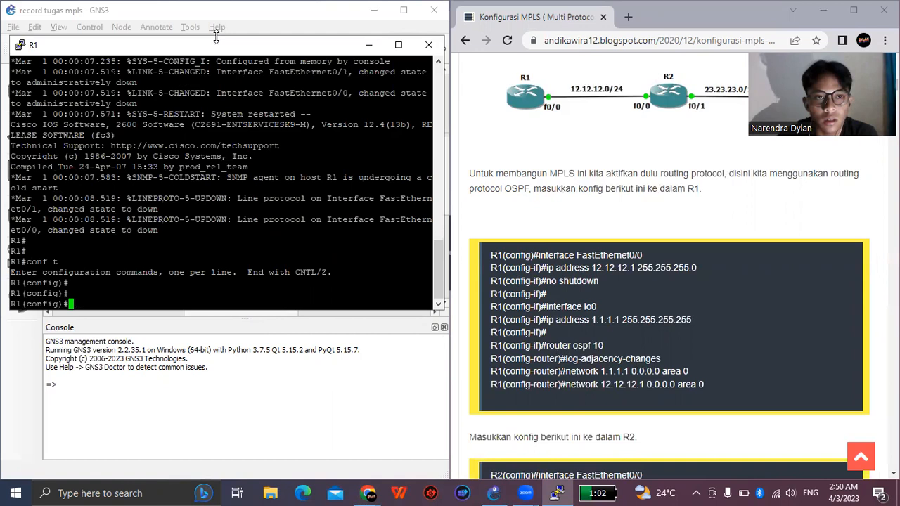
- Copy "interface FastEthernet0/0" from the guide and run it in R1's console to configure that interface
{"action": "left_click_drag", "start_coordinate": [218, 40], "coordinate": [212, 295]}
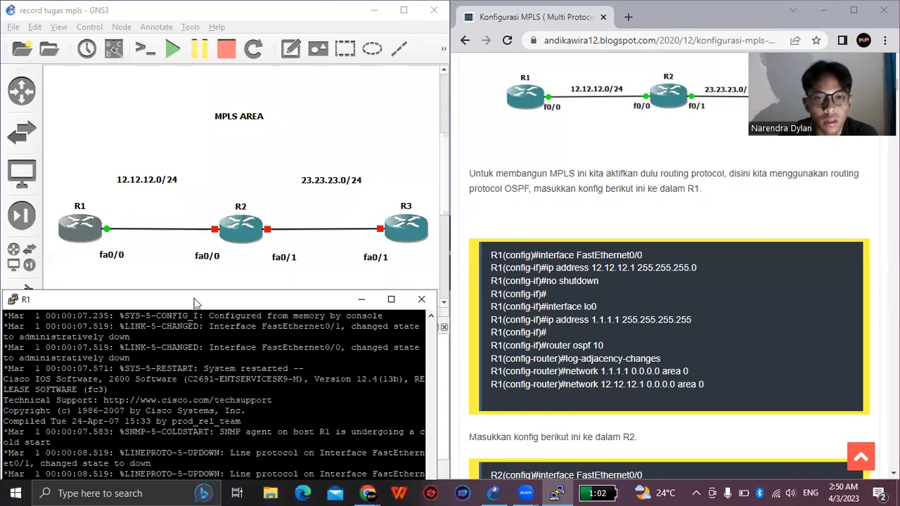
{"action": "left_click_drag", "start_coordinate": [196, 303], "coordinate": [198, 75]}
{"action": "left_click_drag", "start_coordinate": [644, 255], "coordinate": [541, 258]}
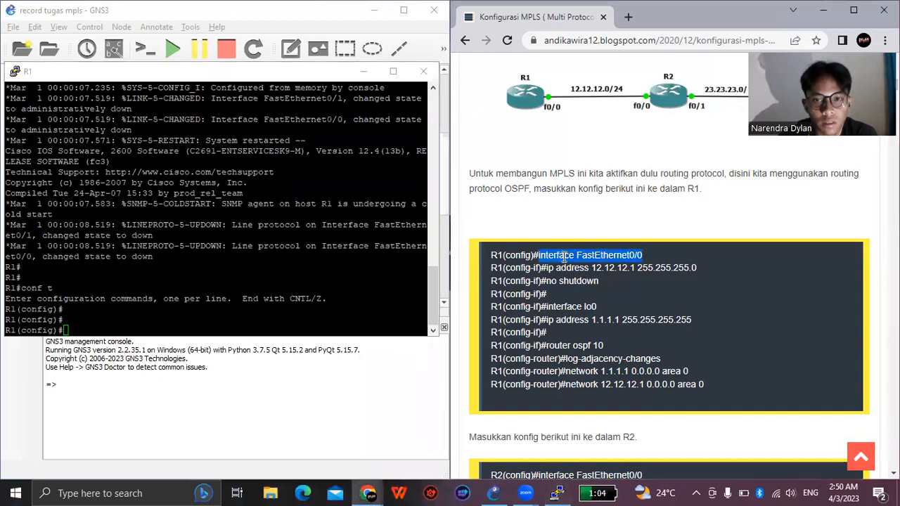
{"action": "right_click", "coordinate": [562, 257]}
{"action": "left_click", "coordinate": [600, 269]}
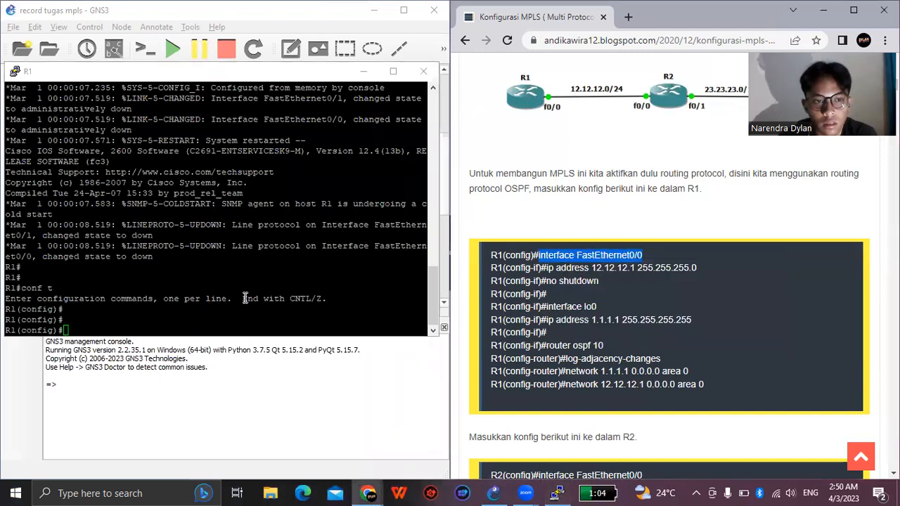
{"action": "left_click", "coordinate": [207, 328]}
{"action": "right_click", "coordinate": [206, 328]}
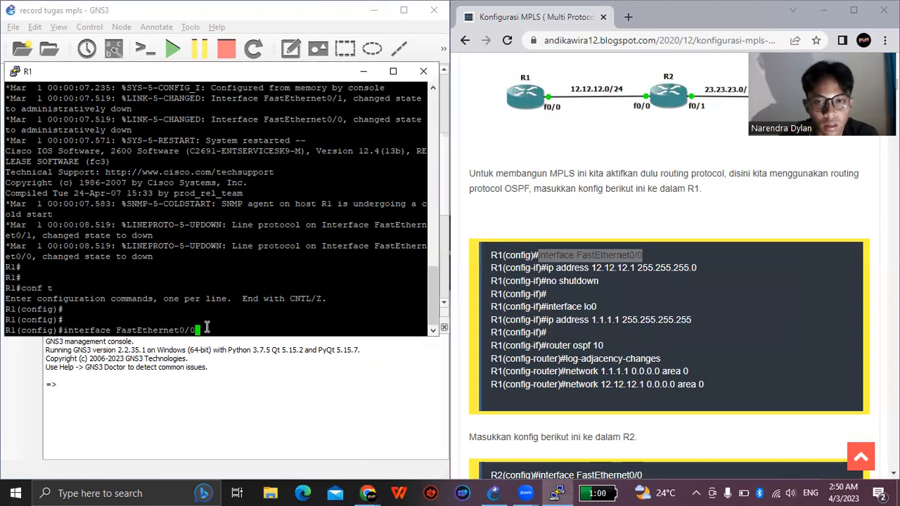
{"action": "key", "text": "Return"}
{"action": "key", "text": "Return"}
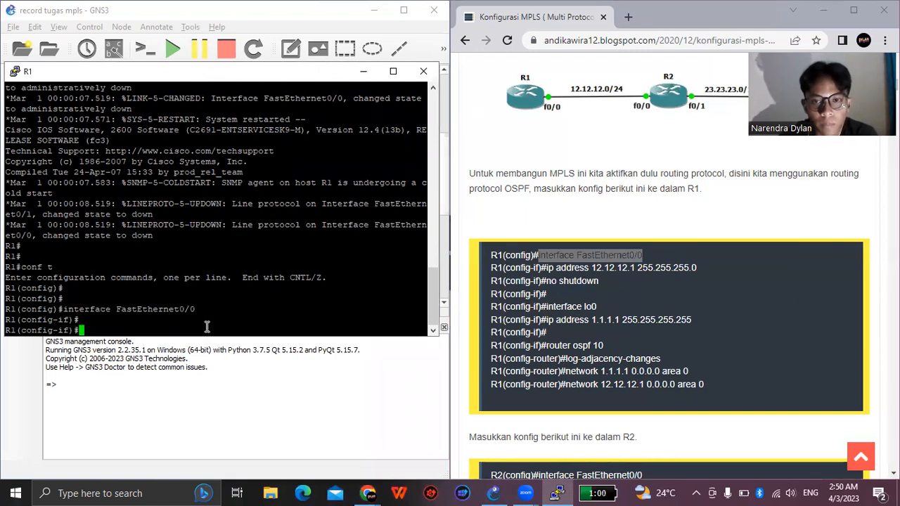
- Assign IP address 12.12.12.1 with mask 255.255.255.0 to R1's FastEthernet0/0 using the guide's command
{"action": "left_click_drag", "start_coordinate": [547, 268], "coordinate": [685, 270]}
{"action": "right_click", "coordinate": [685, 271]}
{"action": "left_click", "coordinate": [687, 279]}
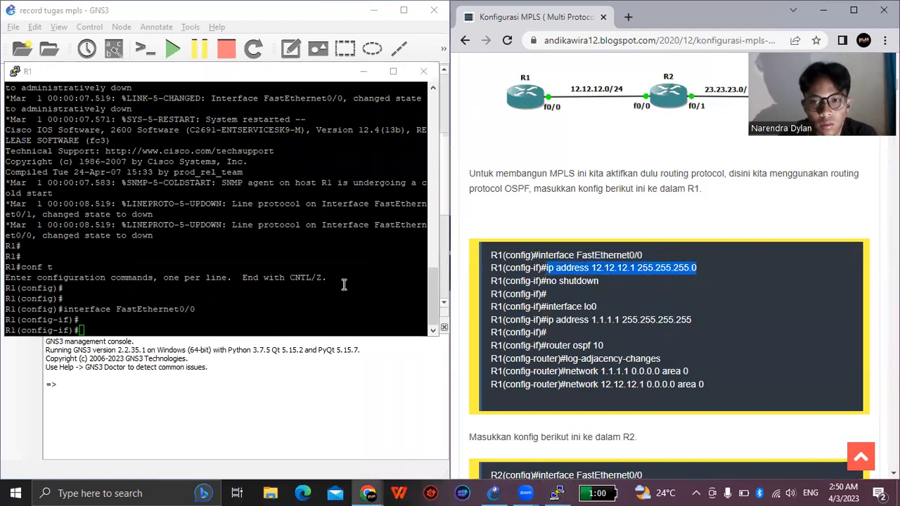
{"action": "left_click", "coordinate": [137, 328]}
{"action": "right_click", "coordinate": [137, 328]}
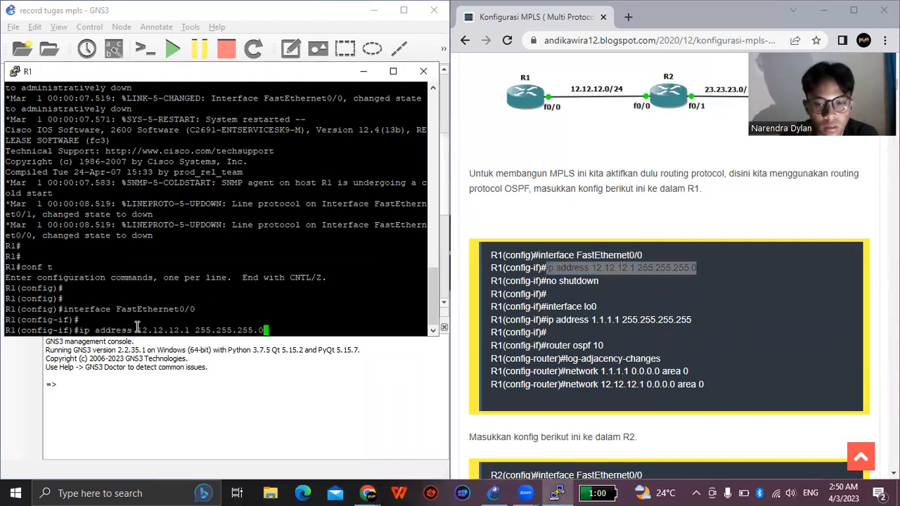
{"action": "key", "text": "Return"}
{"action": "key", "text": "Return"}
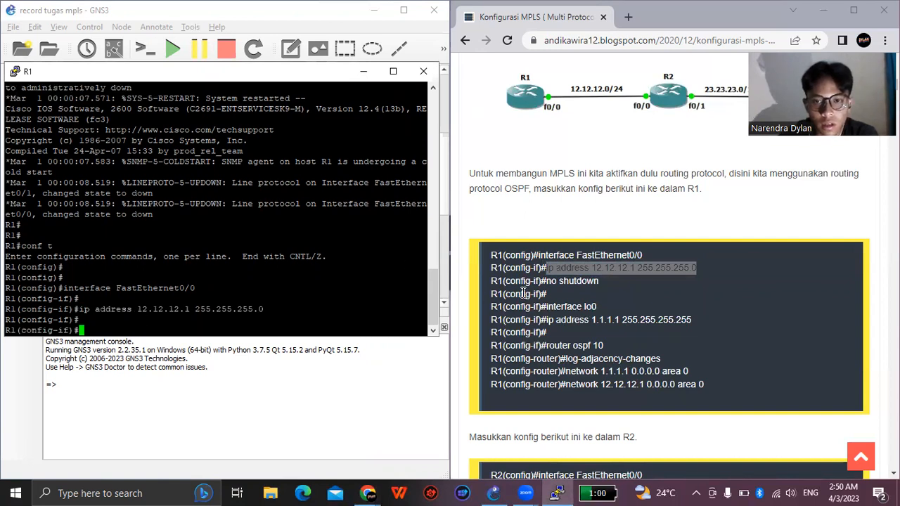
- Enable R1's FastEthernet0/0 interface by copying the guide's "no shutdown" command into the console and running it
{"action": "left_click_drag", "start_coordinate": [599, 281], "coordinate": [548, 281]}
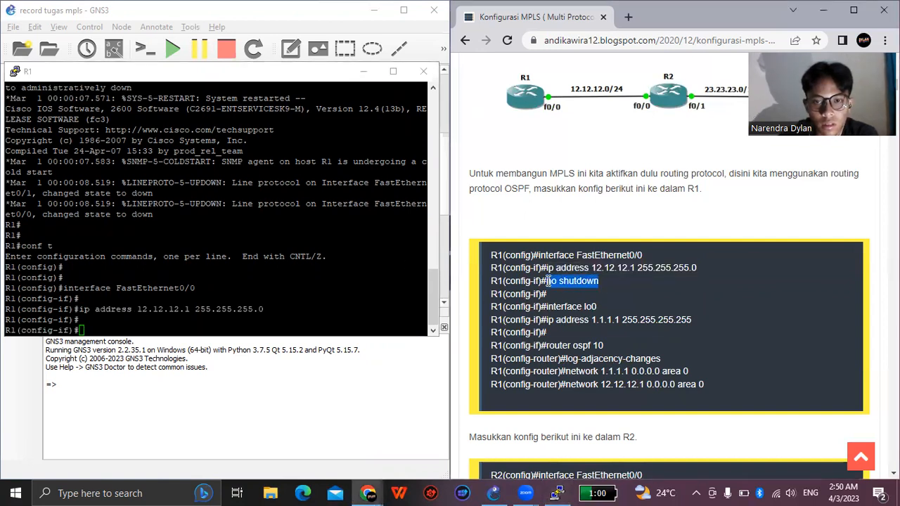
{"action": "right_click", "coordinate": [548, 280]}
{"action": "left_click", "coordinate": [578, 291]}
{"action": "left_click", "coordinate": [163, 326]}
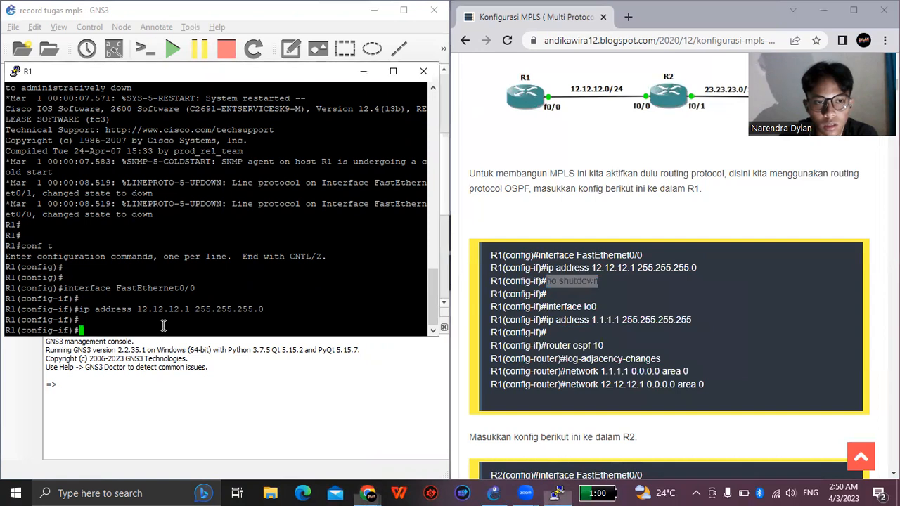
{"action": "right_click", "coordinate": [163, 325]}
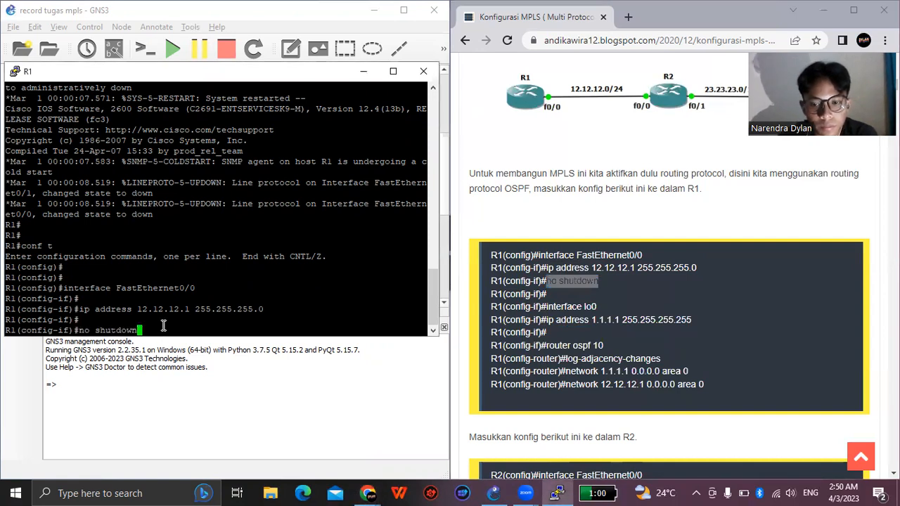
{"action": "key", "text": "Return"}
{"action": "key", "text": "Return"}
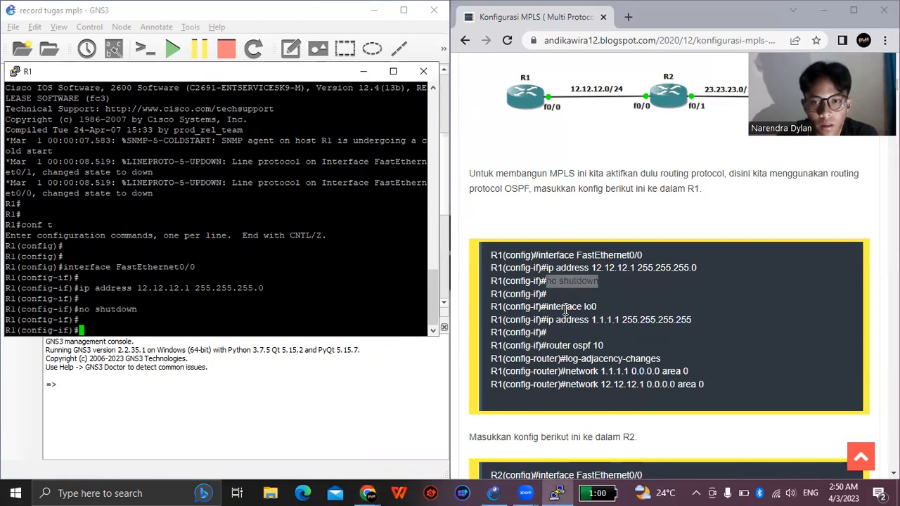
- Create the loopback interface on R1 by running the guide's "interface lo0" command
{"action": "left_click_drag", "start_coordinate": [598, 307], "coordinate": [549, 310]}
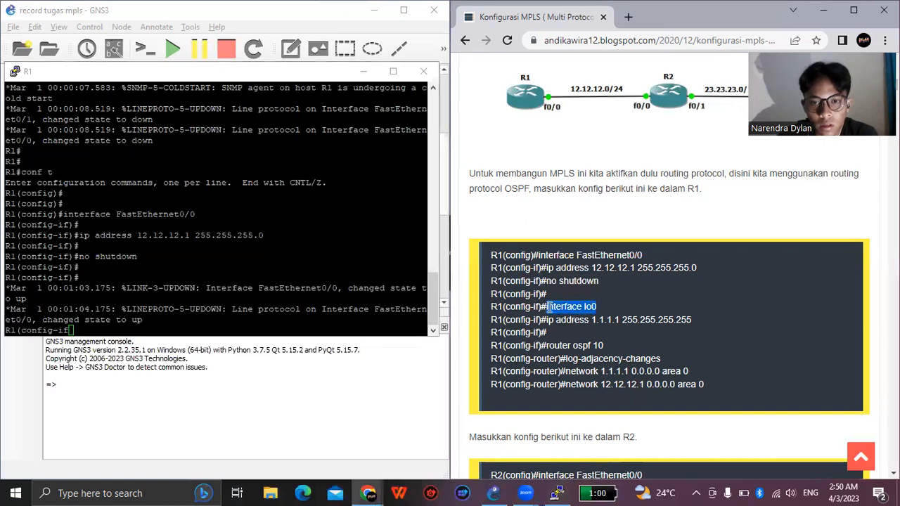
{"action": "right_click", "coordinate": [568, 305]}
{"action": "left_click", "coordinate": [585, 316]}
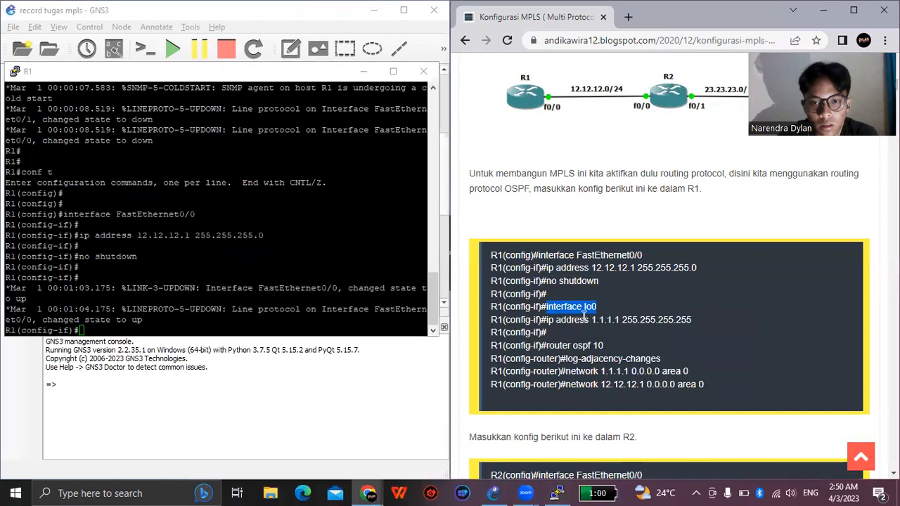
{"action": "left_click", "coordinate": [136, 327]}
{"action": "right_click", "coordinate": [135, 327]}
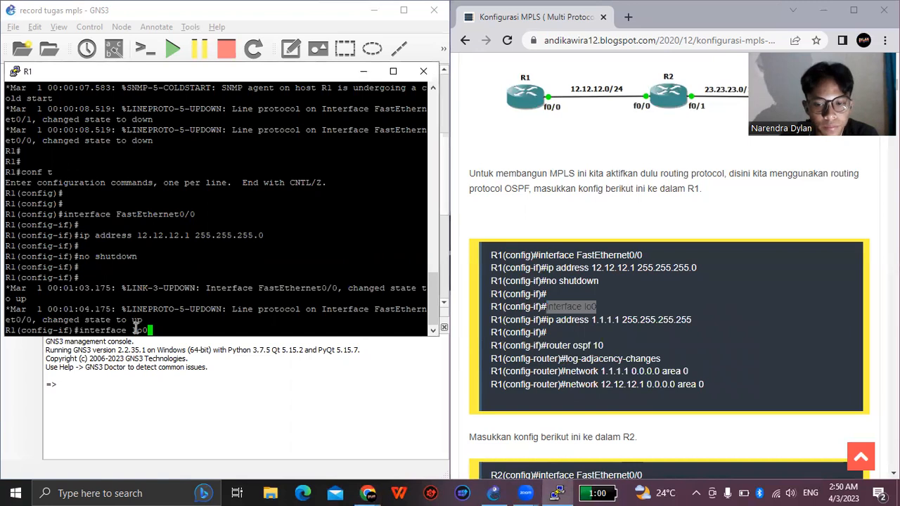
{"action": "key", "text": "Return"}
{"action": "key", "text": "Return"}
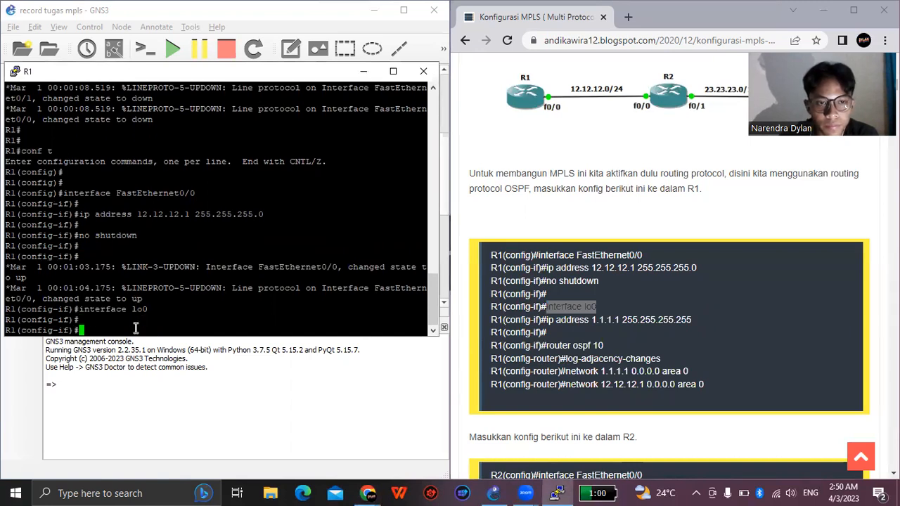
- Assign IP address 1.1.1.1 with mask 255.255.255.255 to R1's lo0 interface using the guide's command
{"action": "left_click", "coordinate": [549, 320]}
{"action": "left_click_drag", "start_coordinate": [549, 320], "coordinate": [693, 322]}
{"action": "right_click", "coordinate": [692, 325]}
{"action": "left_click", "coordinate": [692, 330]}
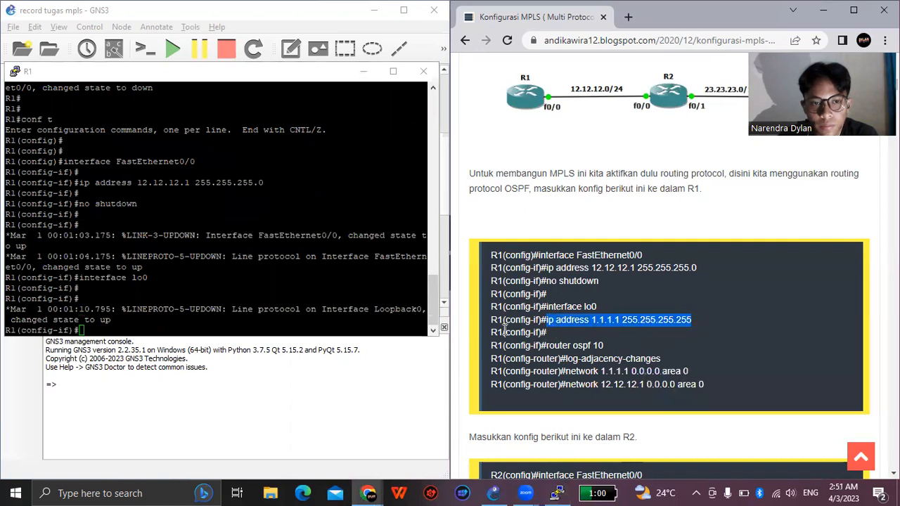
{"action": "right_click", "coordinate": [208, 322]}
{"action": "key", "text": "Return"}
{"action": "key", "text": "Return"}
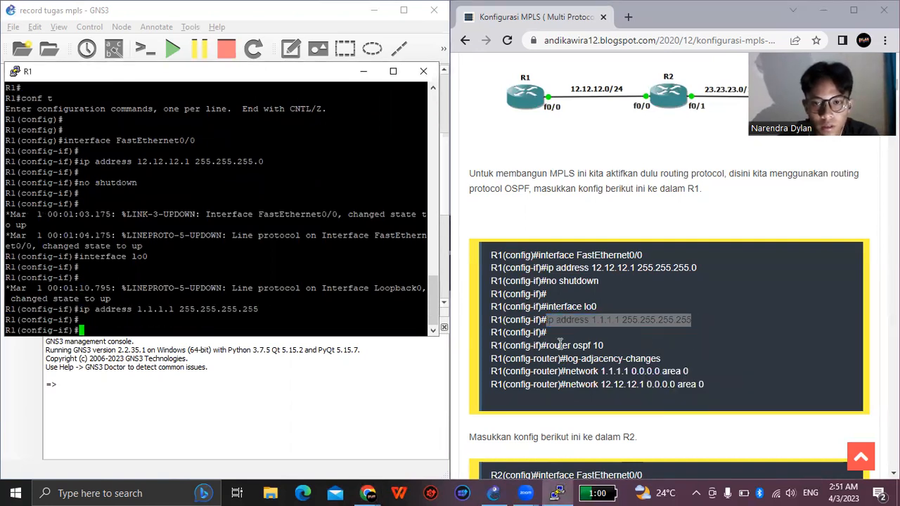
- Start OSPF process 10 on R1 by running the guide's "router ospf 10" command
{"action": "left_click_drag", "start_coordinate": [546, 345], "coordinate": [604, 347]}
{"action": "right_click", "coordinate": [591, 346]}
{"action": "left_click", "coordinate": [602, 358]}
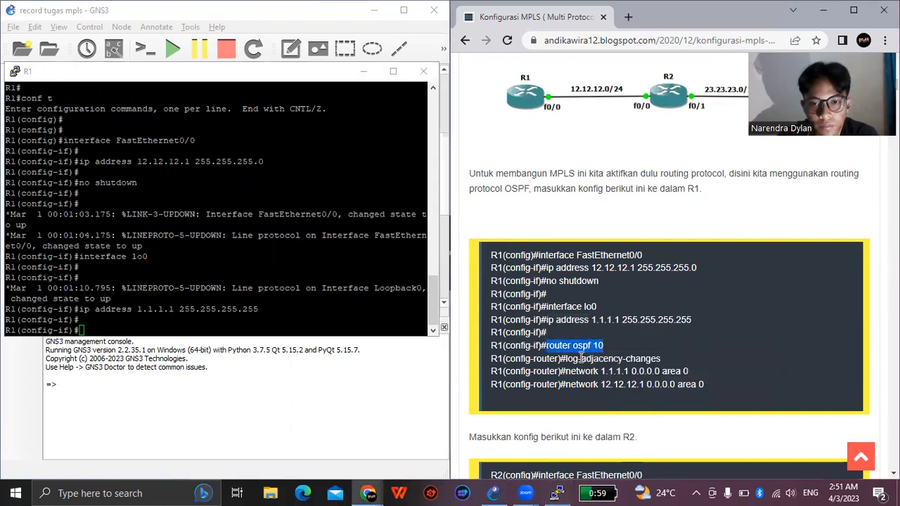
{"action": "right_click", "coordinate": [180, 325]}
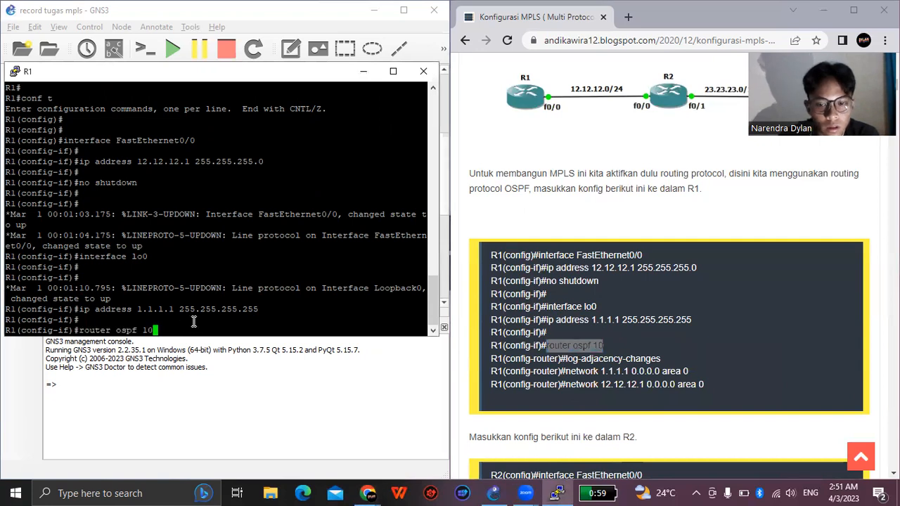
{"action": "key", "text": "Return"}
{"action": "key", "text": "Return"}
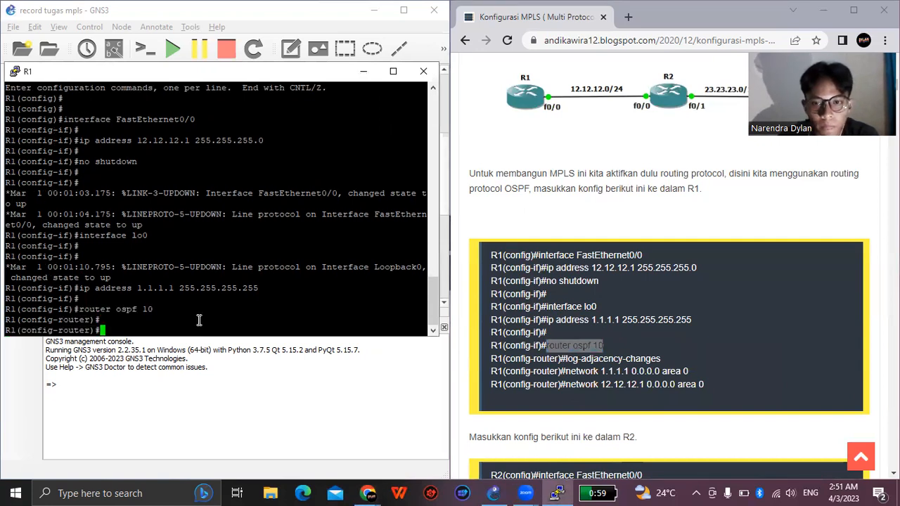
- Turn on adjacency logging for R1's OSPF process with the guide's "log-adjacency-changes" command
{"action": "left_click_drag", "start_coordinate": [566, 360], "coordinate": [659, 360]}
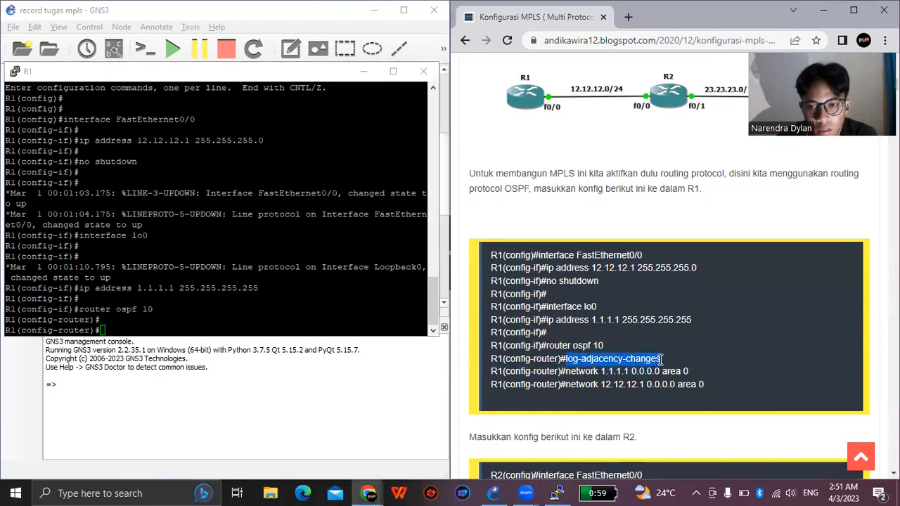
{"action": "right_click", "coordinate": [661, 359]}
{"action": "left_click", "coordinate": [668, 367]}
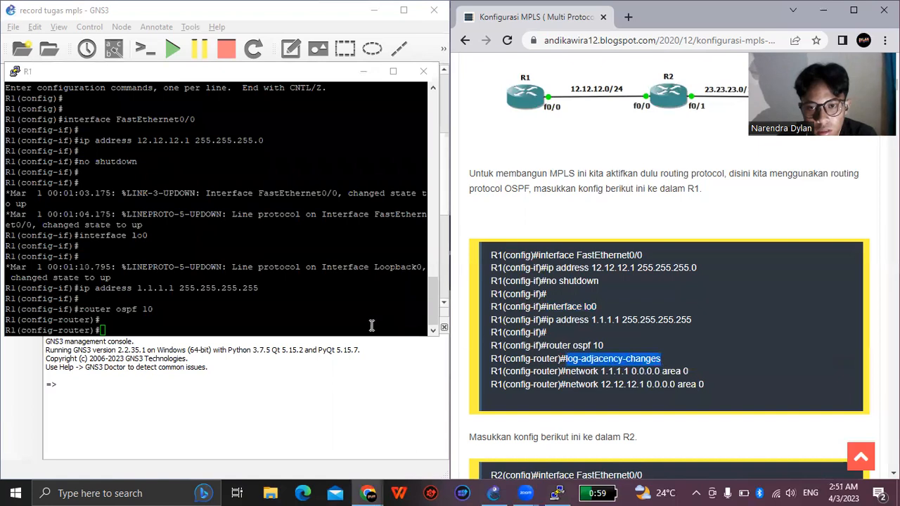
{"action": "right_click", "coordinate": [180, 326]}
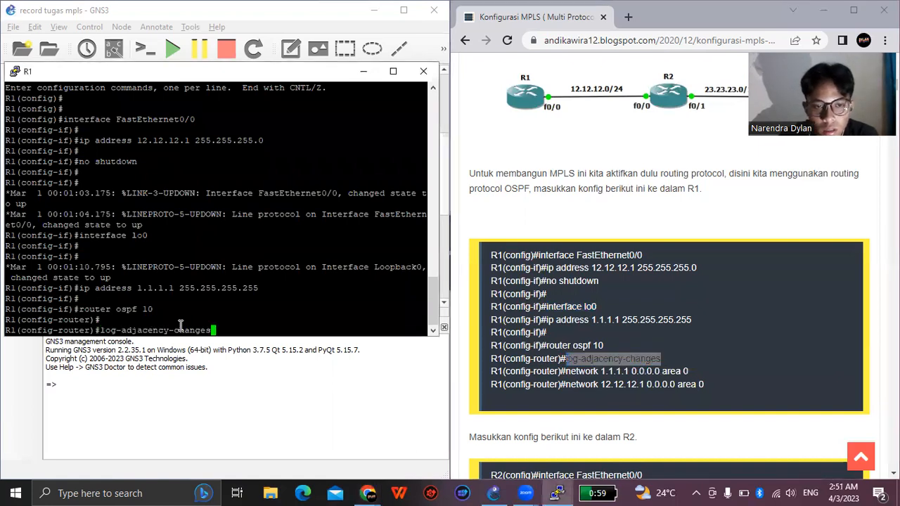
{"action": "key", "text": "Return"}
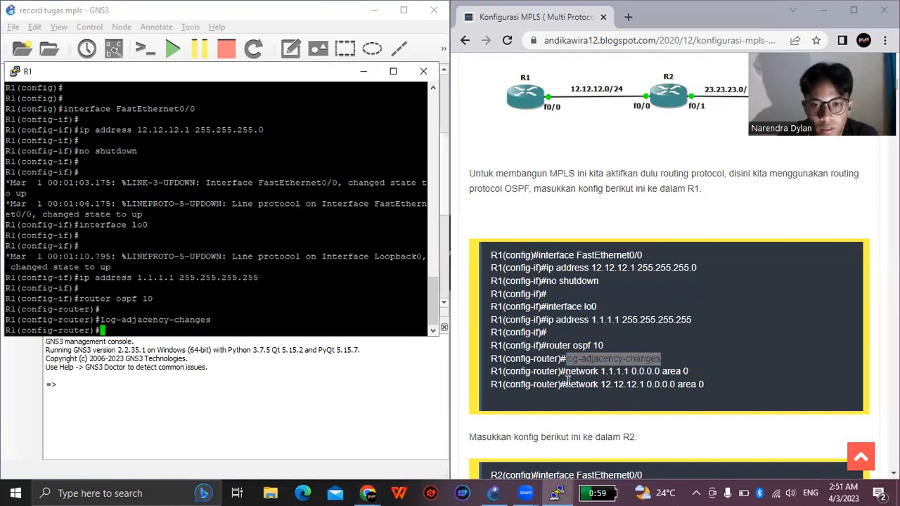
- Advertise R1's loopback in OSPF with the guide's command "network 1.1.1.1 0.0.0.0 area 0"
{"action": "left_click_drag", "start_coordinate": [565, 371], "coordinate": [689, 380]}
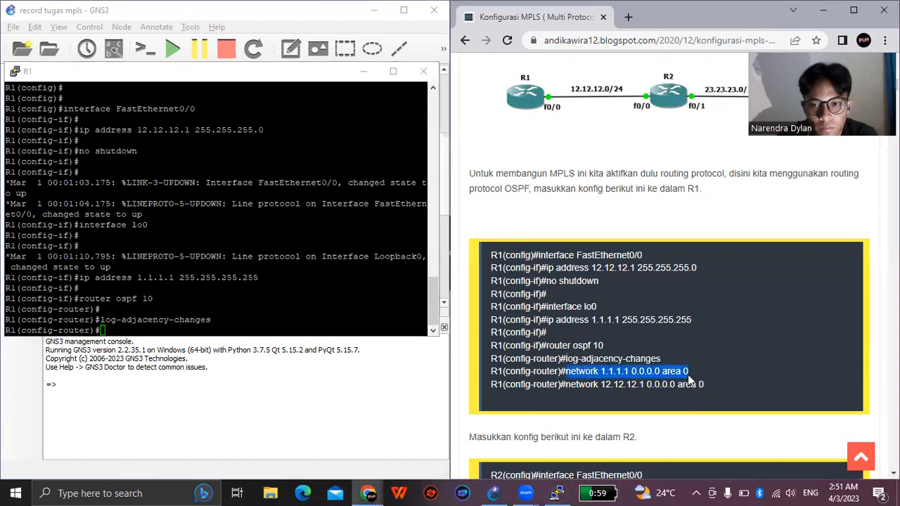
{"action": "right_click", "coordinate": [679, 371]}
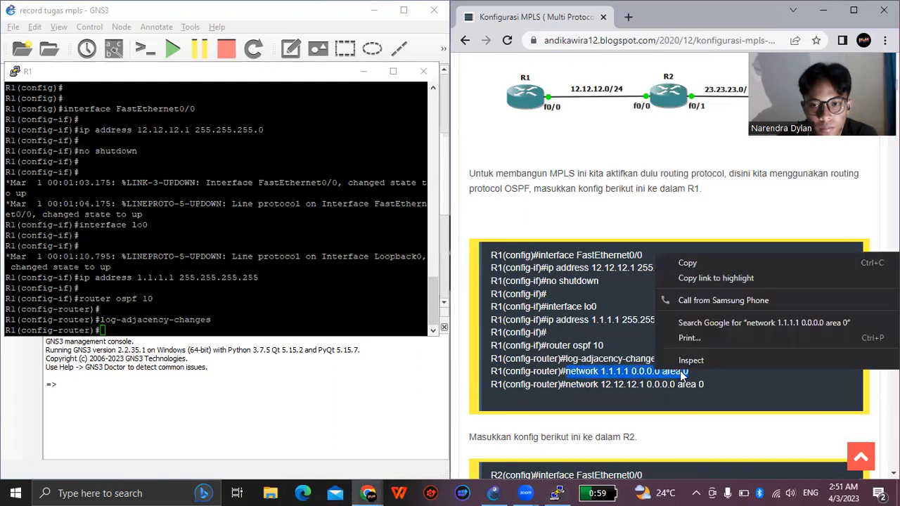
{"action": "left_click", "coordinate": [702, 266]}
{"action": "left_click", "coordinate": [278, 318]}
{"action": "right_click", "coordinate": [278, 318]}
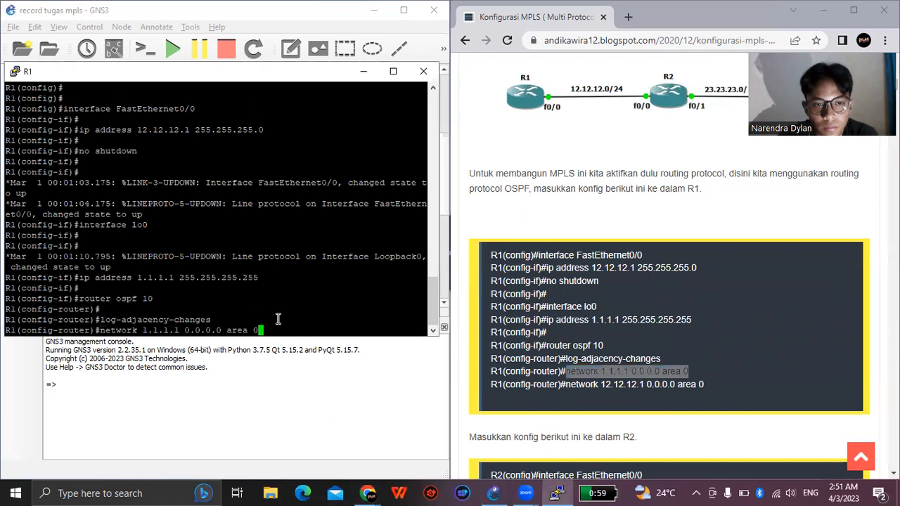
{"action": "key", "text": "Return"}
{"action": "key", "text": "Return"}
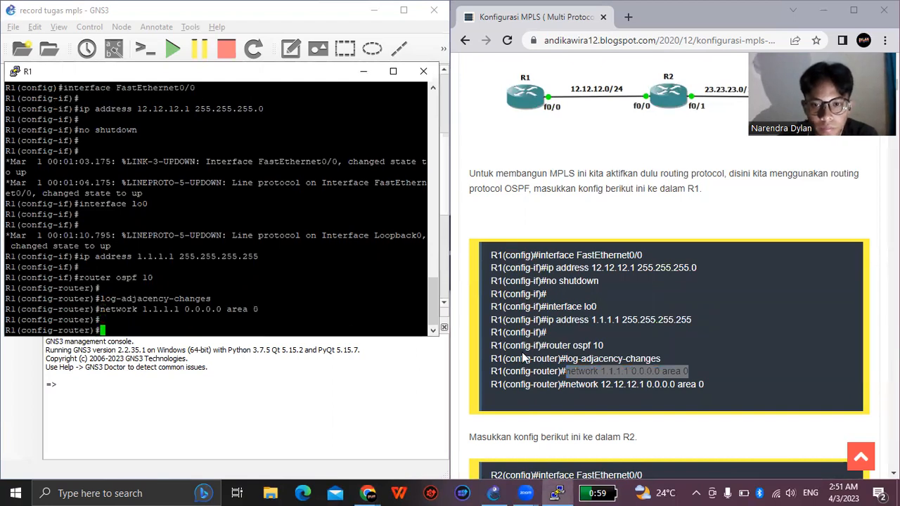
- Advertise R1's FastEthernet0/0 address in OSPF with the guide's command "network 12.12.12.1 0.0.0.0 area 0"
{"action": "left_click_drag", "start_coordinate": [566, 384], "coordinate": [703, 385]}
{"action": "right_click", "coordinate": [704, 385]}
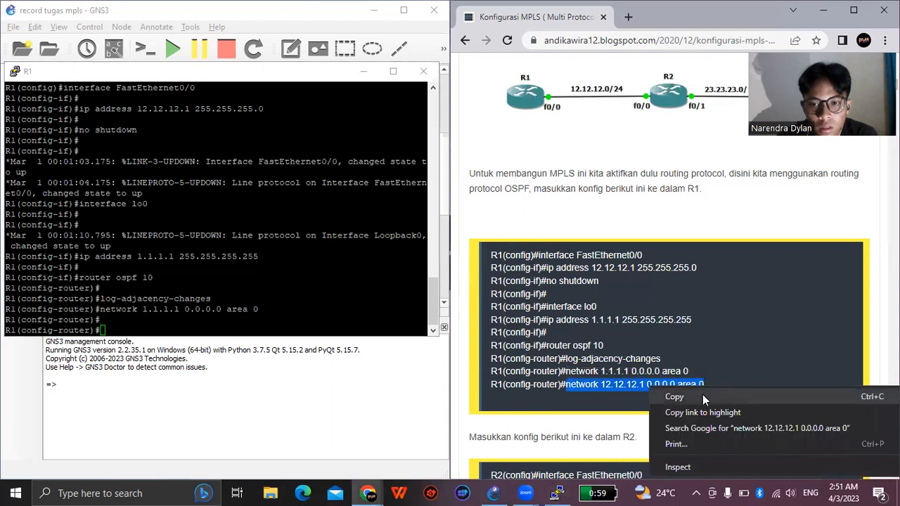
{"action": "left_click", "coordinate": [705, 397]}
{"action": "right_click", "coordinate": [214, 319]}
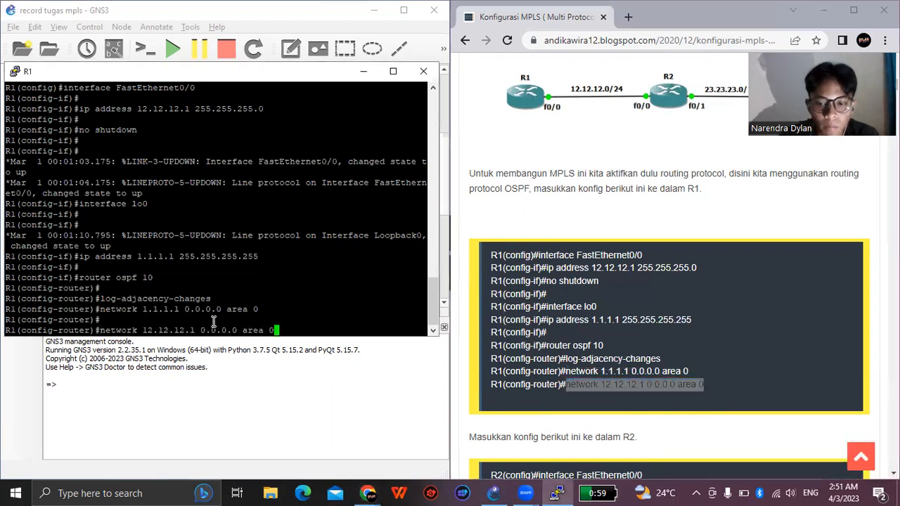
{"action": "key", "text": "Return"}
{"action": "key", "text": "Return"}
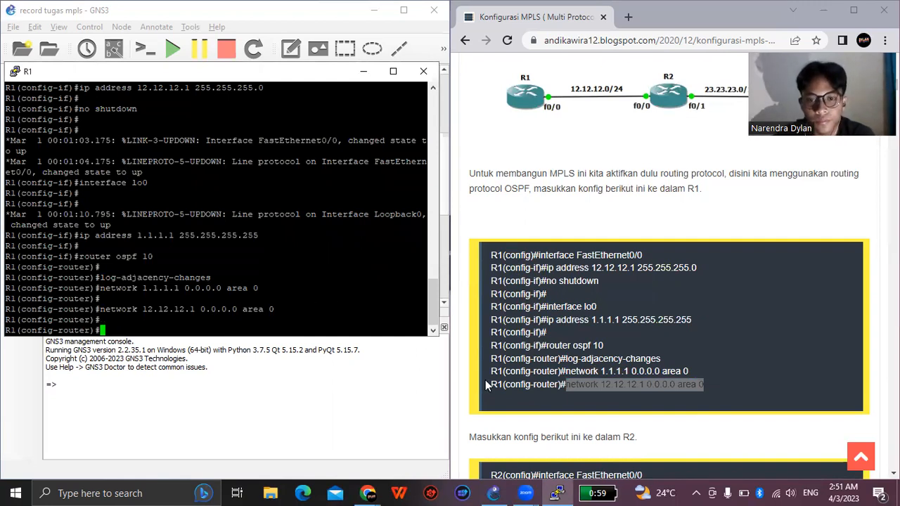
- Minimize R1's console and start router R2 in the GNS3 topology
{"action": "scroll", "coordinate": [622, 383], "scroll_direction": "down", "scroll_amount": 2}
{"action": "scroll", "coordinate": [593, 365], "scroll_direction": "down", "scroll_amount": 3}
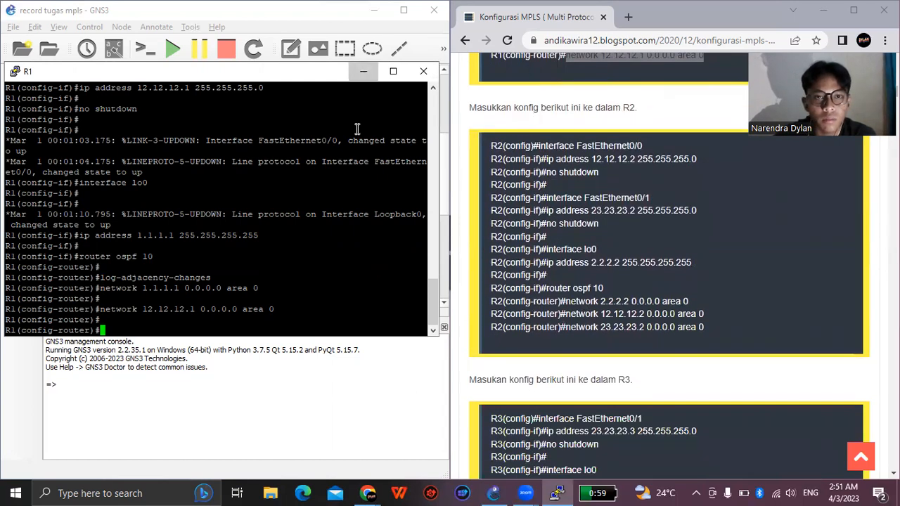
{"action": "left_click", "coordinate": [363, 70]}
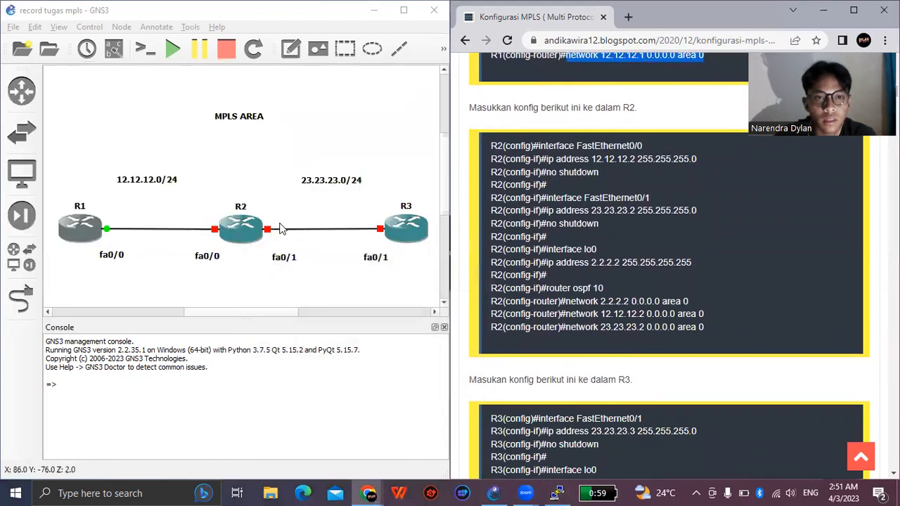
{"action": "left_click", "coordinate": [237, 233]}
{"action": "right_click", "coordinate": [237, 233]}
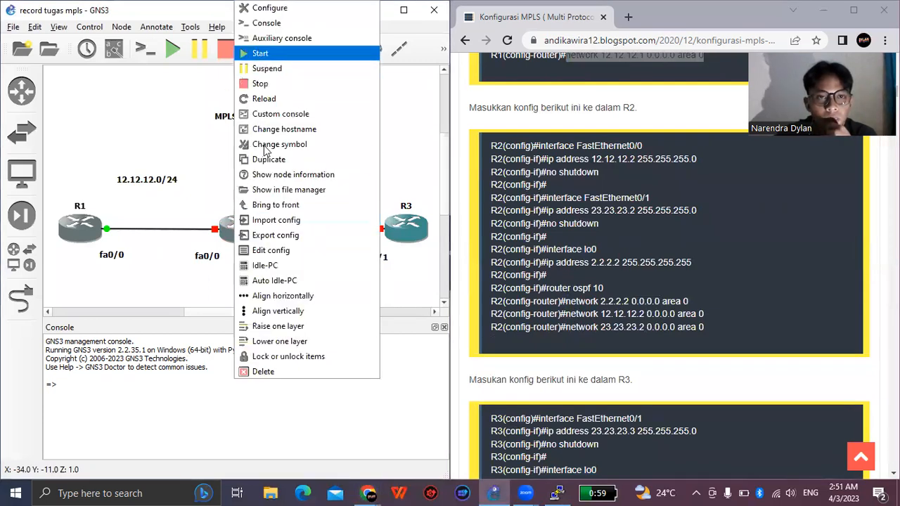
{"action": "left_click", "coordinate": [276, 56]}
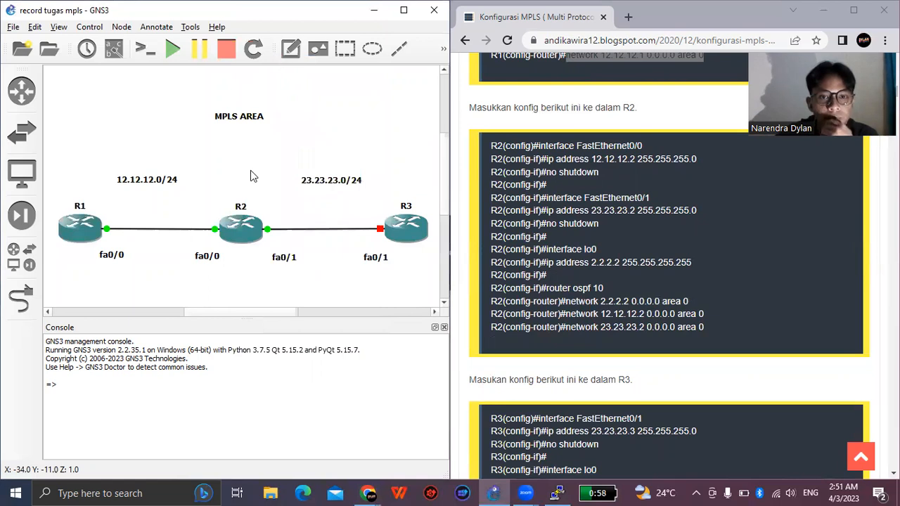
- Open the console of router R2 and place its window over the topology
{"action": "mouse_move", "coordinate": [246, 240]}
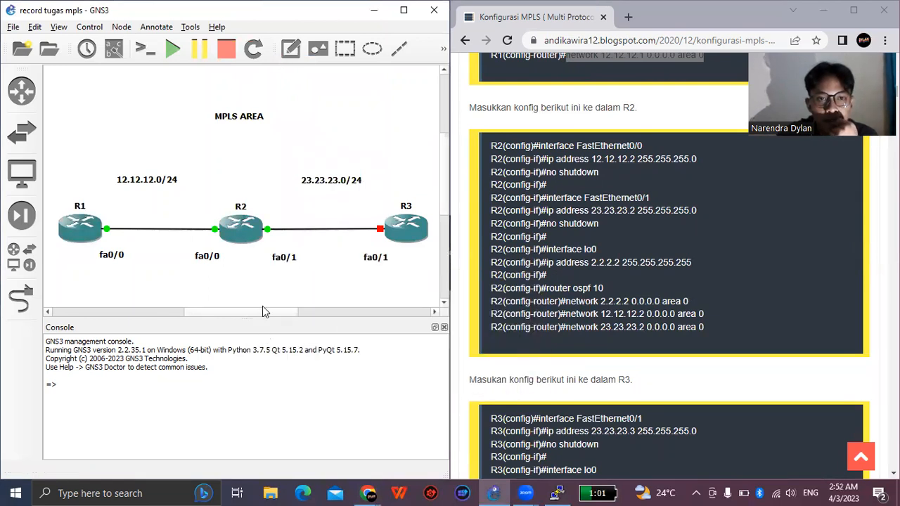
{"action": "double_click", "coordinate": [241, 232]}
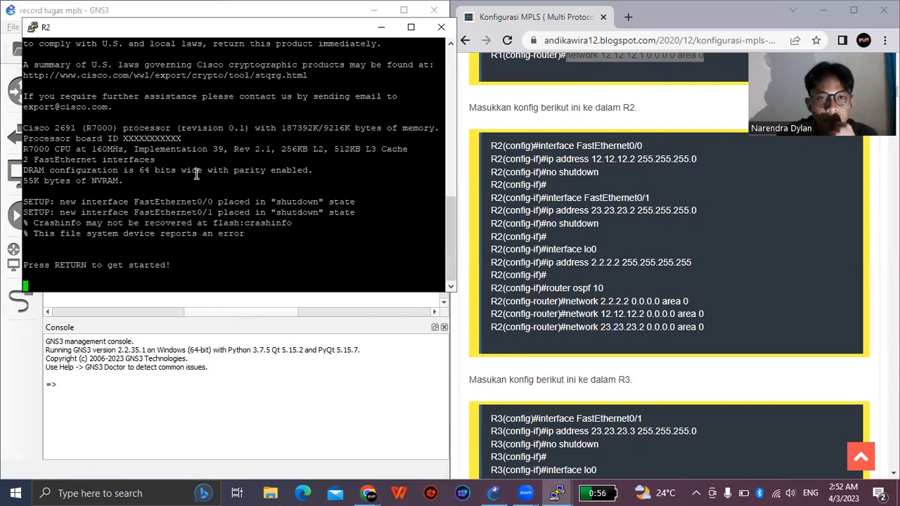
{"action": "left_click_drag", "start_coordinate": [137, 34], "coordinate": [136, 88]}
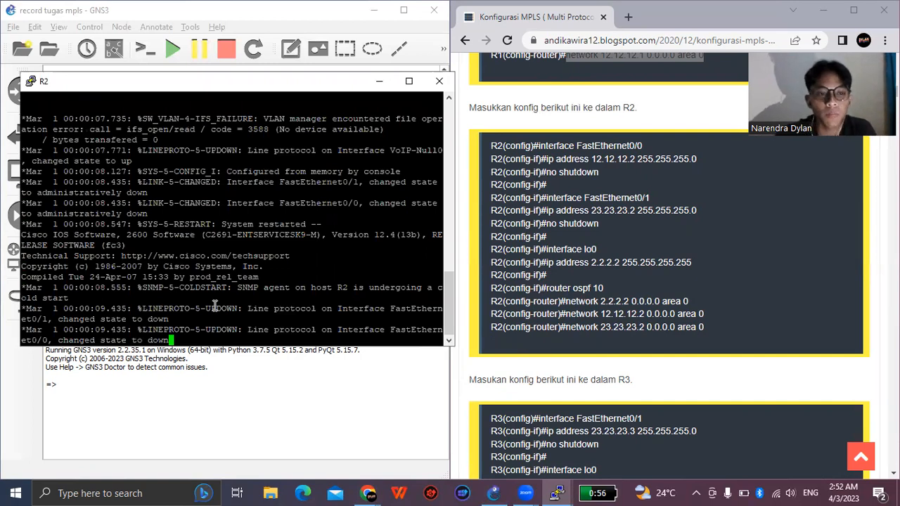
- Enter global configuration mode on R2 with the command "conf t"
{"action": "key", "text": "Return"}
{"action": "key", "text": "Return"}
{"action": "key", "text": "Return"}
{"action": "type", "text": "conf t"}
{"action": "key", "text": "Return"}
{"action": "key", "text": "Return"}
{"action": "key", "text": "Return"}
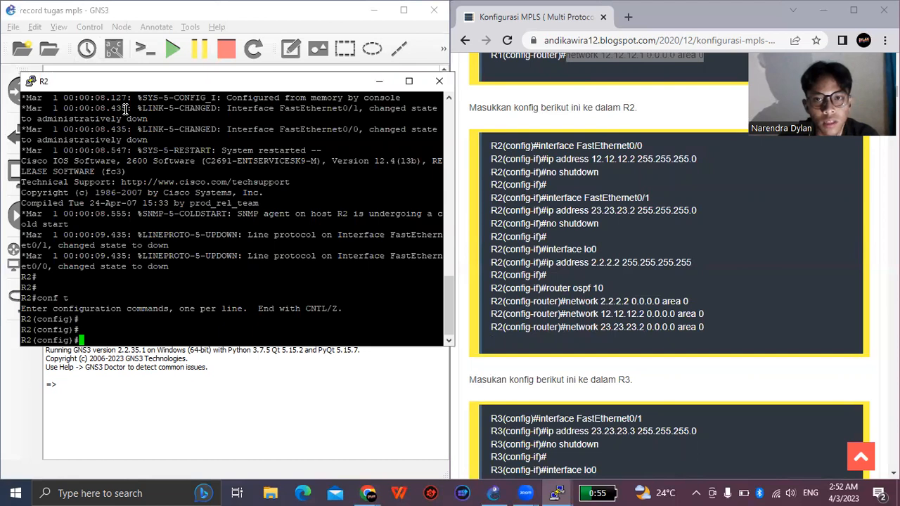
- Enter configuration of R2's first Ethernet port by running the guide's "interface FastEthernet0/0" command
{"action": "left_click_drag", "start_coordinate": [126, 81], "coordinate": [115, 300]}
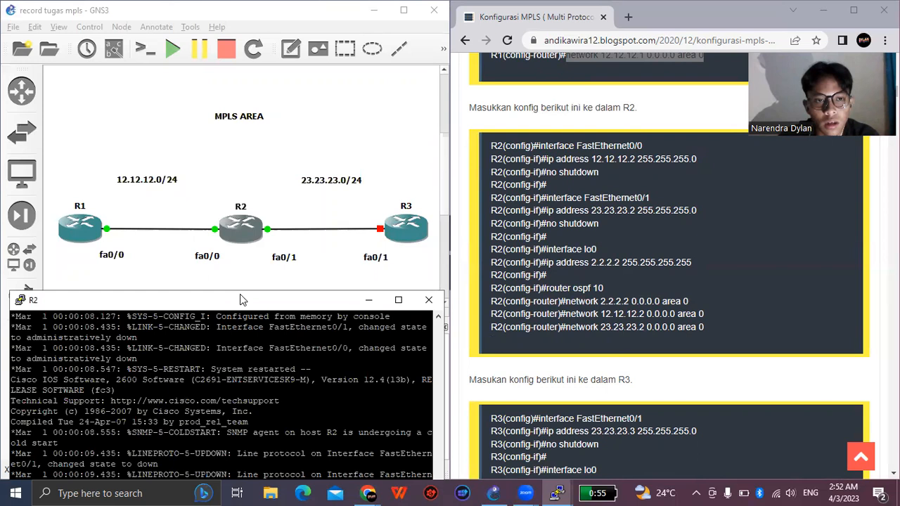
{"action": "left_click_drag", "start_coordinate": [240, 300], "coordinate": [241, 100]}
{"action": "left_click_drag", "start_coordinate": [539, 146], "coordinate": [643, 147]}
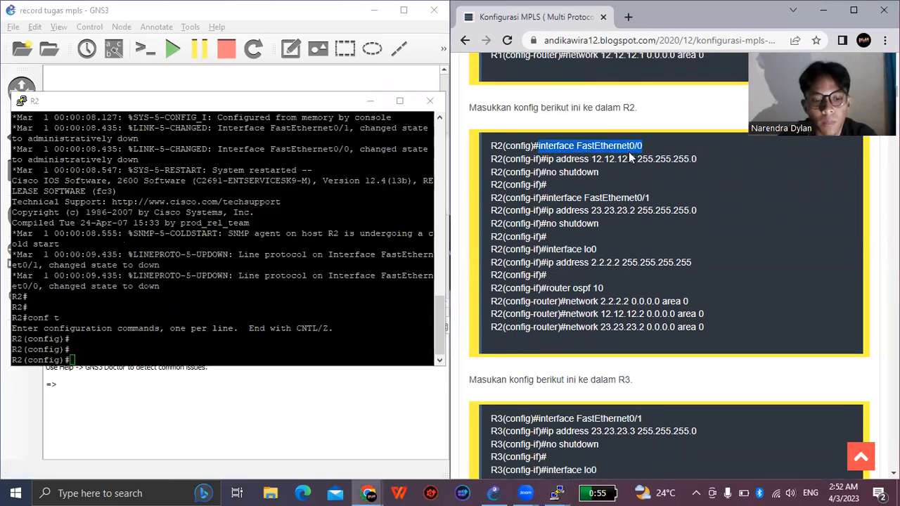
{"action": "right_click", "coordinate": [235, 353]}
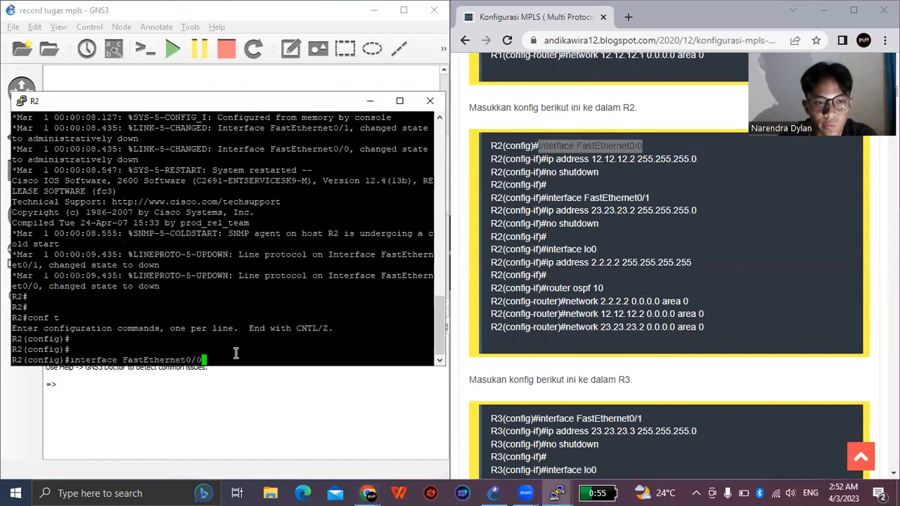
{"action": "key", "text": "Return"}
{"action": "key", "text": "Return"}
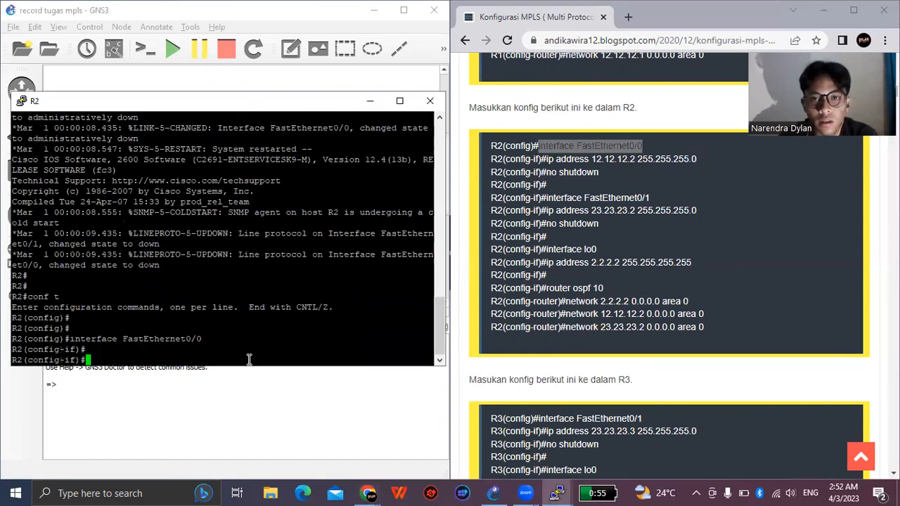
- Address R2's FastEthernet0/0 with the guide's command "ip address 12.12.12.2 255.255.255.0"
{"action": "left_click_drag", "start_coordinate": [546, 159], "coordinate": [625, 159]}
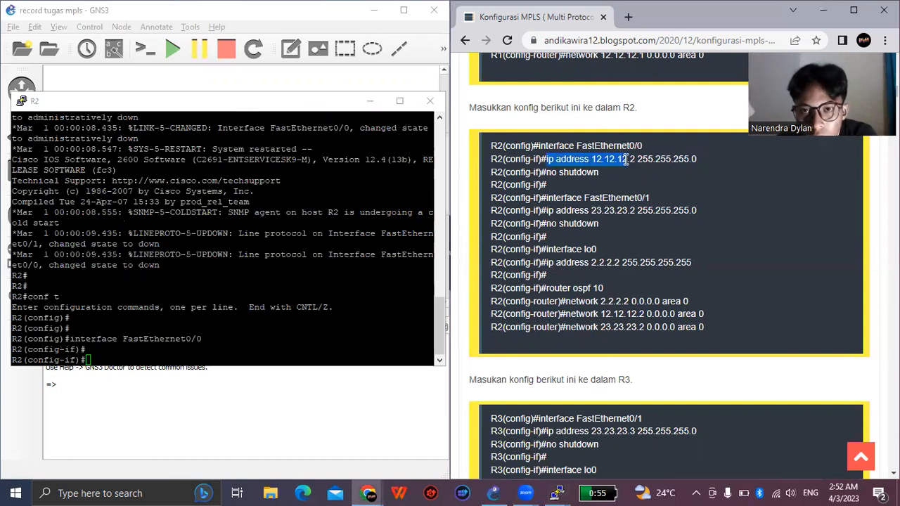
{"action": "key", "text": "shift+Right"}
{"action": "key", "text": "shift+Right"}
{"action": "key", "text": "shift+Right"}
{"action": "key", "text": "shift+Right"}
{"action": "key", "text": "shift+Right"}
{"action": "key", "text": "shift+Right"}
{"action": "key", "text": "shift+Right"}
{"action": "key", "text": "shift+Right"}
{"action": "key", "text": "shift+Right"}
{"action": "key", "text": "shift+Right"}
{"action": "key", "text": "shift+Right"}
{"action": "key", "text": "shift+Right"}
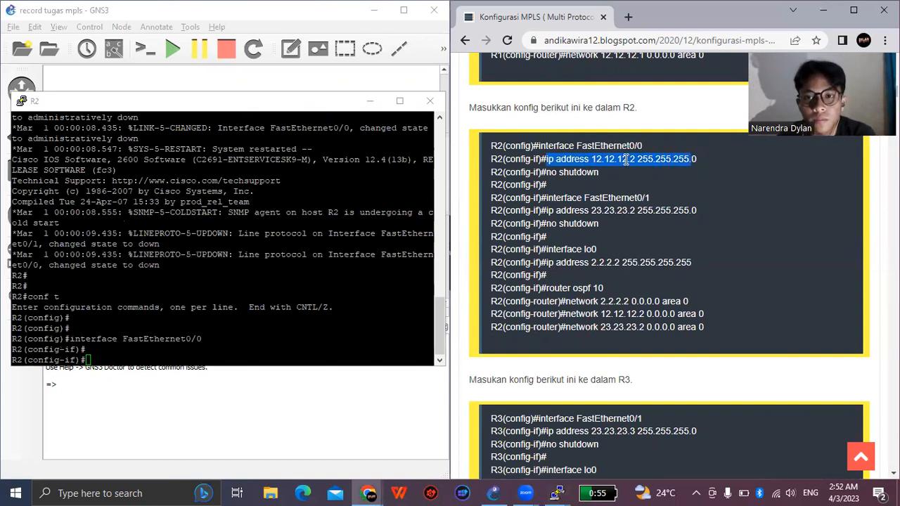
{"action": "right_click", "coordinate": [192, 351]}
{"action": "key", "text": "Return"}
{"action": "key", "text": "Return"}
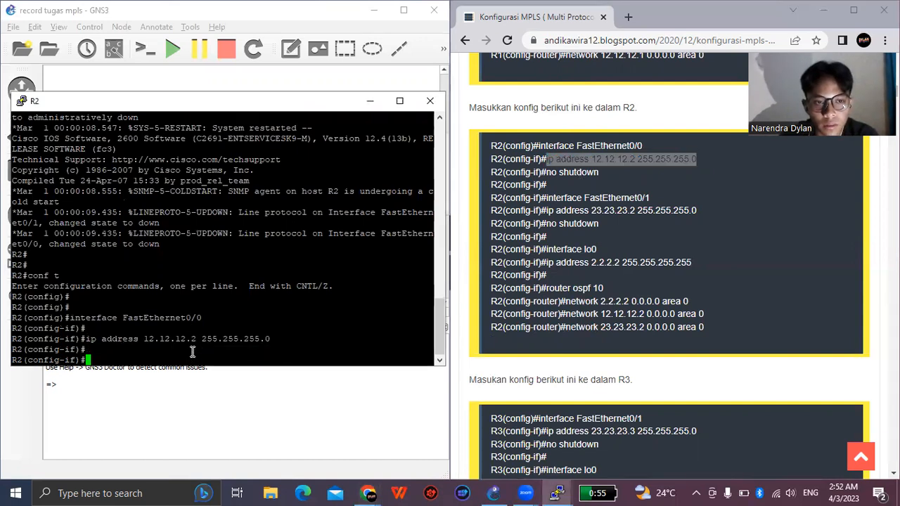
- Enable R2's FastEthernet0/0 interface with the guide's "no shutdown" command
{"action": "left_click_drag", "start_coordinate": [546, 173], "coordinate": [600, 175]}
{"action": "key", "text": "ctrl+c"}
{"action": "right_click", "coordinate": [156, 358]}
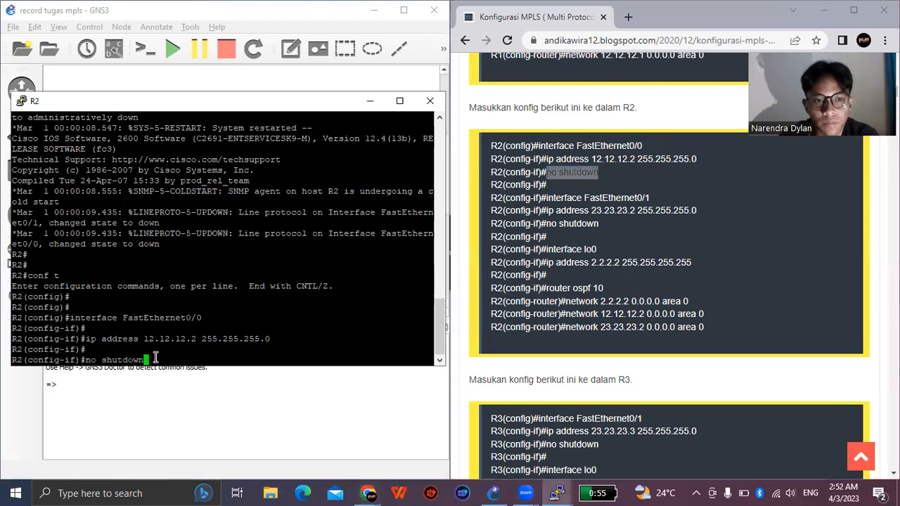
{"action": "key", "text": "Return"}
{"action": "key", "text": "Return"}
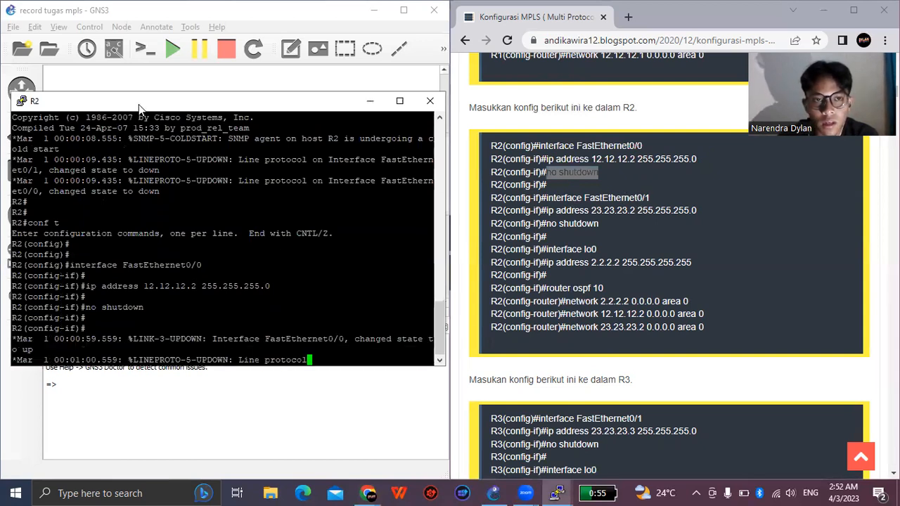
{"action": "key", "text": "Return"}
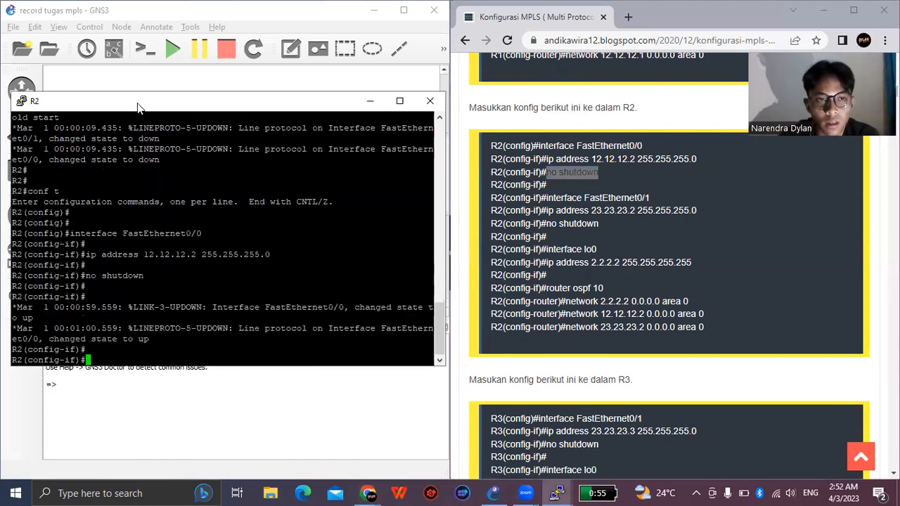
- Switch R2's configuration to its link towards R3 with the guide's "interface FastEthernet0/1" command
{"action": "left_click_drag", "start_coordinate": [137, 108], "coordinate": [126, 334]}
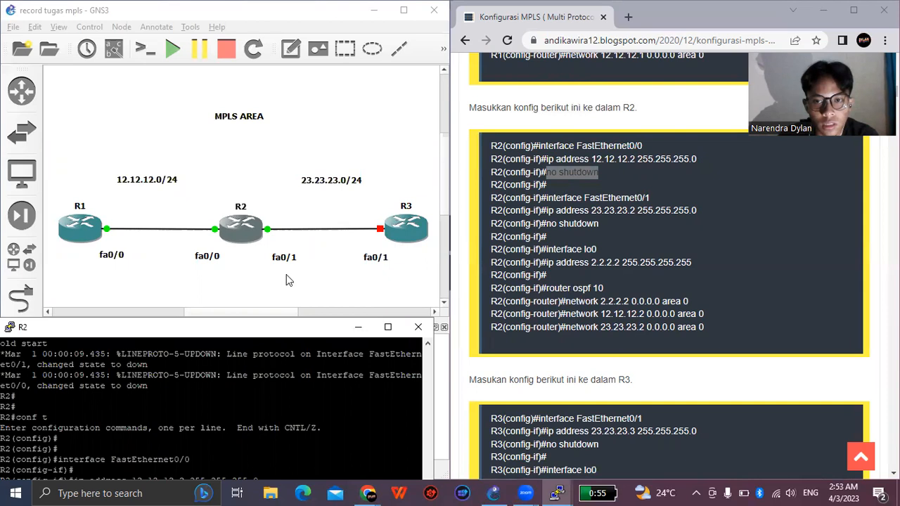
{"action": "double_click", "coordinate": [245, 326]}
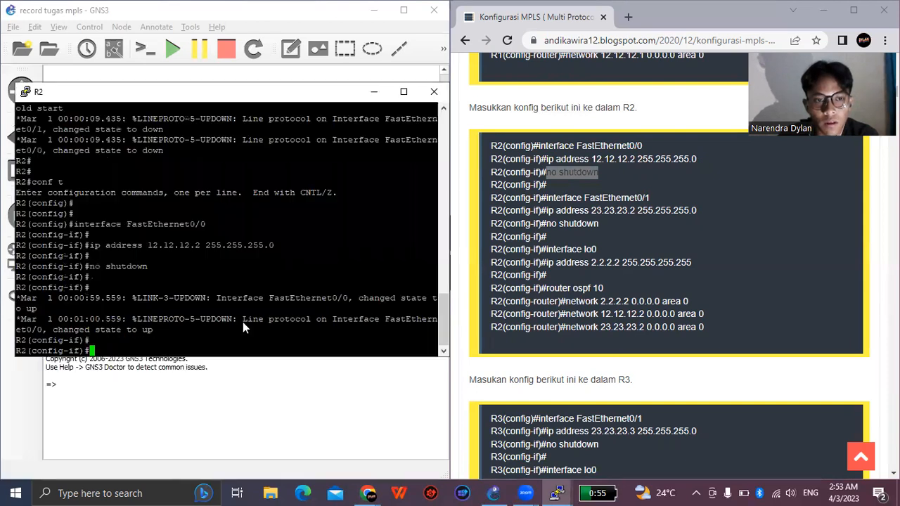
{"action": "left_click_drag", "start_coordinate": [545, 199], "coordinate": [649, 199]}
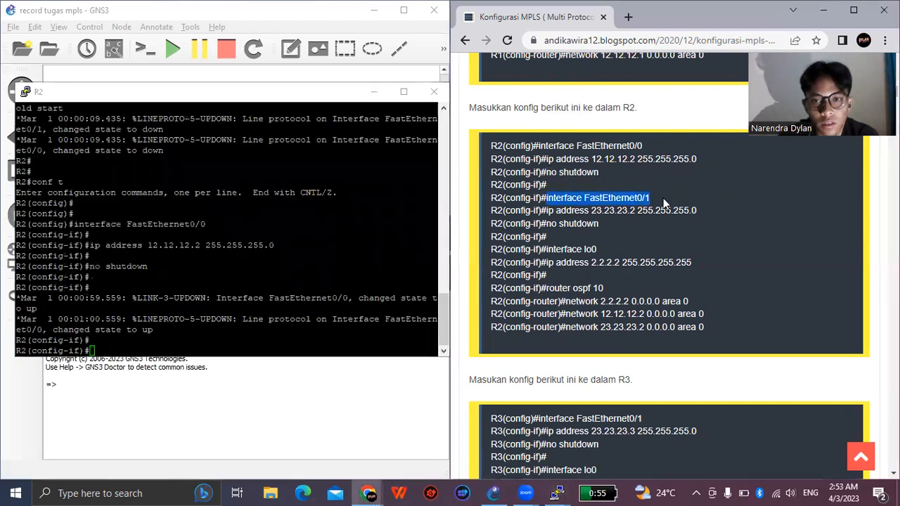
{"action": "right_click", "coordinate": [641, 203]}
{"action": "left_click", "coordinate": [658, 211]}
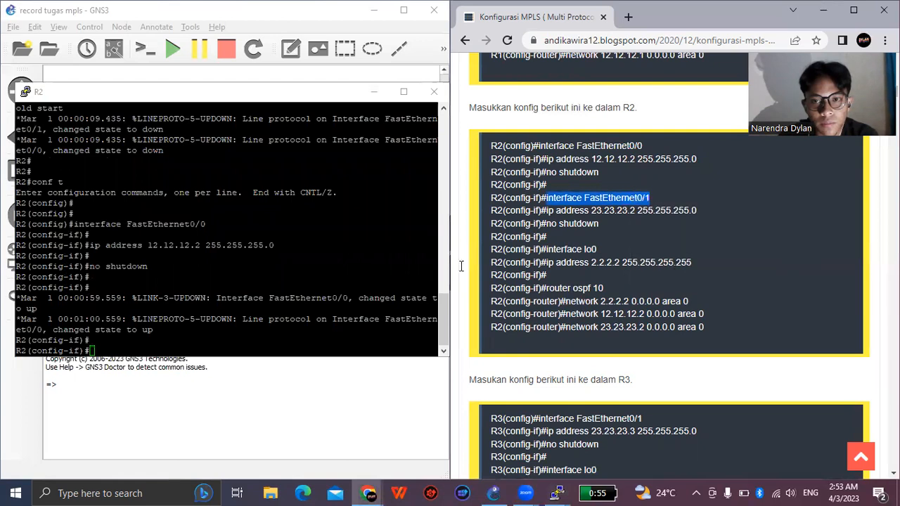
{"action": "left_click", "coordinate": [190, 350]}
{"action": "right_click", "coordinate": [190, 350]}
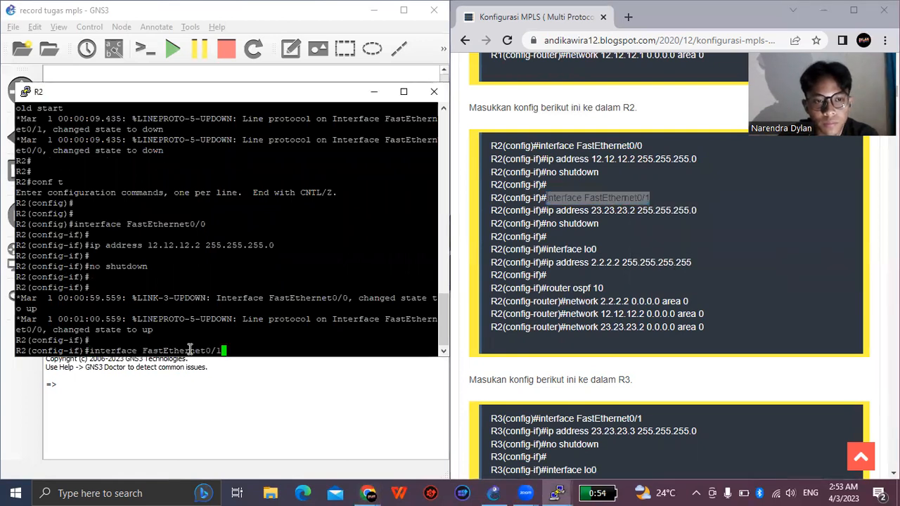
{"action": "key", "text": "Return"}
{"action": "key", "text": "Return"}
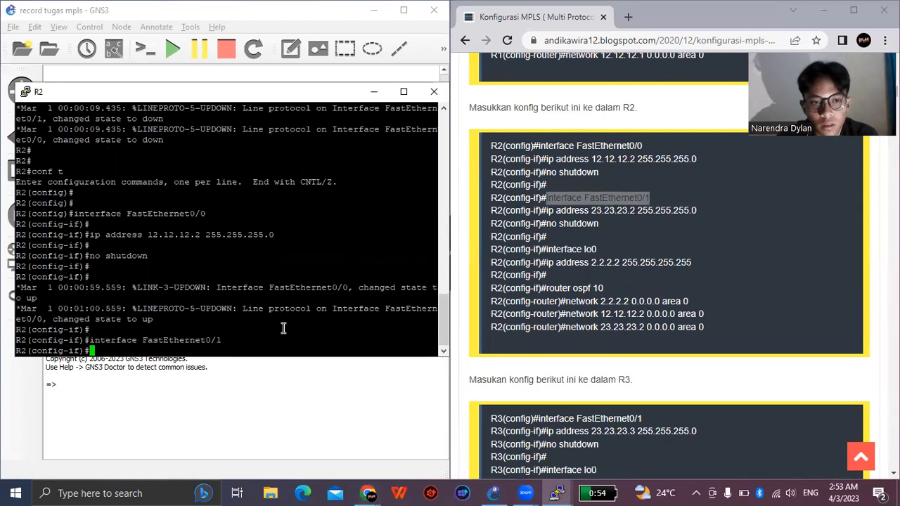
- Address R2's FastEthernet0/1 with the guide's command "ip address 23.23.23.2 255.255.255.0"
{"action": "left_click", "coordinate": [548, 210]}
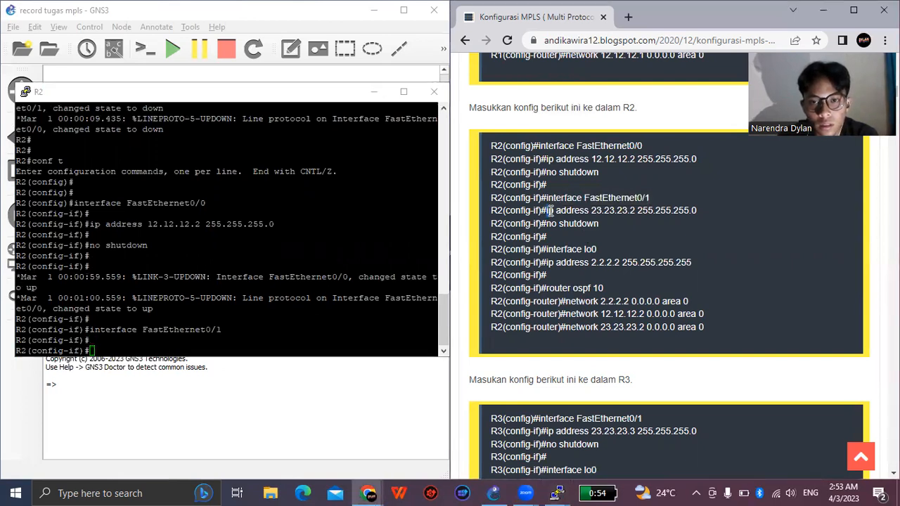
{"action": "left_click_drag", "start_coordinate": [551, 210], "coordinate": [697, 211]}
{"action": "key", "text": "ctrl+c"}
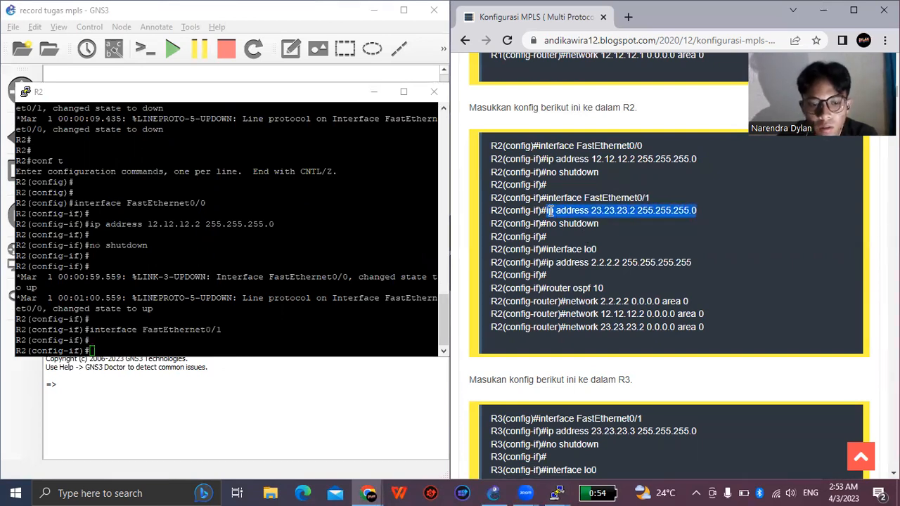
{"action": "right_click", "coordinate": [171, 341]}
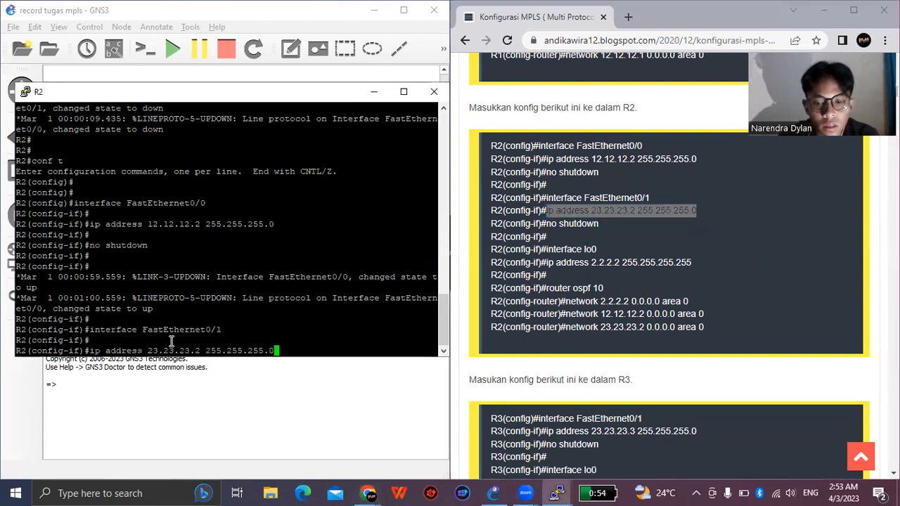
{"action": "key", "text": "Return"}
{"action": "key", "text": "Return"}
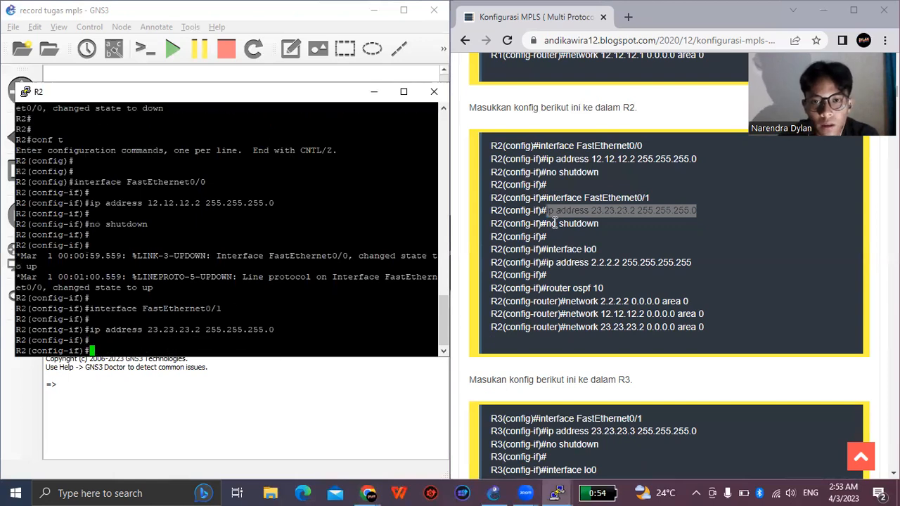
- Enable R2's FastEthernet0/1 interface with the guide's "no shutdown" command
{"action": "left_click_drag", "start_coordinate": [547, 223], "coordinate": [598, 223]}
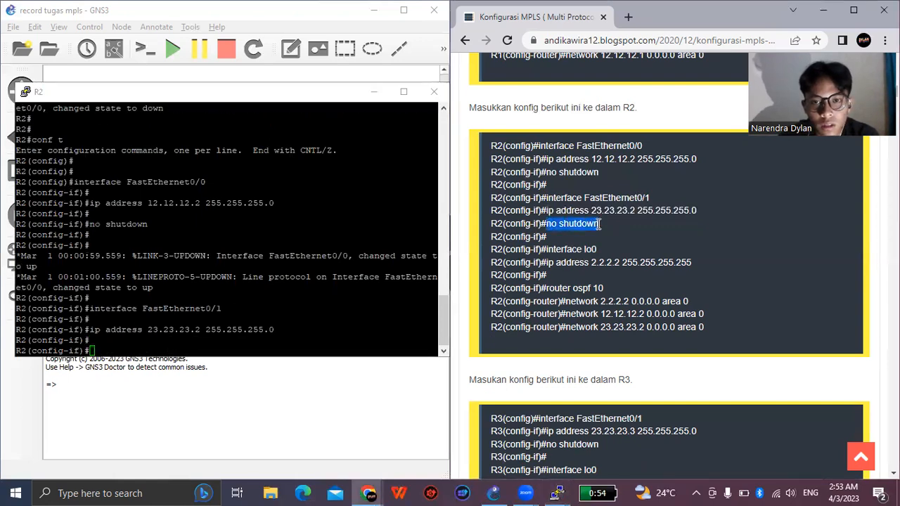
{"action": "key", "text": "ctrl+c"}
{"action": "right_click", "coordinate": [225, 341]}
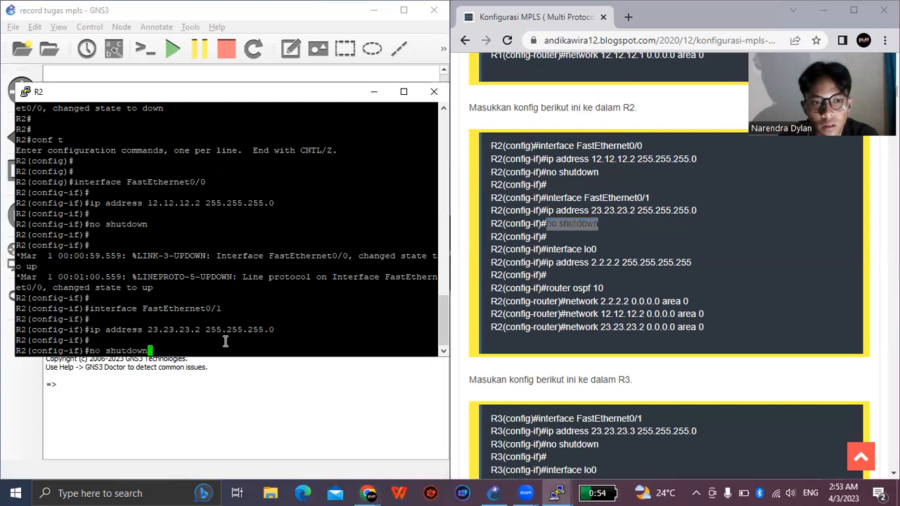
{"action": "key", "text": "Return"}
{"action": "key", "text": "Return"}
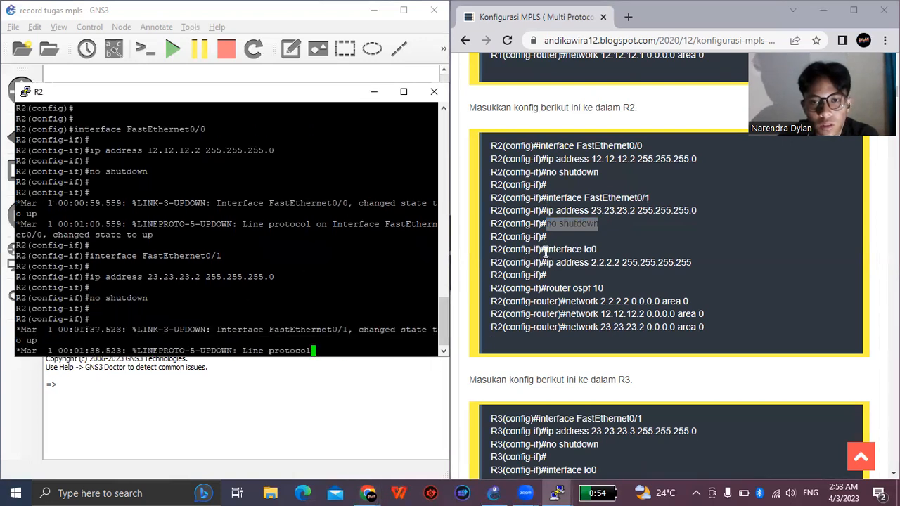
- Create R2's loopback interface by running the guide's "interface lo0" command
{"action": "left_click_drag", "start_coordinate": [546, 249], "coordinate": [603, 253]}
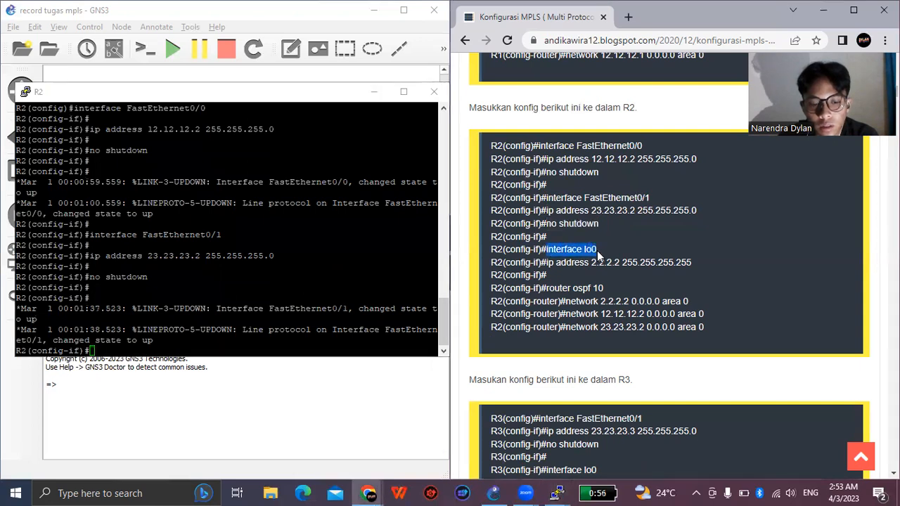
{"action": "right_click", "coordinate": [253, 342]}
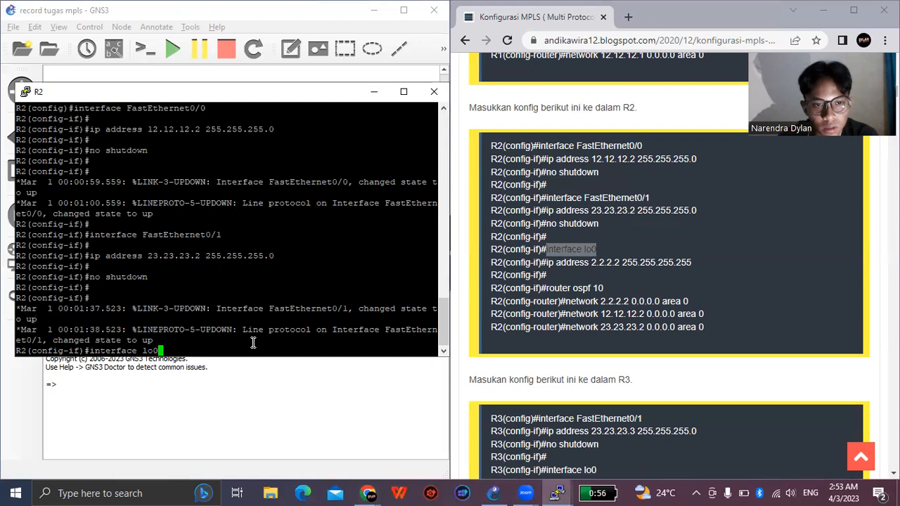
{"action": "key", "text": "Return"}
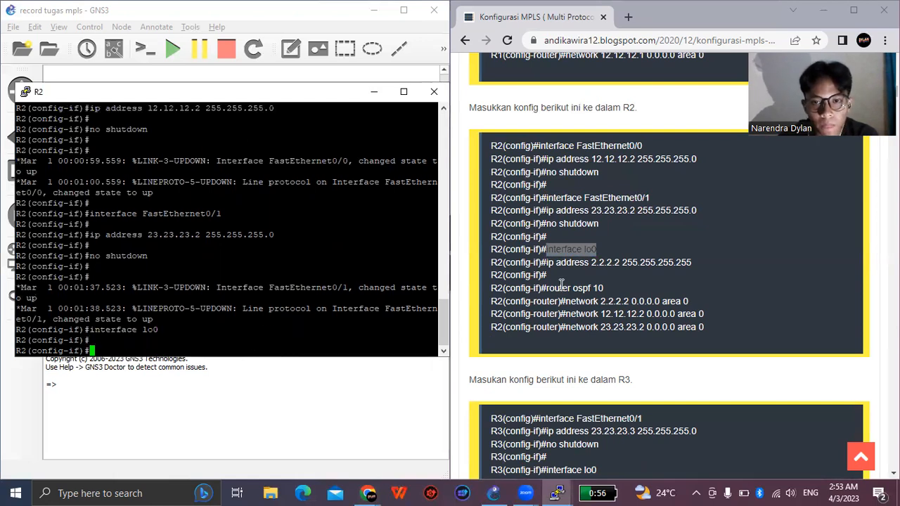
- Address R2's loopback interface with the guide's command "ip address 2.2.2.2 255.255.255.255"
{"action": "left_click_drag", "start_coordinate": [548, 265], "coordinate": [692, 264]}
{"action": "key", "text": "ctrl+c"}
{"action": "left_click", "coordinate": [139, 350]}
{"action": "right_click", "coordinate": [138, 351]}
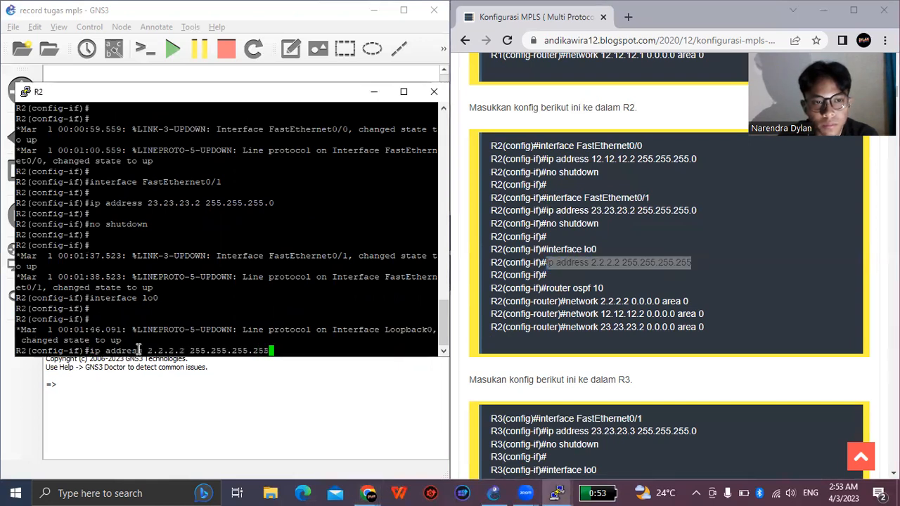
{"action": "key", "text": "Return"}
{"action": "key", "text": "Return"}
{"action": "key", "text": "Return"}
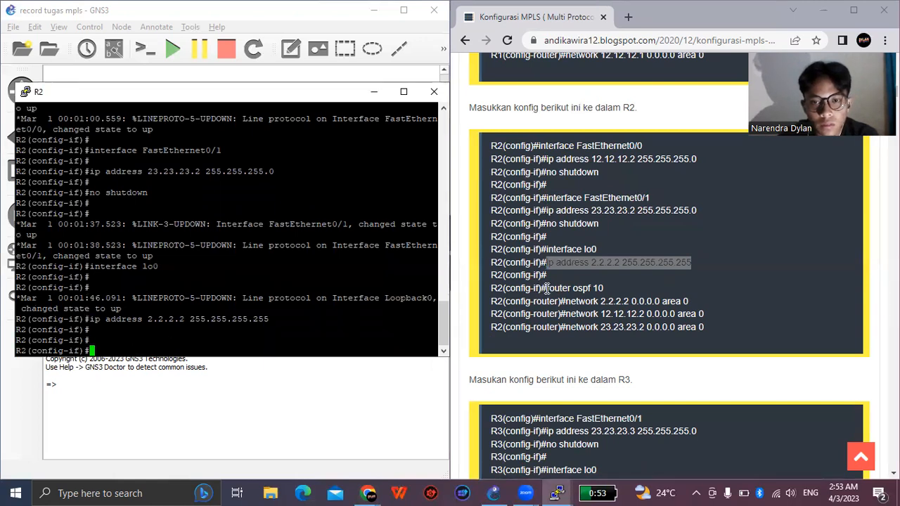
- Start OSPF process 10 on R2 with the guide's "router ospf 10" command
{"action": "left_click_drag", "start_coordinate": [547, 291], "coordinate": [612, 300]}
{"action": "key", "text": "ctrl+c"}
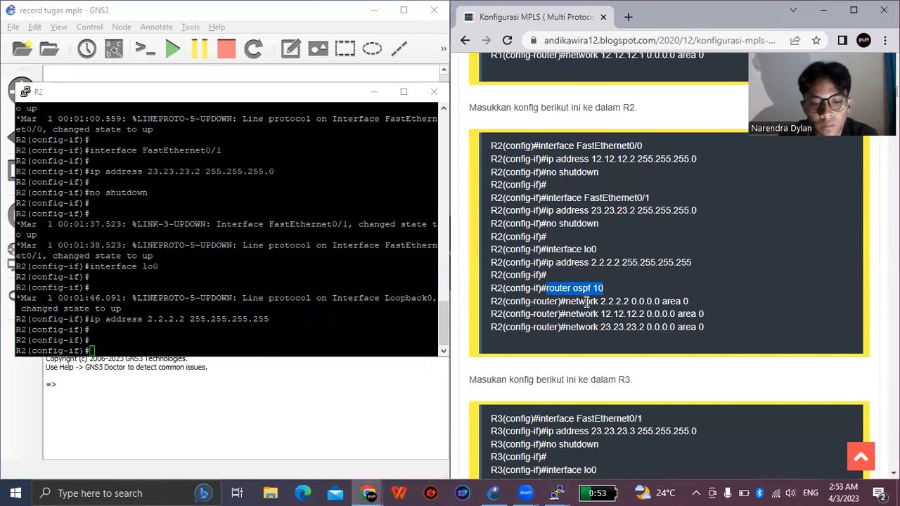
{"action": "left_click", "coordinate": [255, 333]}
{"action": "right_click", "coordinate": [254, 335]}
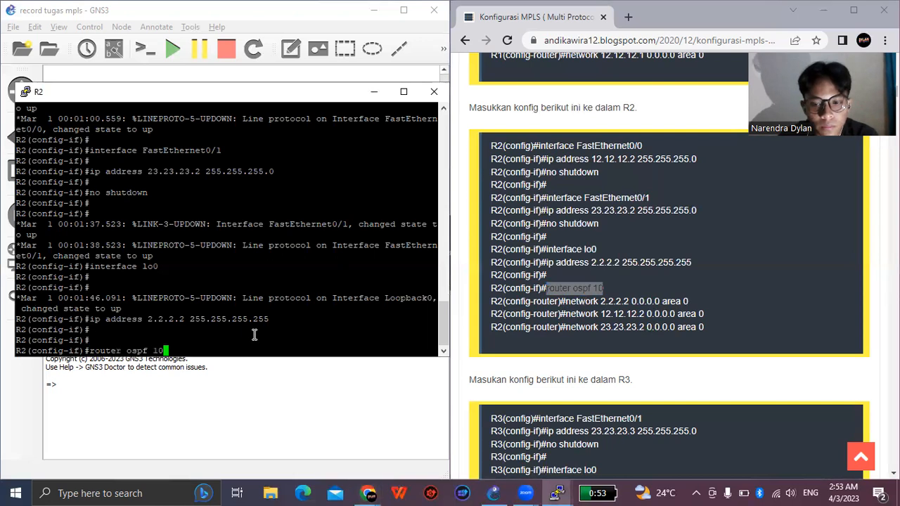
{"action": "key", "text": "Return"}
{"action": "key", "text": "Return"}
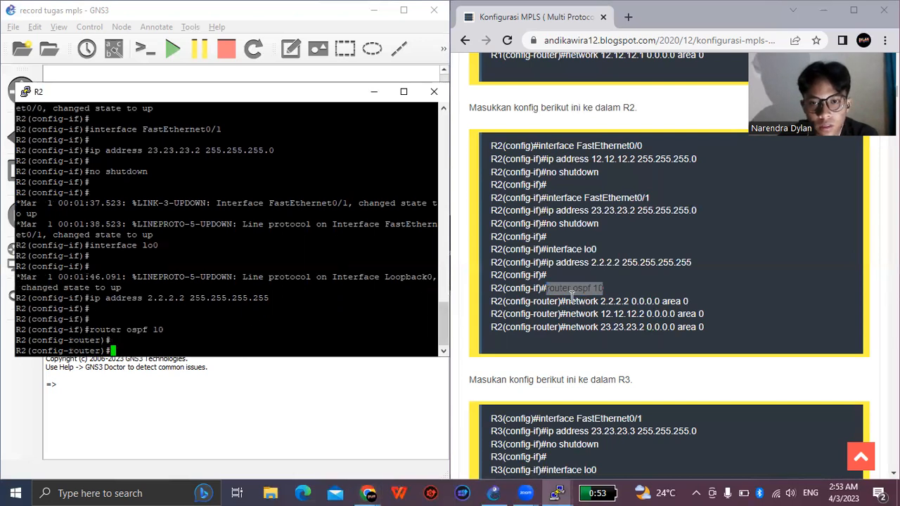
- Advertise R2's loopback in OSPF with the guide's command "network 2.2.2.2 0.0.0.0 area 0"
{"action": "left_click_drag", "start_coordinate": [565, 301], "coordinate": [680, 301]}
{"action": "key", "text": "ctrl+c"}
{"action": "left_click", "coordinate": [166, 345]}
{"action": "right_click", "coordinate": [166, 345]}
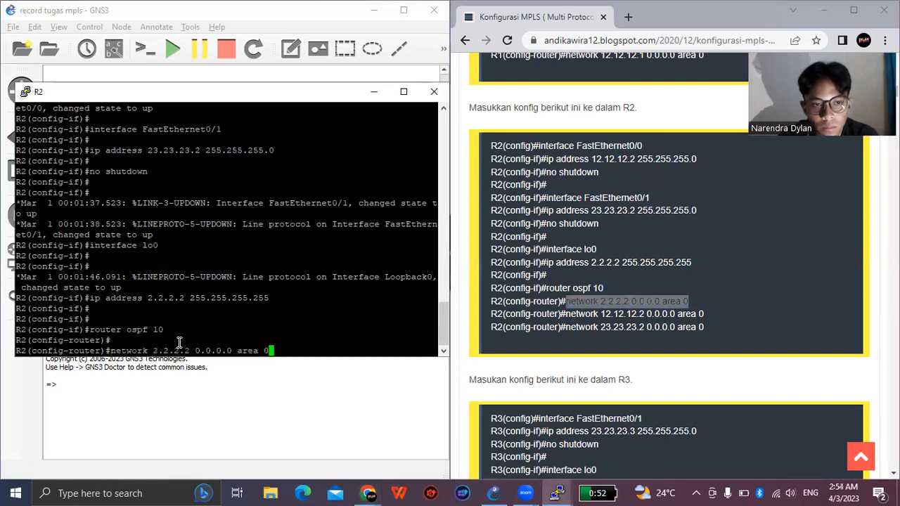
{"action": "key", "text": "Return"}
{"action": "key", "text": "Return"}
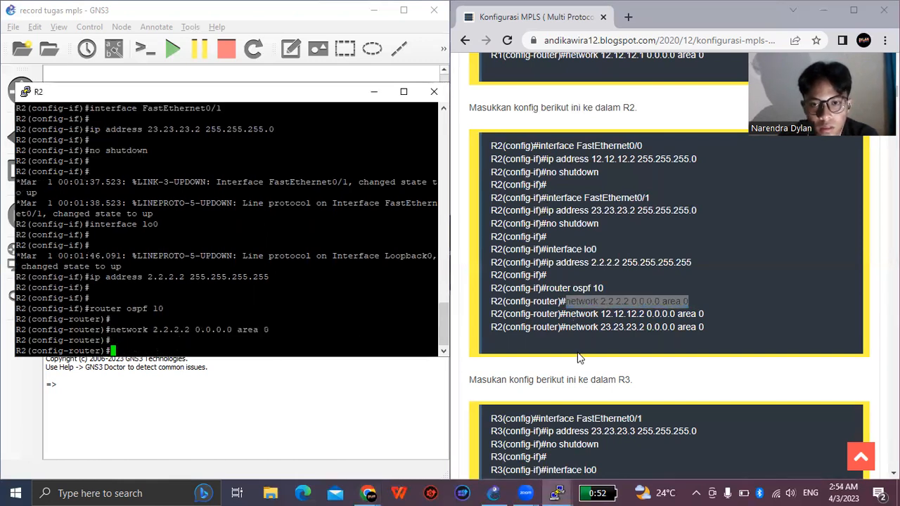
- Advertise R2's link towards R1 in OSPF with the guide's command "network 12.12.12.2 0.0.0.0 area 0"
{"action": "left_click_drag", "start_coordinate": [567, 313], "coordinate": [698, 318]}
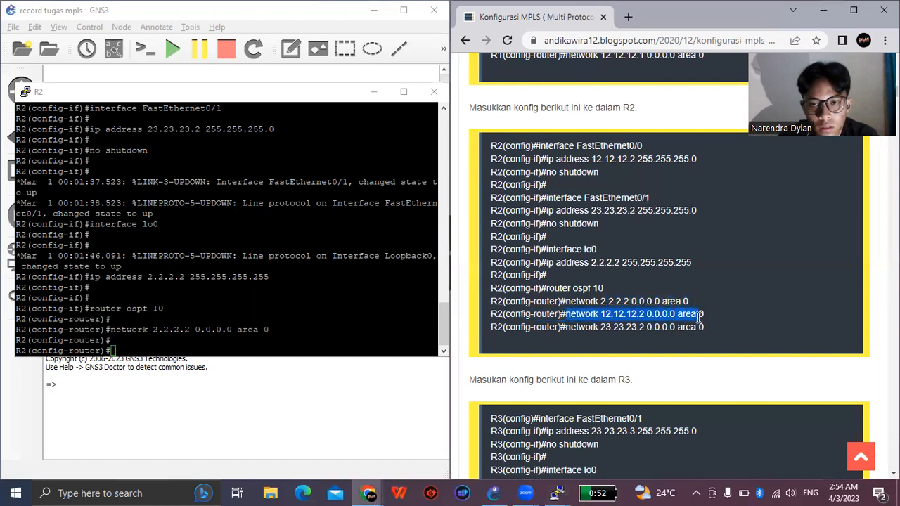
{"action": "key", "text": "ctrl+c"}
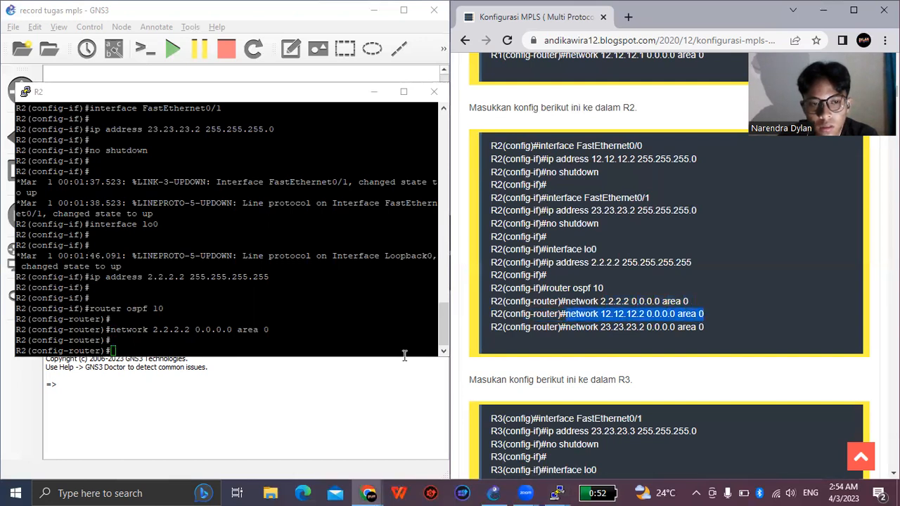
{"action": "left_click", "coordinate": [230, 343]}
{"action": "right_click", "coordinate": [231, 345]}
{"action": "key", "text": "Return"}
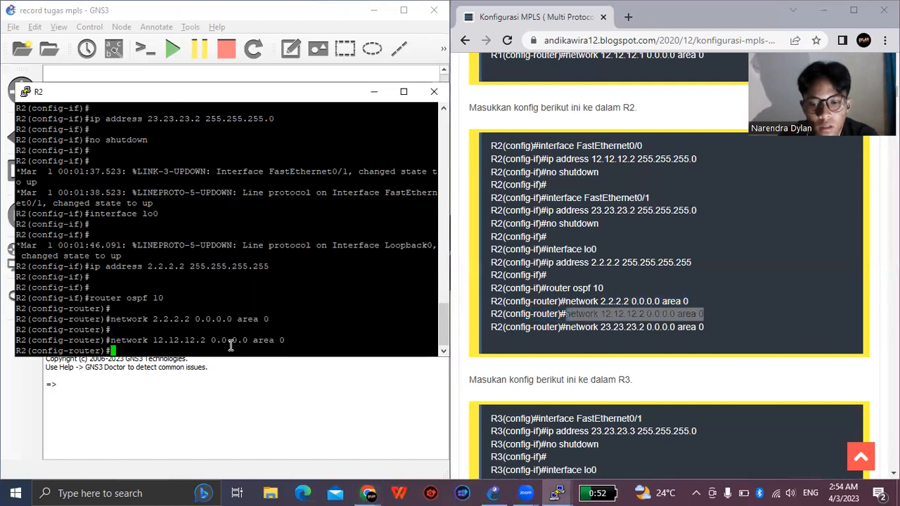
{"action": "key", "text": "Return"}
- Advertise R2's link towards R3 in OSPF with the guide's command "network 23.23.23.2 0.0.0.0 area 0"
{"action": "left_click_drag", "start_coordinate": [564, 326], "coordinate": [709, 334]}
{"action": "key", "text": "ctrl+c"}
{"action": "left_click", "coordinate": [194, 346]}
{"action": "right_click", "coordinate": [193, 346]}
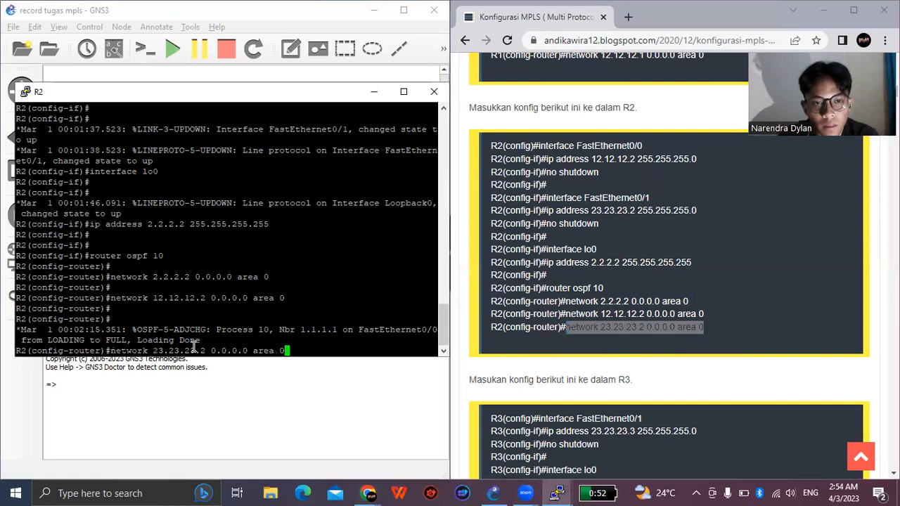
{"action": "key", "text": "Return"}
{"action": "key", "text": "Return"}
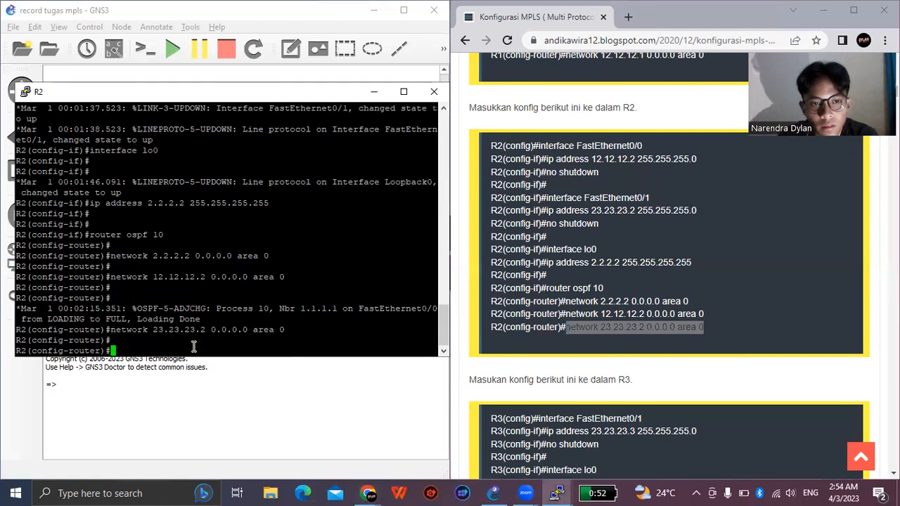
{"action": "key", "text": "Return"}
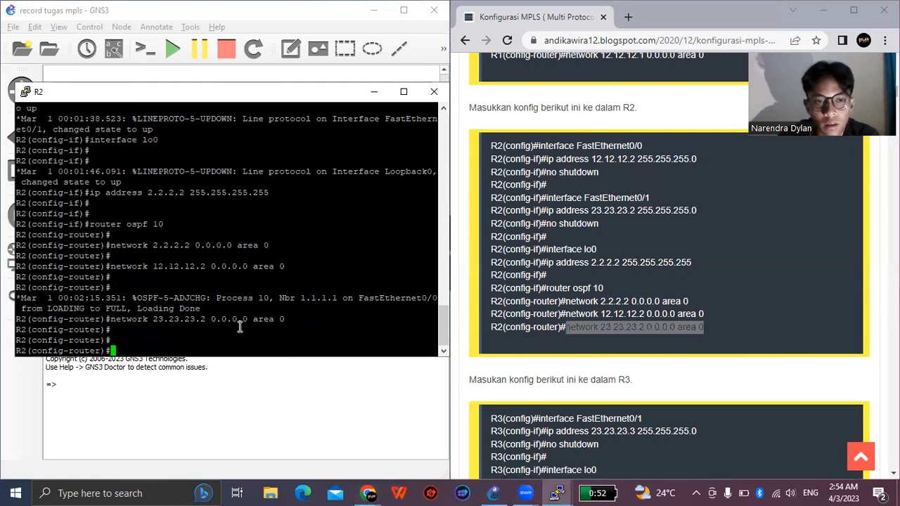
- Minimise R2's console to uncover the topology and start router R3
{"action": "scroll", "coordinate": [570, 300], "scroll_direction": "down", "scroll_amount": 2}
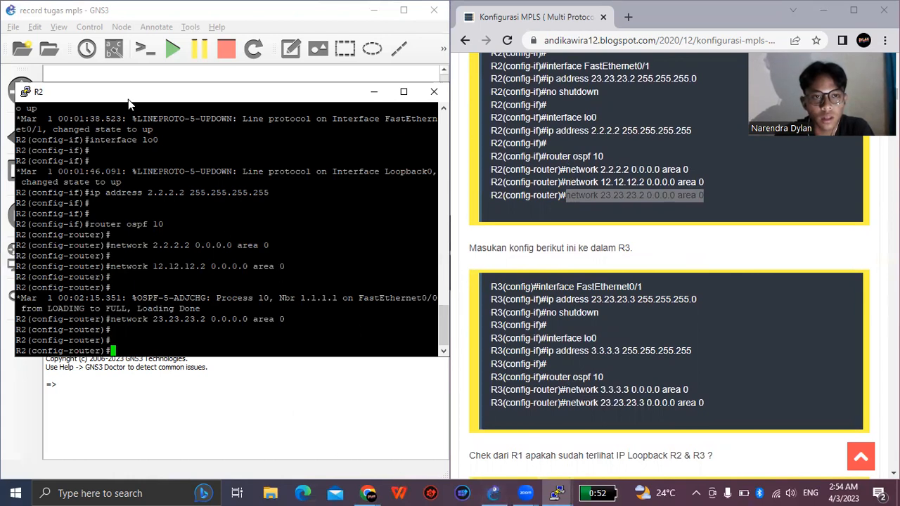
{"action": "left_click_drag", "start_coordinate": [128, 99], "coordinate": [147, 137]}
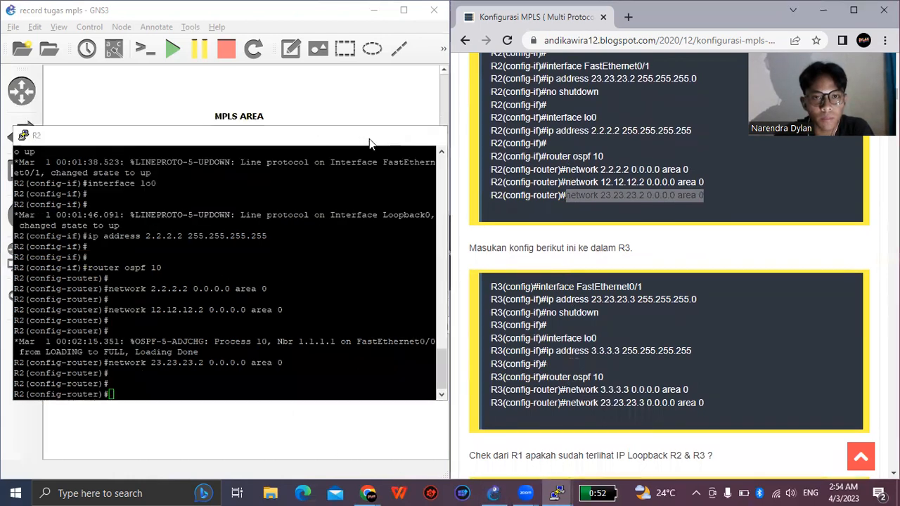
{"action": "left_click", "coordinate": [372, 133]}
{"action": "right_click", "coordinate": [411, 234]}
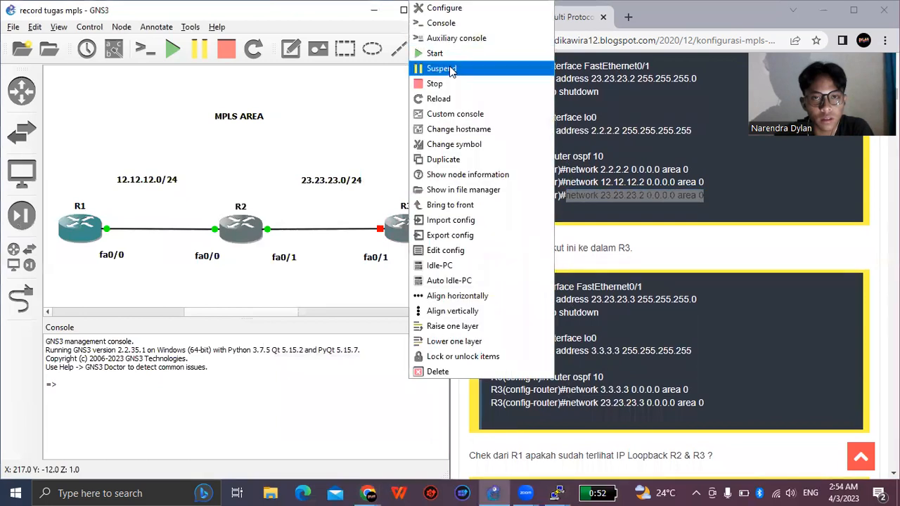
{"action": "left_click", "coordinate": [398, 175]}
{"action": "left_click", "coordinate": [412, 226]}
{"action": "right_click", "coordinate": [411, 227]}
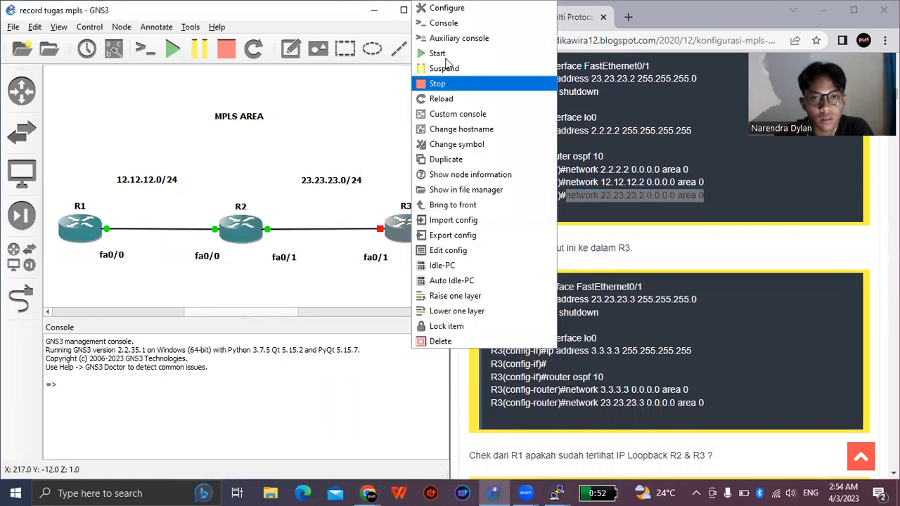
{"action": "left_click", "coordinate": [439, 53]}
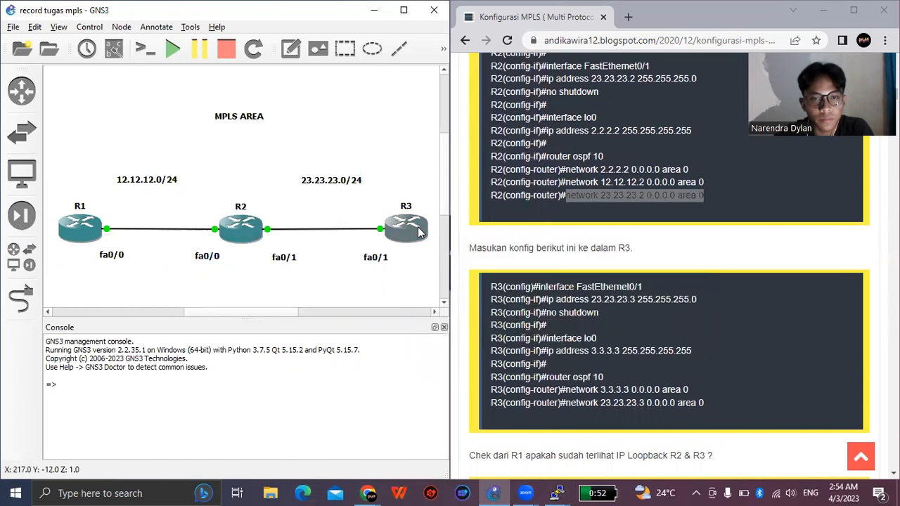
- Open R3's console and enter global configuration mode with "conf t"
{"action": "double_click", "coordinate": [417, 232]}
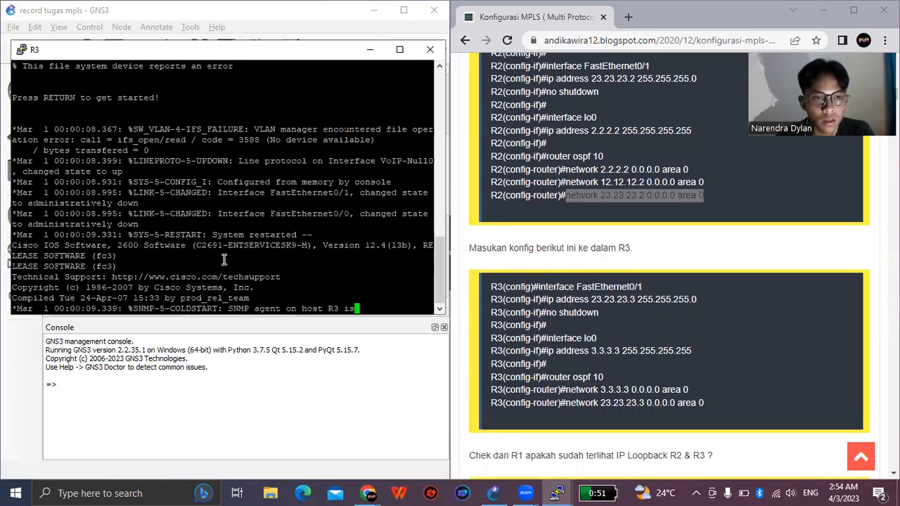
{"action": "key", "text": "Return"}
{"action": "key", "text": "Return"}
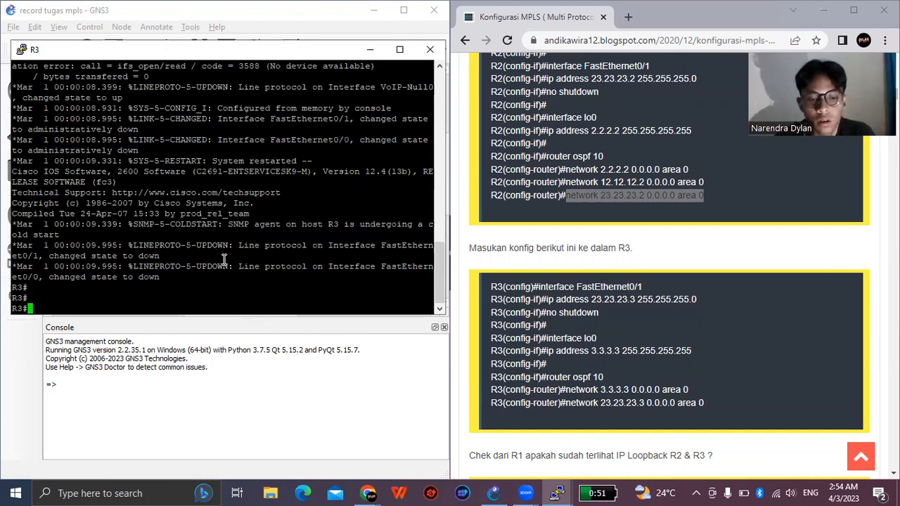
{"action": "type", "text": "conf"}
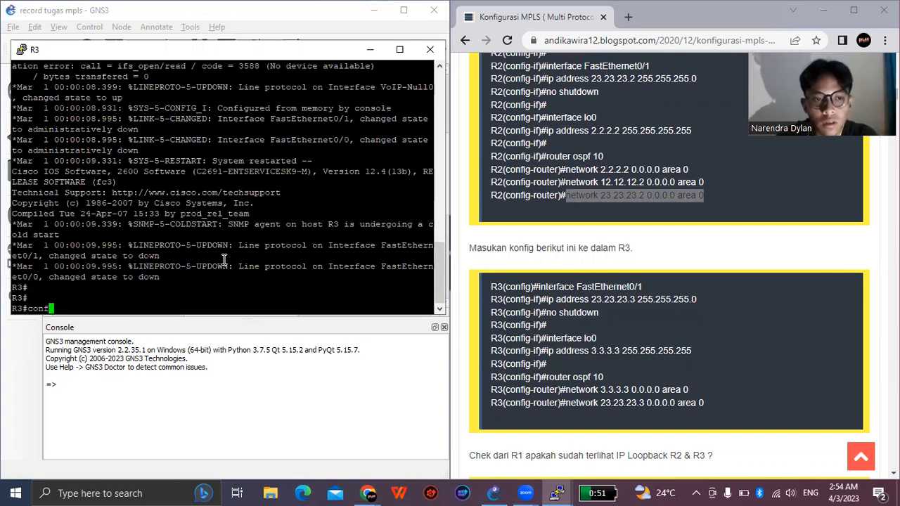
{"action": "type", "text": " t"}
{"action": "key", "text": "Return"}
{"action": "key", "text": "Return"}
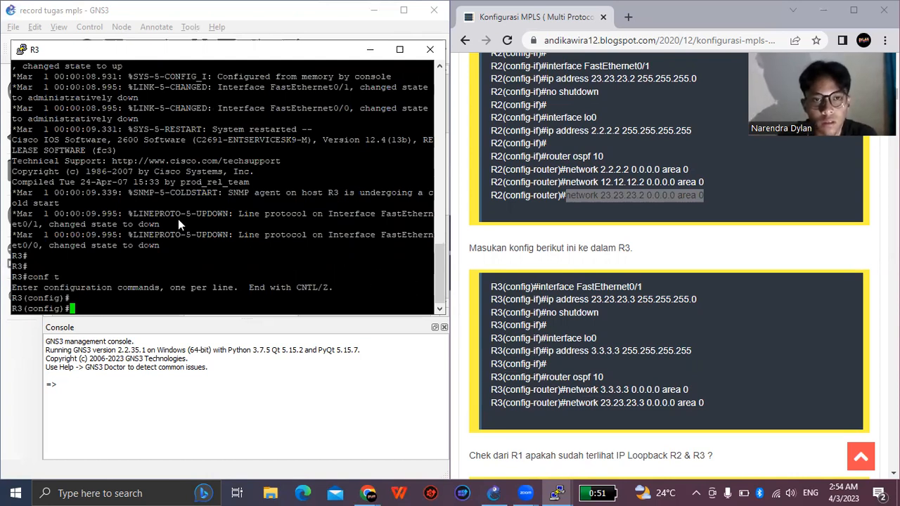
- Enter R3's interface configuration for its link towards R2 with the guide's "interface FastEthernet0/1" command
{"action": "left_click_drag", "start_coordinate": [380, 49], "coordinate": [373, 276]}
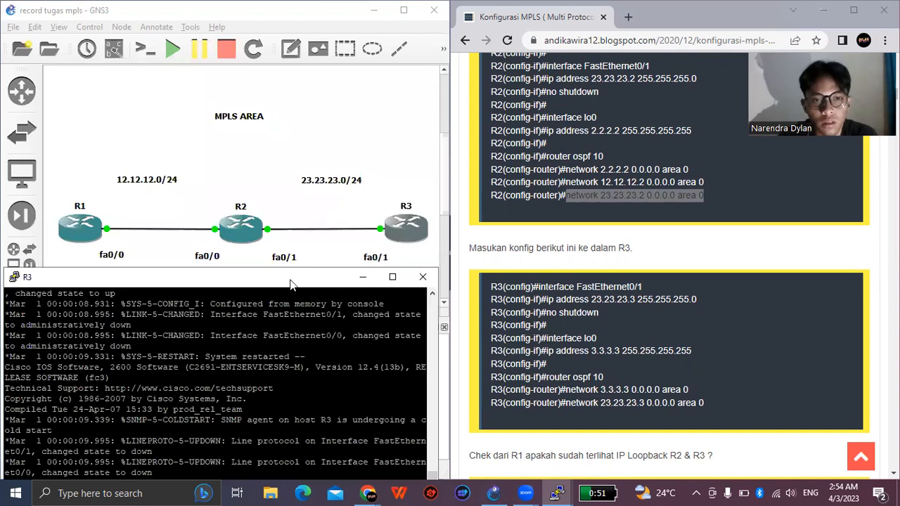
{"action": "left_click_drag", "start_coordinate": [290, 279], "coordinate": [306, 72]}
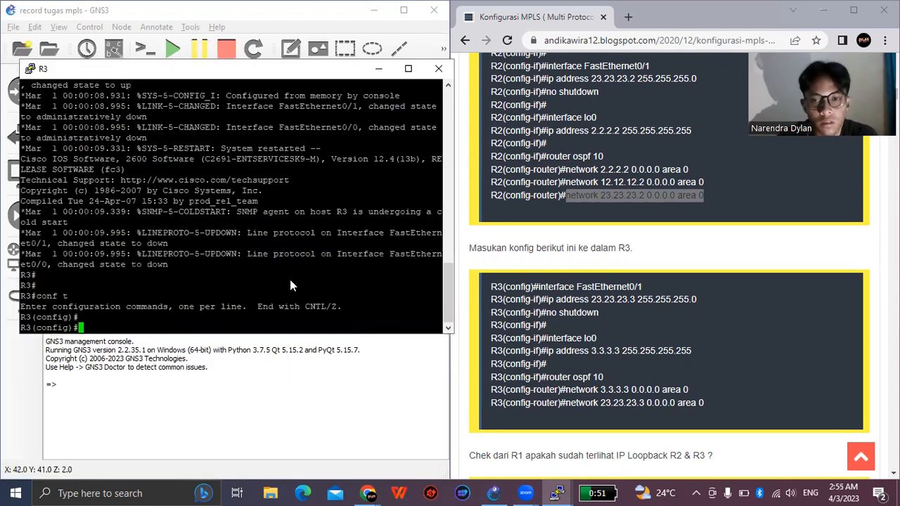
{"action": "left_click", "coordinate": [539, 287]}
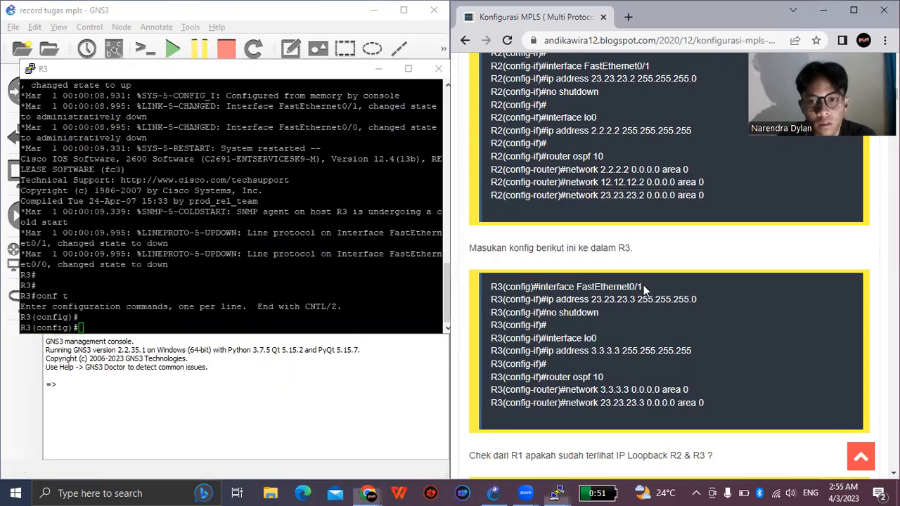
{"action": "left_click", "coordinate": [642, 287], "text": "shift"}
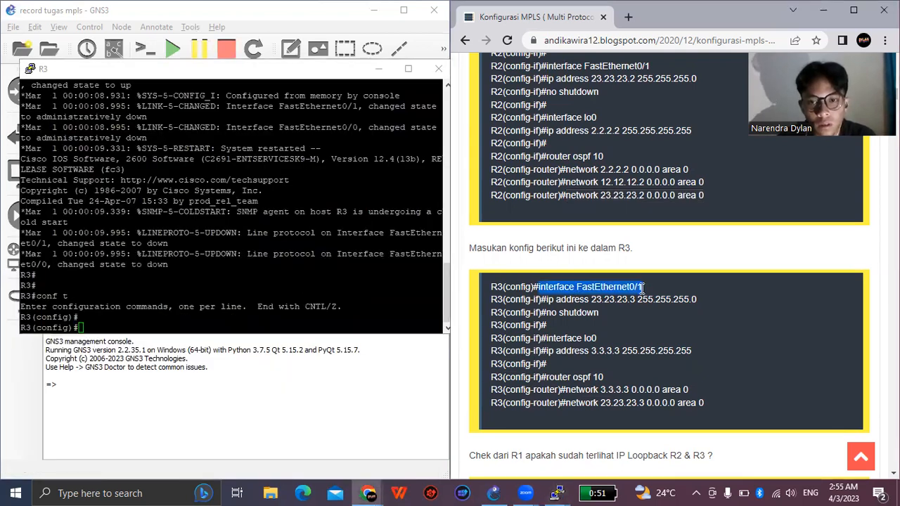
{"action": "right_click", "coordinate": [223, 316]}
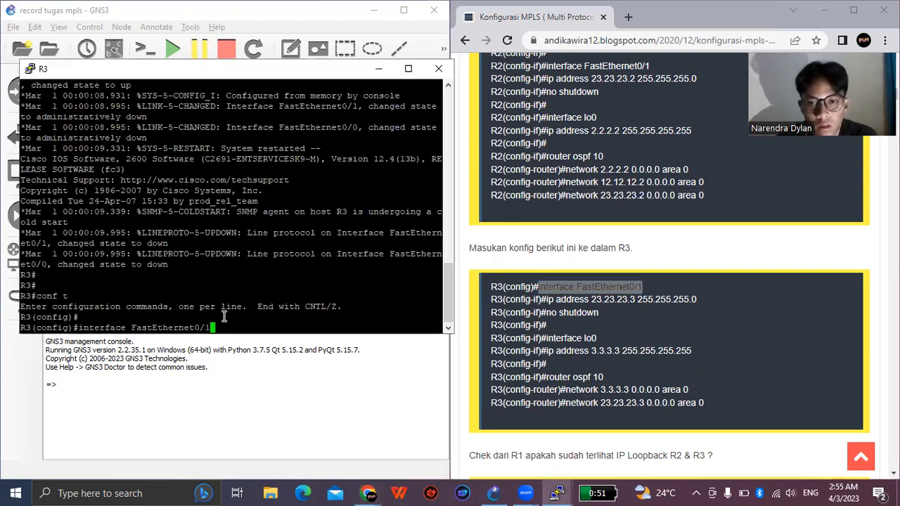
{"action": "key", "text": "Return"}
{"action": "key", "text": "Return"}
- Address R3's FastEthernet0/1 with the guide's command "ip address 23.23.23.3 255.255.255.0"
{"action": "left_click_drag", "start_coordinate": [547, 299], "coordinate": [704, 302]}
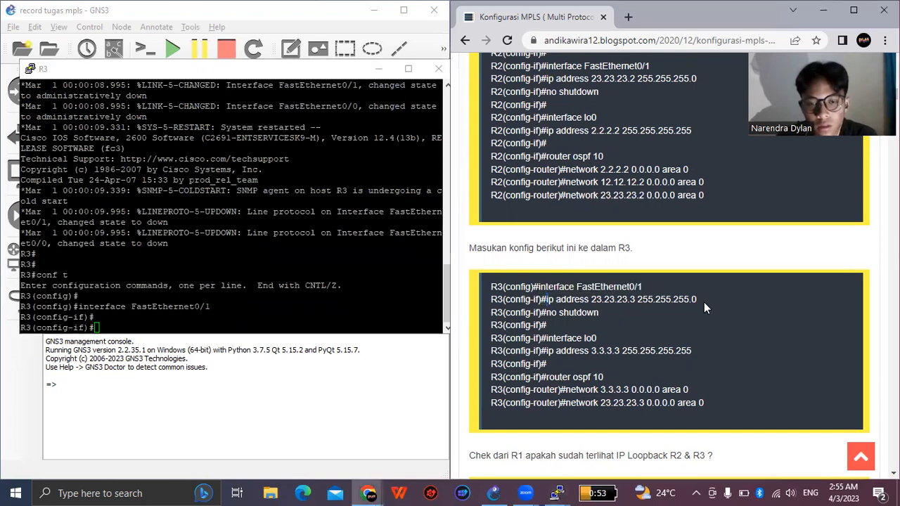
{"action": "right_click", "coordinate": [241, 315]}
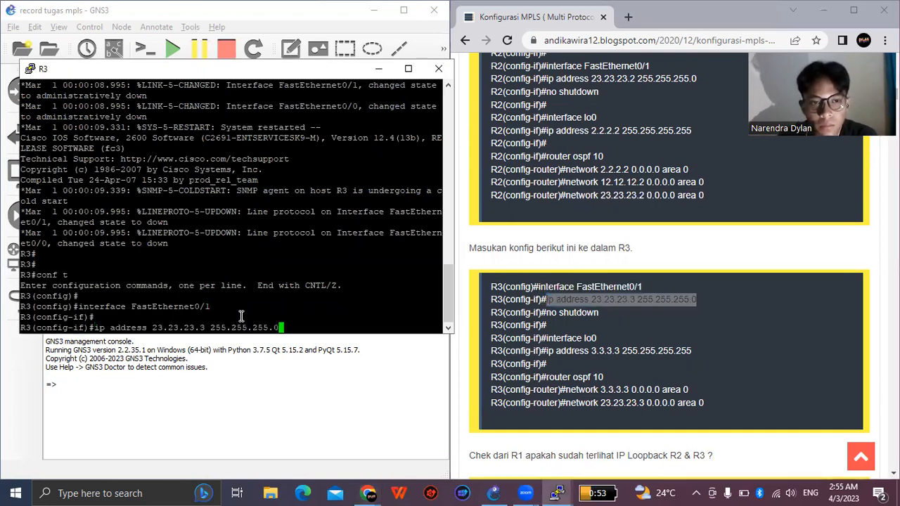
{"action": "key", "text": "Return"}
{"action": "key", "text": "Return"}
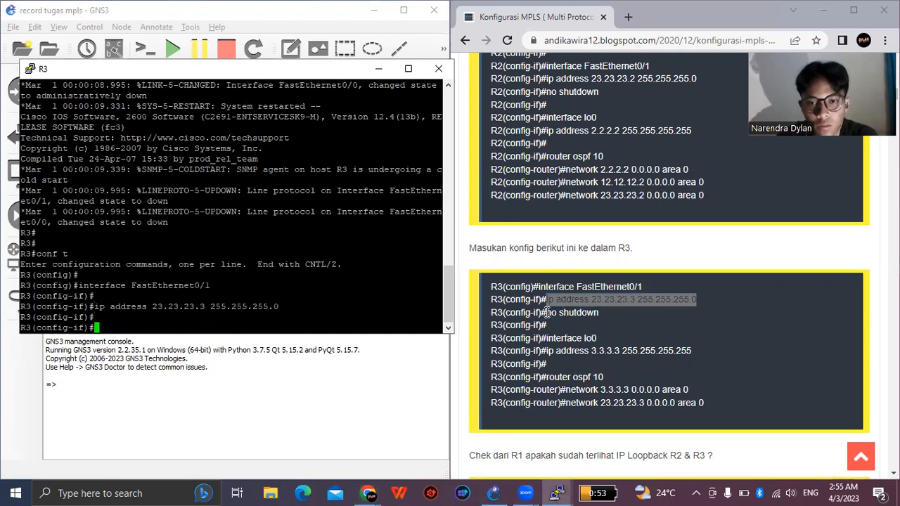
- Enable R3's FastEthernet0/1 interface with the guide's "no shutdown" command
{"action": "triple_click", "coordinate": [598, 312]}
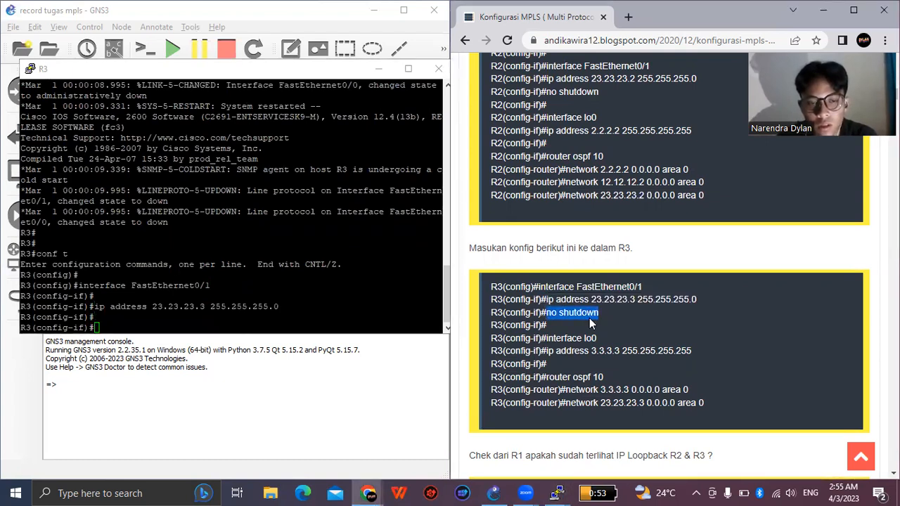
{"action": "right_click", "coordinate": [243, 321]}
{"action": "key", "text": "Return"}
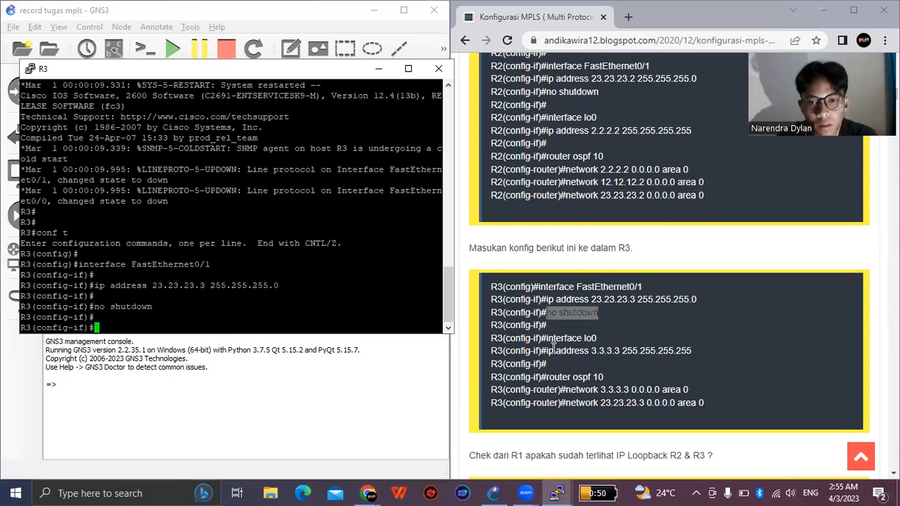
- Create R3's loopback interface by running the guide's "interface lo0" command
{"action": "left_click", "coordinate": [591, 340]}
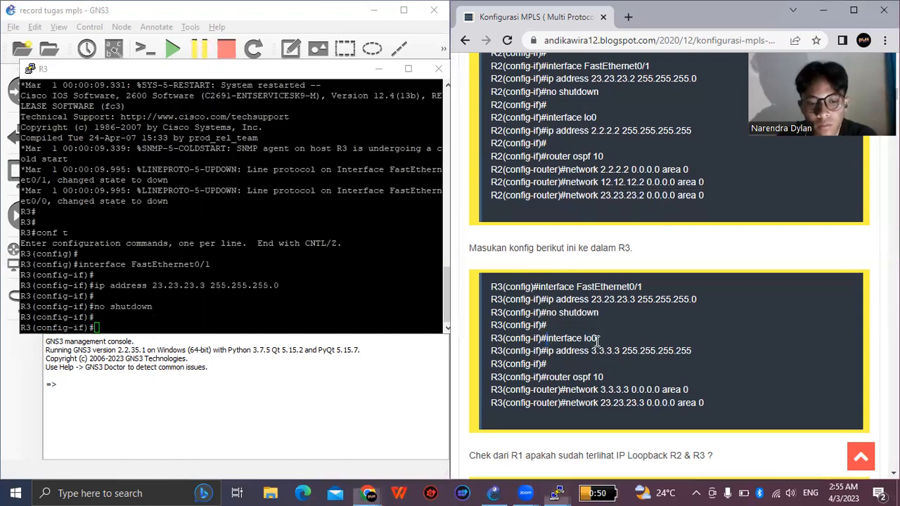
{"action": "left_click_drag", "start_coordinate": [595, 339], "coordinate": [547, 338]}
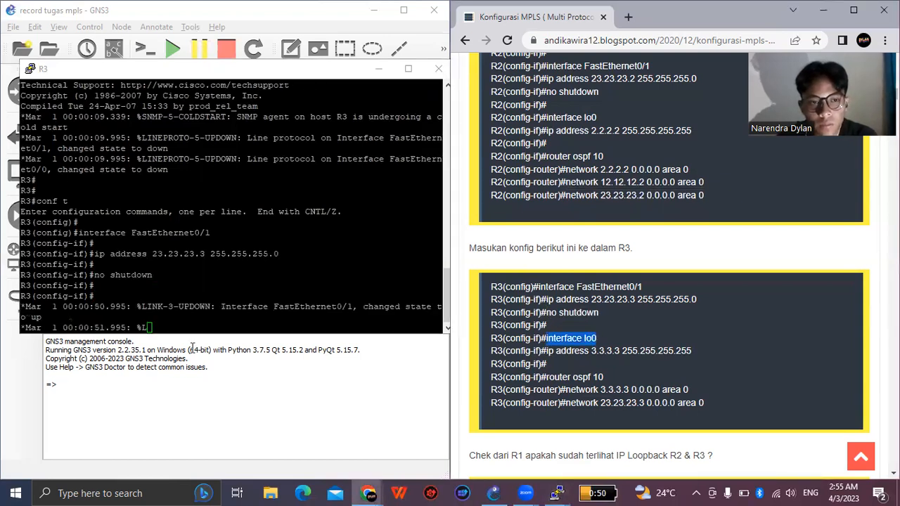
{"action": "right_click", "coordinate": [146, 326]}
{"action": "key", "text": "Return"}
{"action": "key", "text": "Return"}
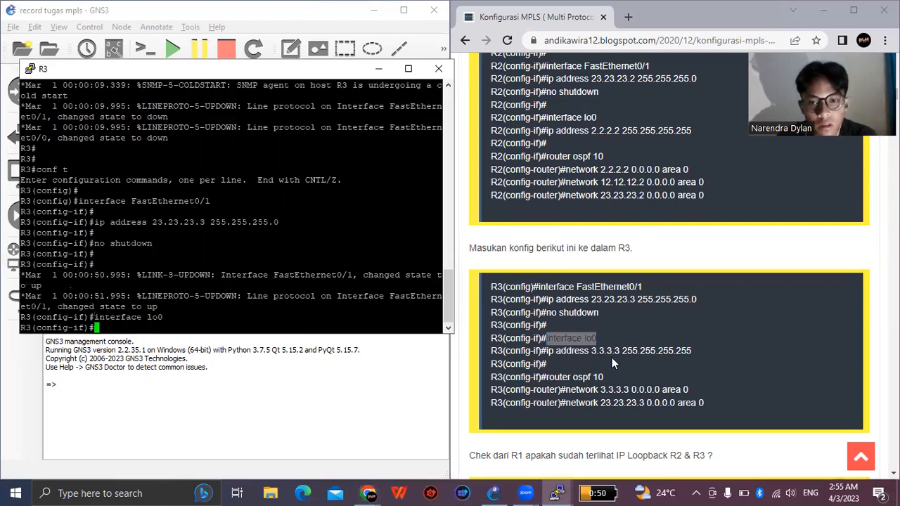
- Address R3's loopback interface with the guide's command "ip address 3.3.3.3 255.255.255.255"
{"action": "left_click_drag", "start_coordinate": [548, 350], "coordinate": [692, 351]}
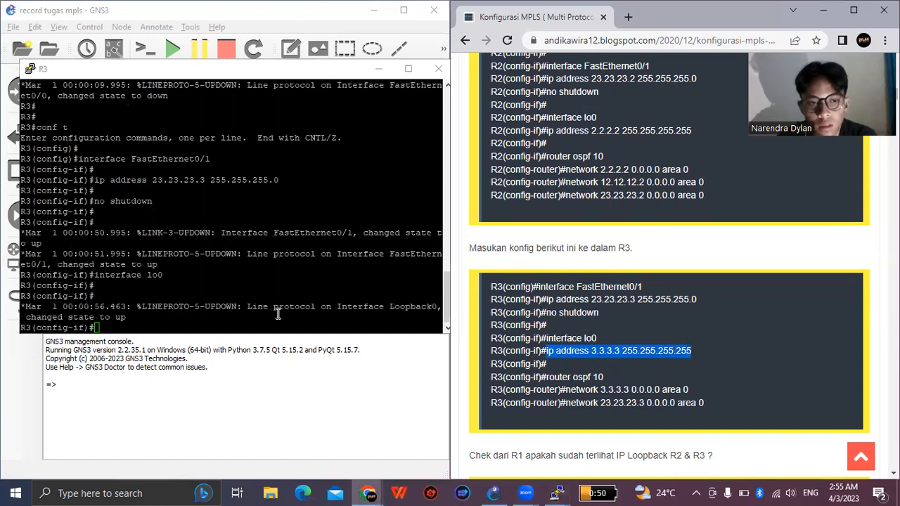
{"action": "right_click", "coordinate": [193, 318]}
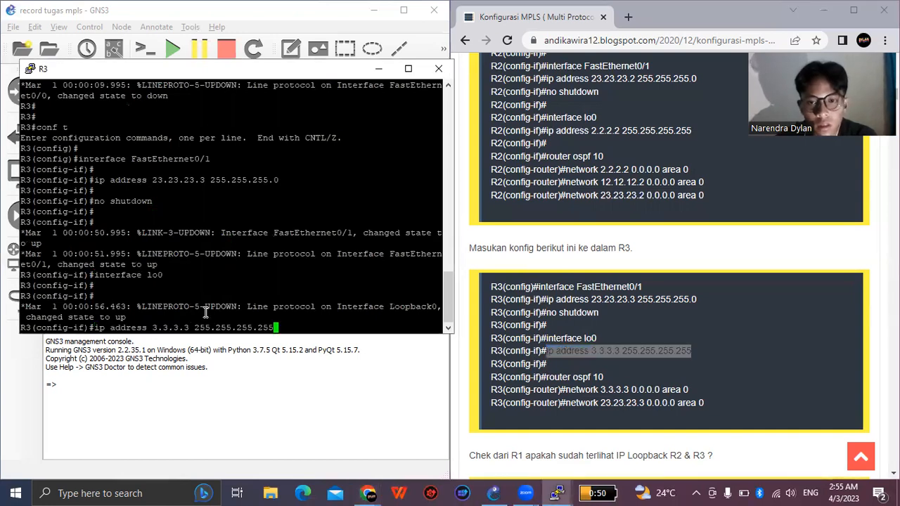
{"action": "key", "text": "Return"}
{"action": "key", "text": "Return"}
- Start OSPF process 10 on R3 with "router ospf 10" and advertise its loopback with "network 3.3.3.3 0.0.0.0 area 0"
{"action": "left_click_drag", "start_coordinate": [547, 377], "coordinate": [603, 378]}
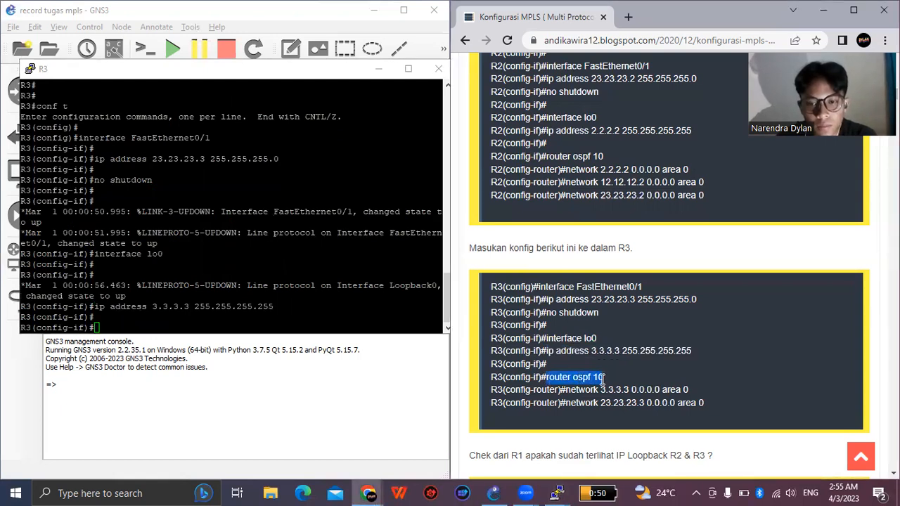
{"action": "right_click", "coordinate": [270, 326]}
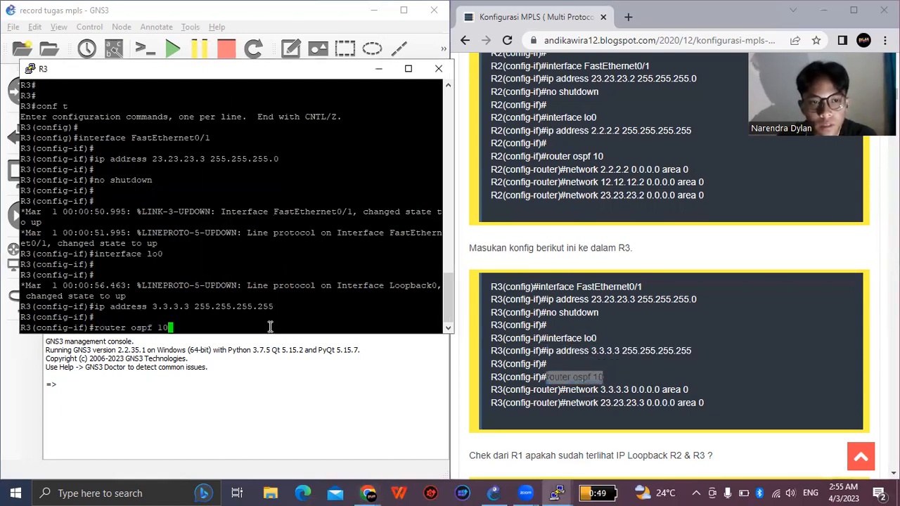
{"action": "key", "text": "Return"}
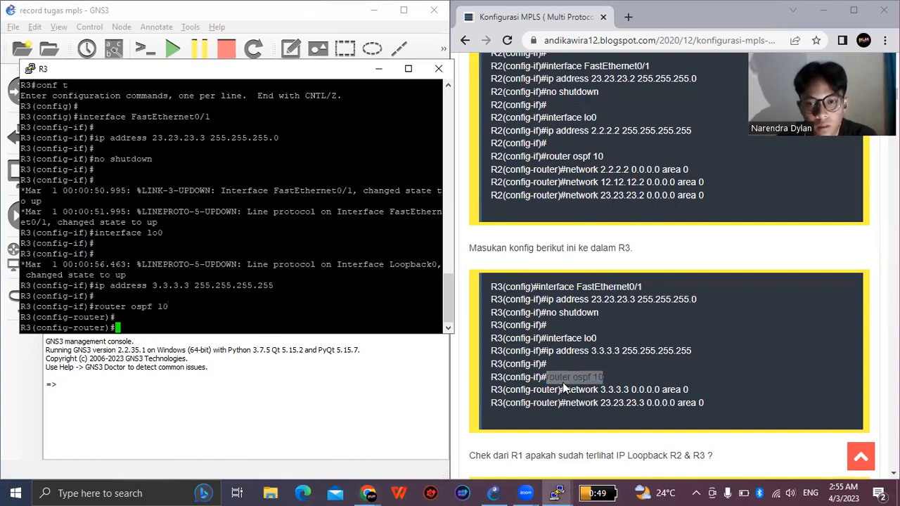
{"action": "left_click_drag", "start_coordinate": [566, 389], "coordinate": [678, 390]}
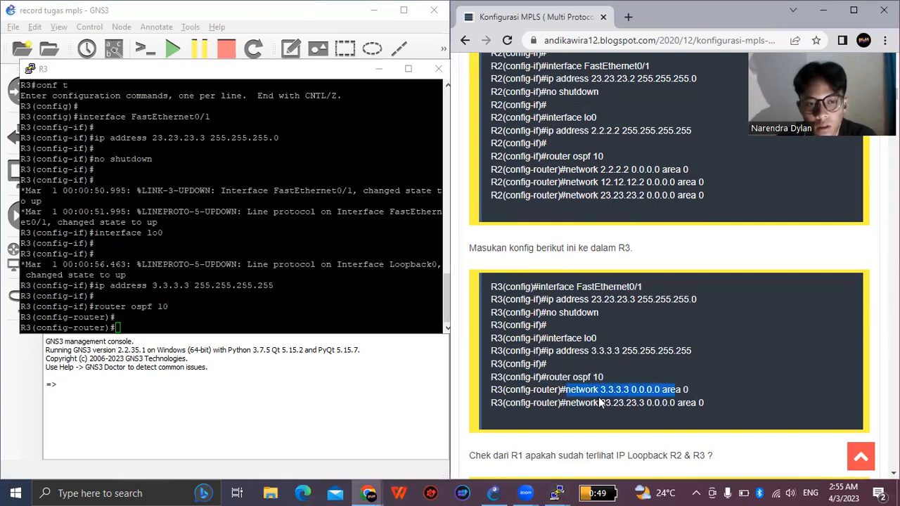
{"action": "right_click", "coordinate": [215, 322]}
{"action": "key", "text": "Return"}
{"action": "key", "text": "Return"}
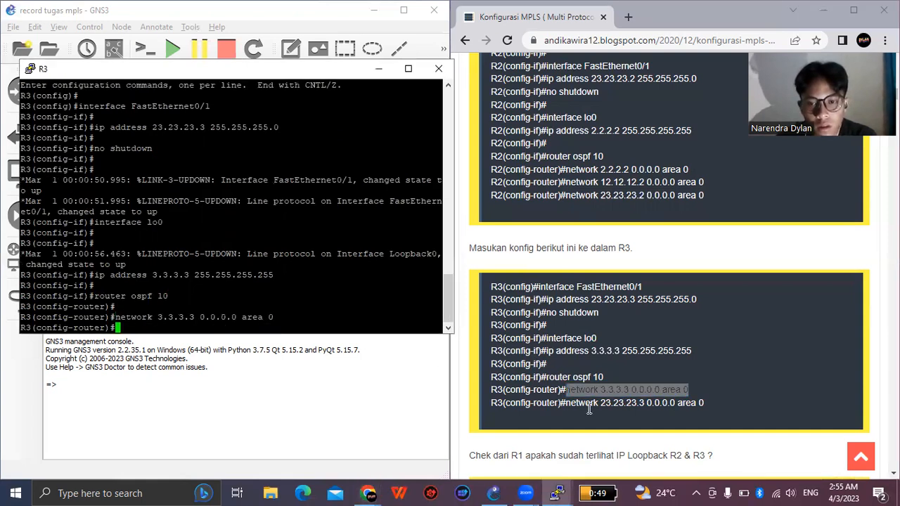
- Advertise R3's link towards R2 in OSPF with the guide's command "network 23.23.23.3 0.0.0.0 area 0"
{"action": "left_click_drag", "start_coordinate": [566, 402], "coordinate": [708, 412]}
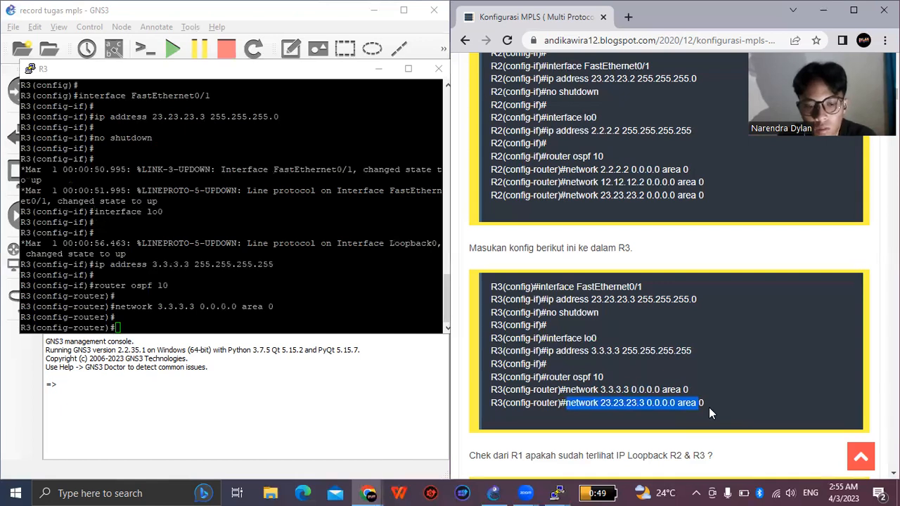
{"action": "left_click", "coordinate": [298, 325]}
{"action": "right_click", "coordinate": [298, 326]}
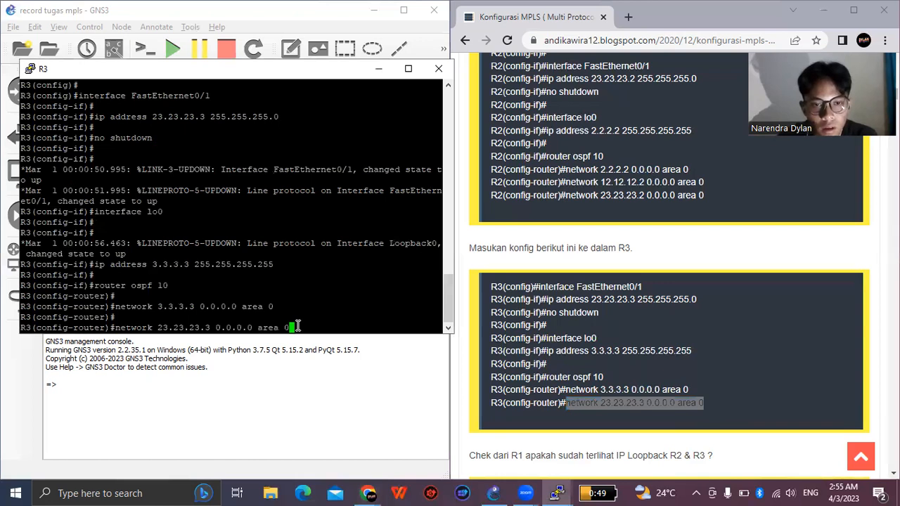
{"action": "key", "text": "Return"}
{"action": "key", "text": "Return"}
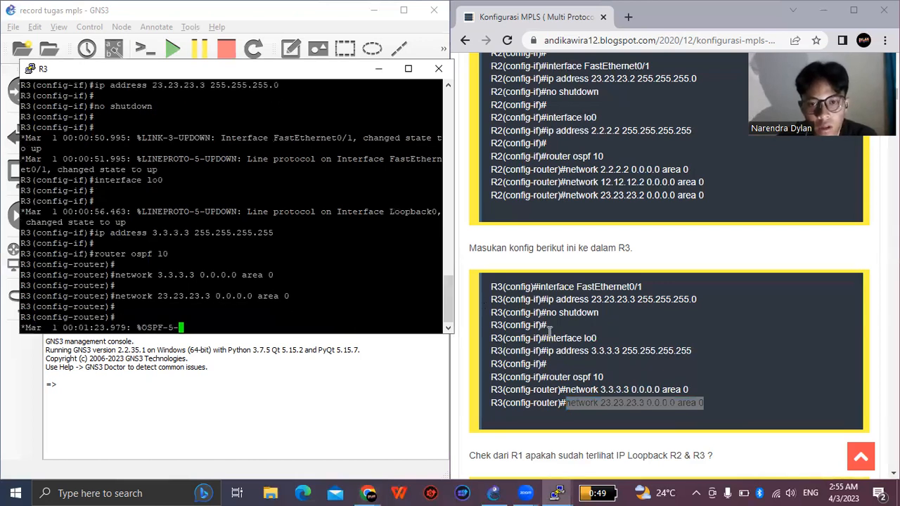
- Switch to R1's console and leave OSPF and global configuration with two "exit" commands to return to privileged mode
{"action": "scroll", "coordinate": [549, 327], "scroll_direction": "down", "scroll_amount": 1}
{"action": "scroll", "coordinate": [549, 327], "scroll_direction": "down", "scroll_amount": 1}
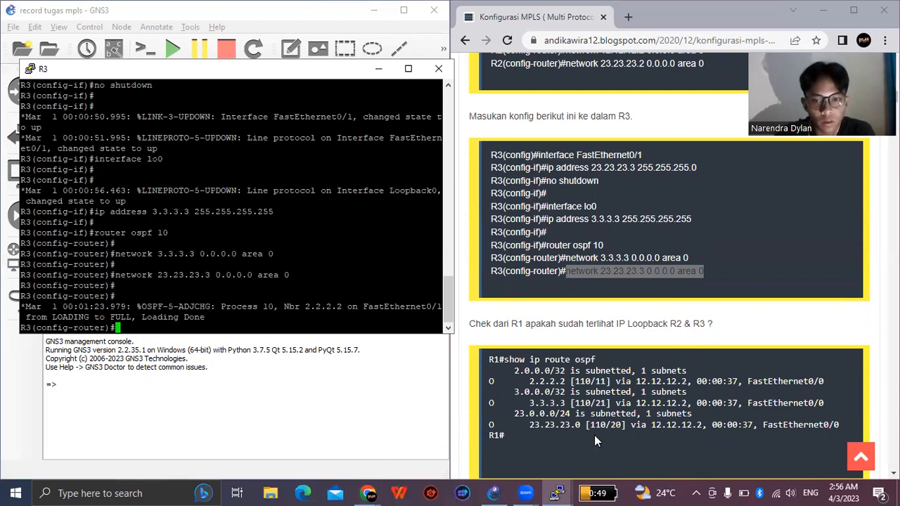
{"action": "left_click", "coordinate": [558, 493]}
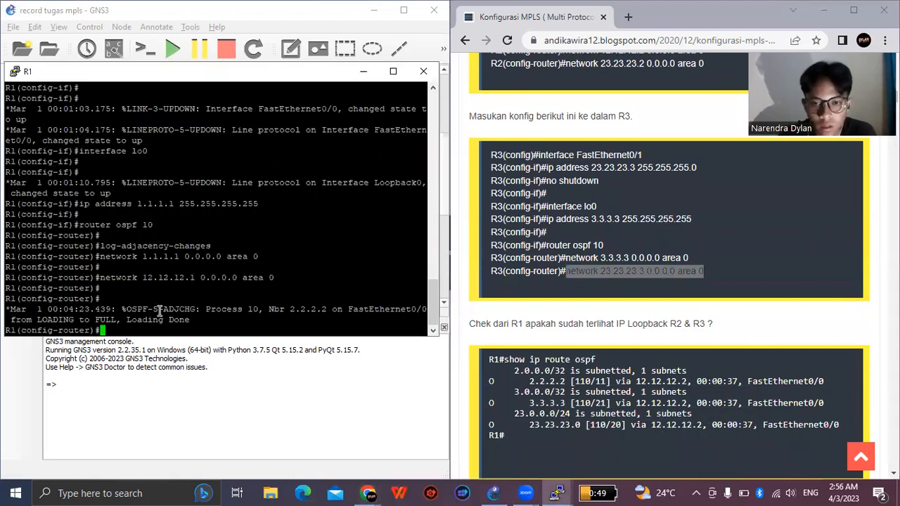
{"action": "key", "text": "Return"}
{"action": "key", "text": "Return"}
{"action": "type", "text": "exit"}
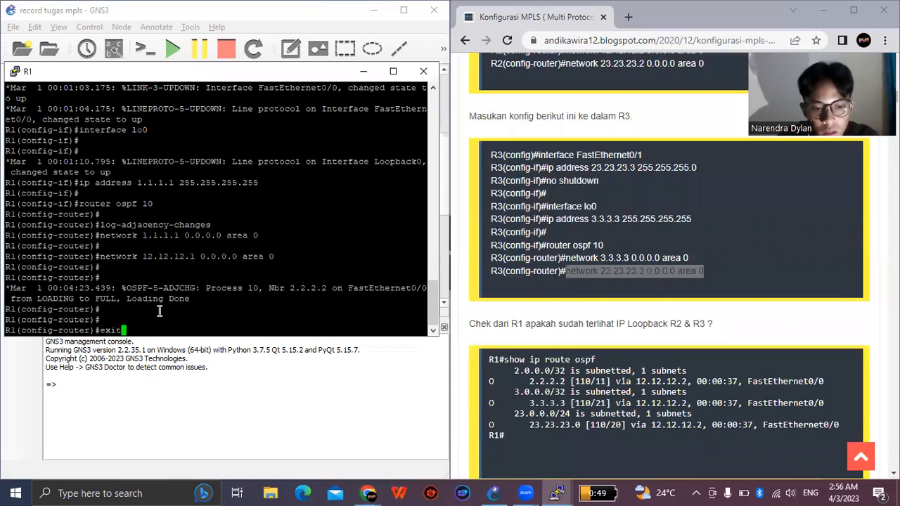
{"action": "key", "text": "Return"}
{"action": "type", "text": "exit"}
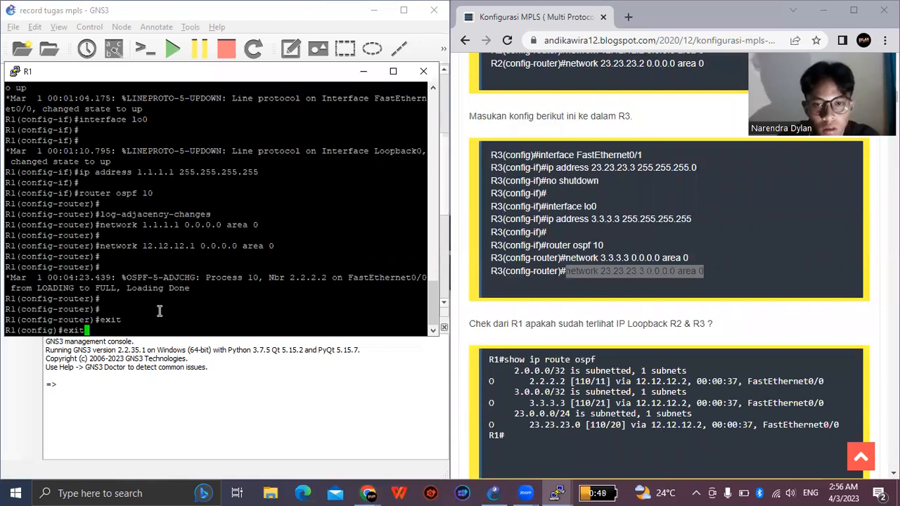
{"action": "key", "text": "Return"}
{"action": "key", "text": "Return"}
{"action": "key", "text": "Return"}
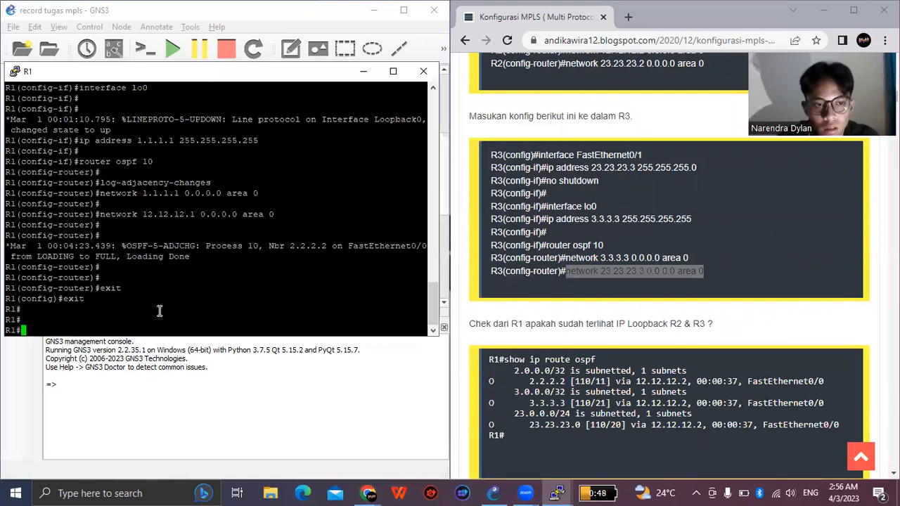
{"action": "key", "text": "Return"}
{"action": "key", "text": "Return"}
{"action": "type", "text": "s"}
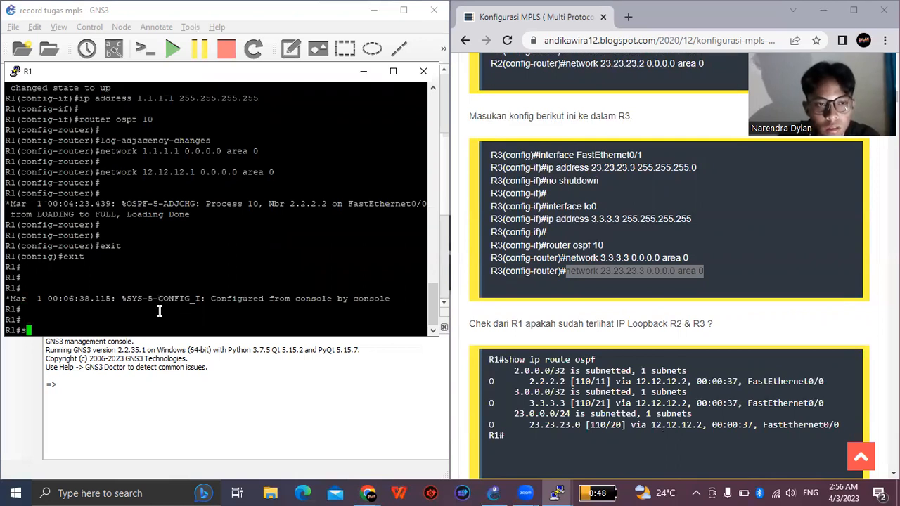
{"action": "key", "text": "BackSpace"}
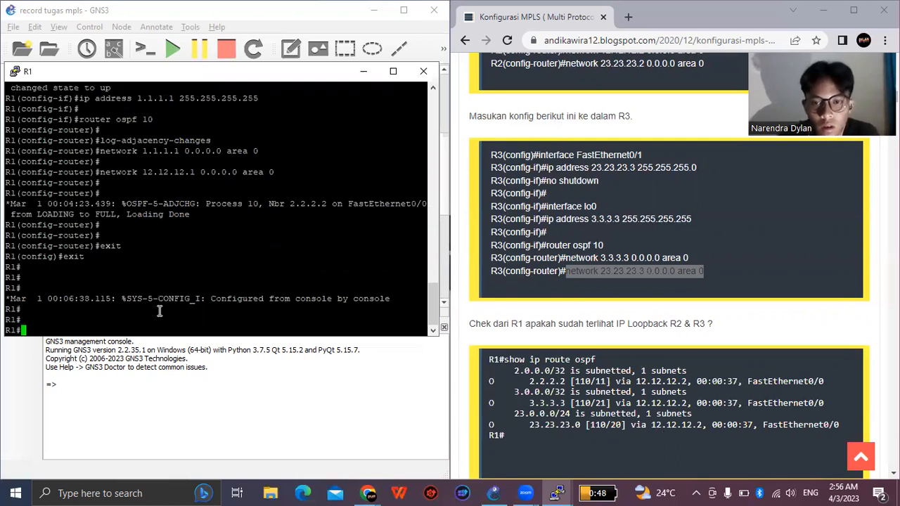
- Check R1's OSPF routes to the R2 and R3 loopbacks by running the guide's "show ip route ospf" command
{"action": "left_click", "coordinate": [595, 359]}
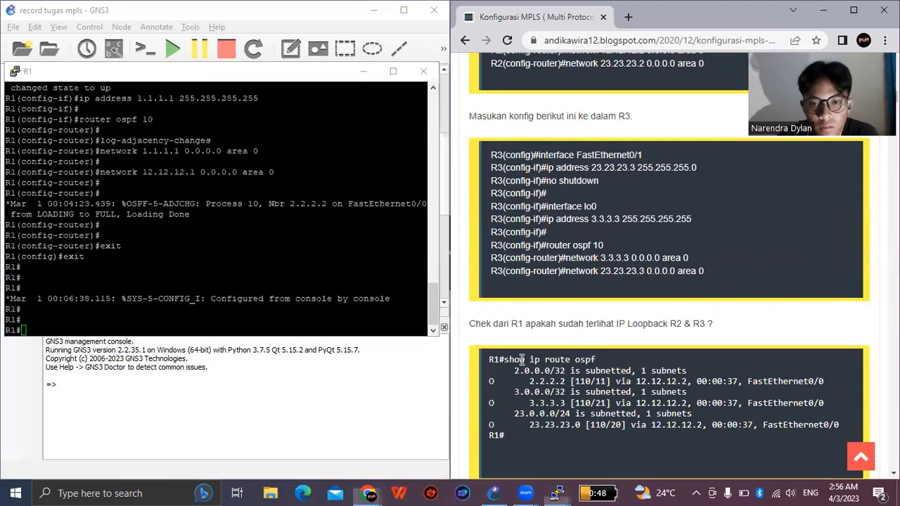
{"action": "left_click", "coordinate": [511, 362], "text": "shift"}
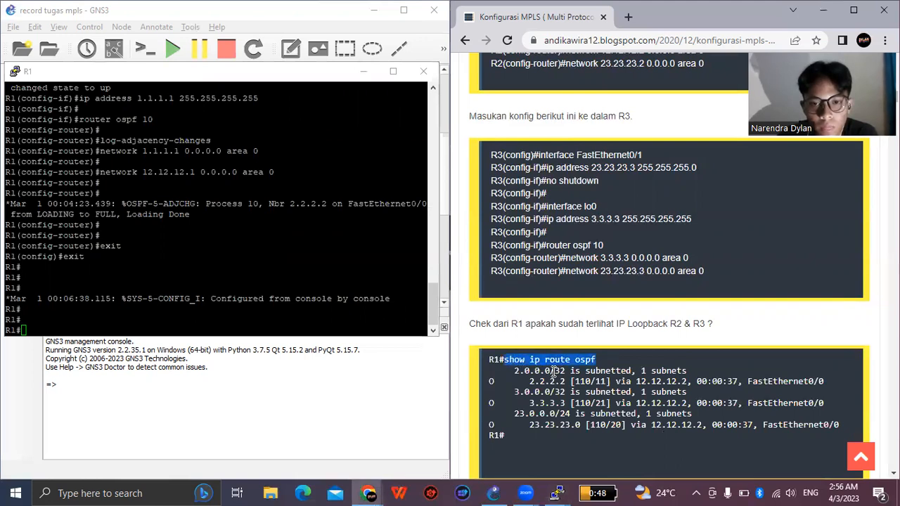
{"action": "right_click", "coordinate": [520, 363]}
{"action": "left_click", "coordinate": [150, 326]}
{"action": "right_click", "coordinate": [158, 328]}
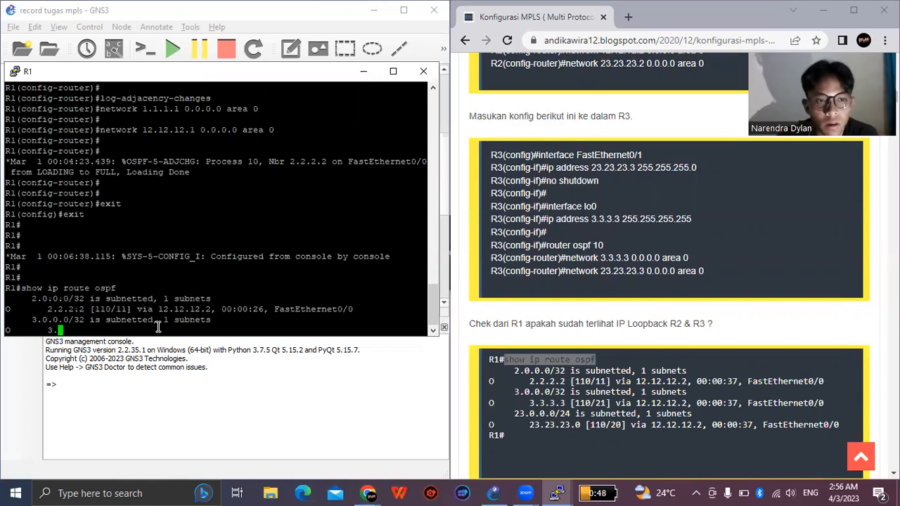
{"action": "key", "text": "Return"}
{"action": "key", "text": "Return"}
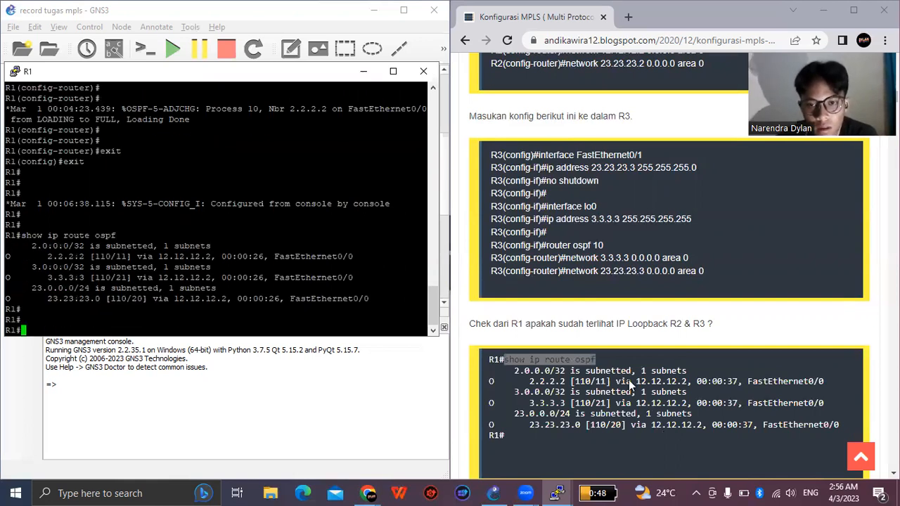
- Find the guide's MPLS activation commands for R1 and enter R1's global configuration mode with "conf t"
{"action": "scroll", "coordinate": [627, 380], "scroll_direction": "down", "scroll_amount": 3}
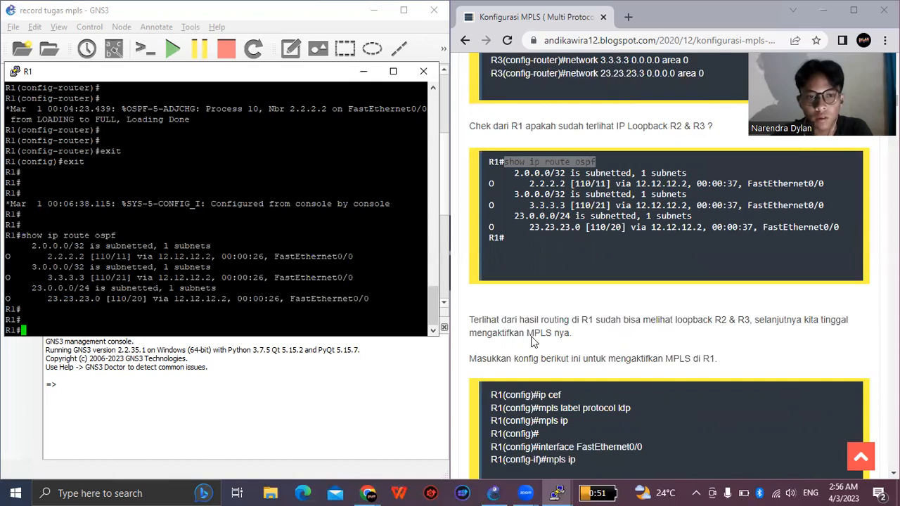
{"action": "scroll", "coordinate": [566, 345], "scroll_direction": "down", "scroll_amount": 1}
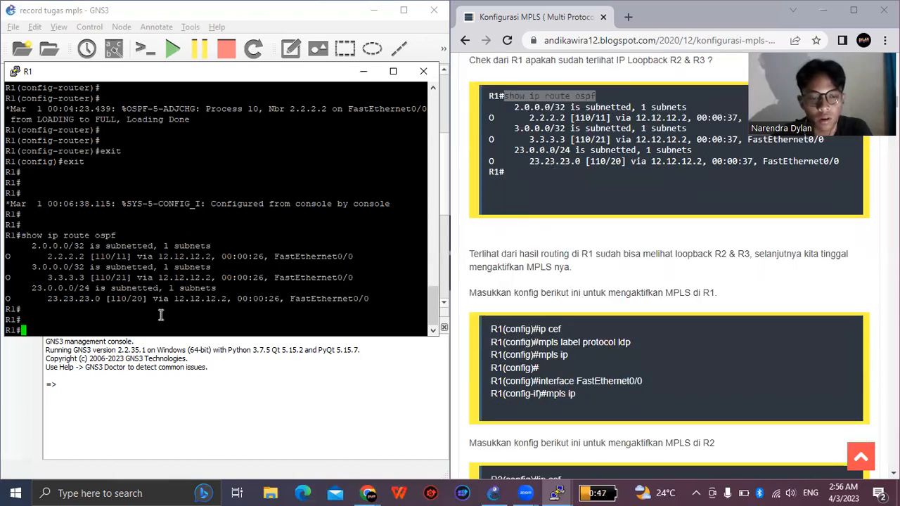
{"action": "type", "text": "conf t"}
{"action": "key", "text": "Return"}
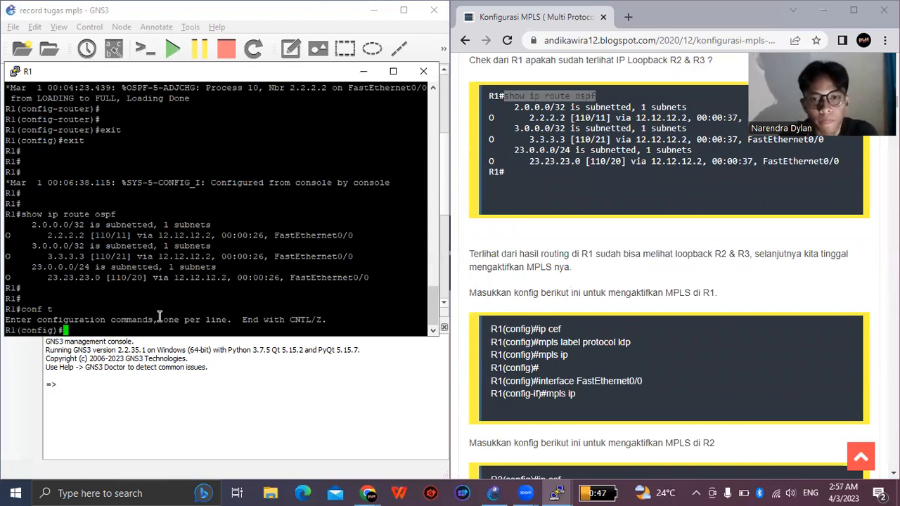
{"action": "key", "text": "Return"}
{"action": "key", "text": "Return"}
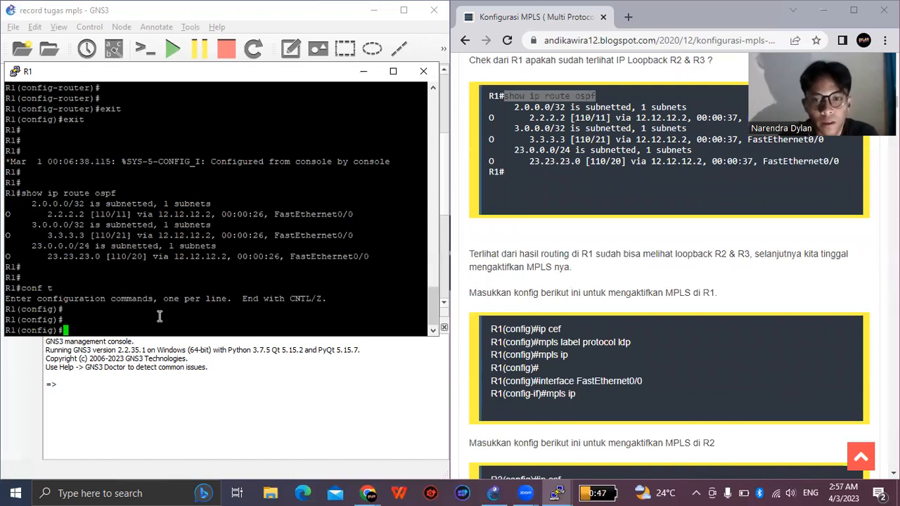
- Enable Cisco Express Forwarding on R1 with the guide's "ip cef" command
{"action": "left_click_drag", "start_coordinate": [538, 329], "coordinate": [561, 329]}
{"action": "right_click", "coordinate": [559, 332]}
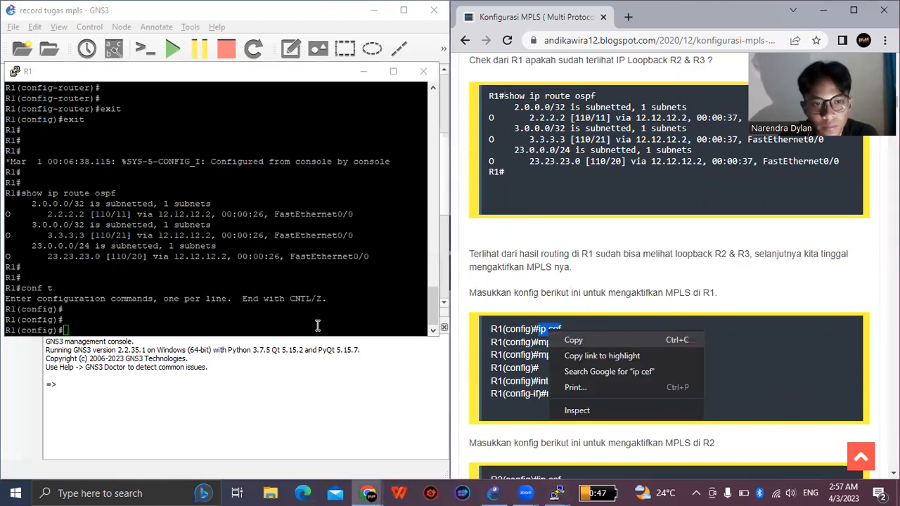
{"action": "right_click", "coordinate": [227, 320]}
{"action": "key", "text": "Return"}
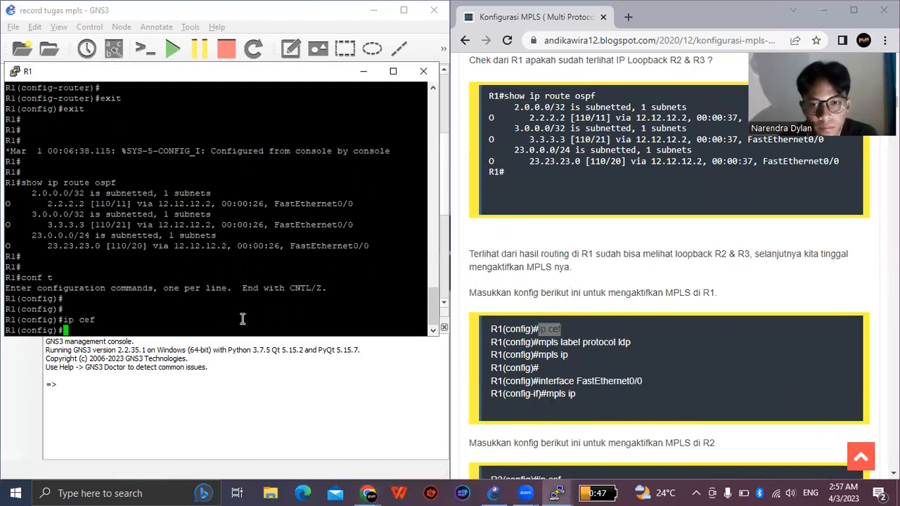
{"action": "key", "text": "Return"}
- Set R1's MPLS label protocol to LDP with the guide's "mpls label protocol ldp" command
{"action": "left_click_drag", "start_coordinate": [539, 343], "coordinate": [631, 343]}
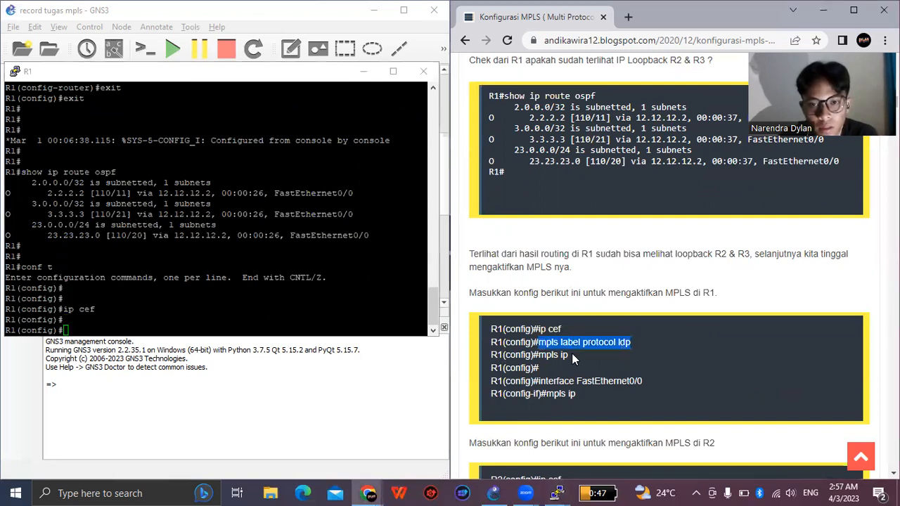
{"action": "right_click", "coordinate": [214, 321]}
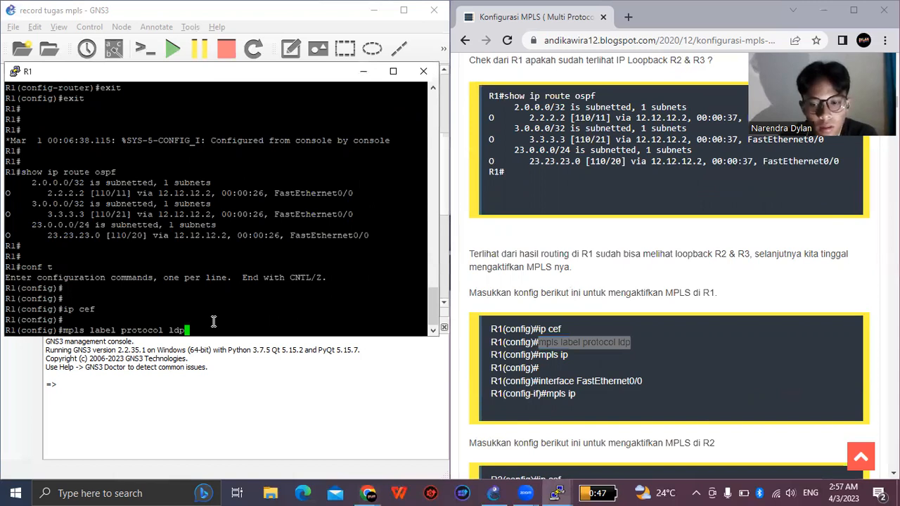
{"action": "key", "text": "Return"}
{"action": "key", "text": "Return"}
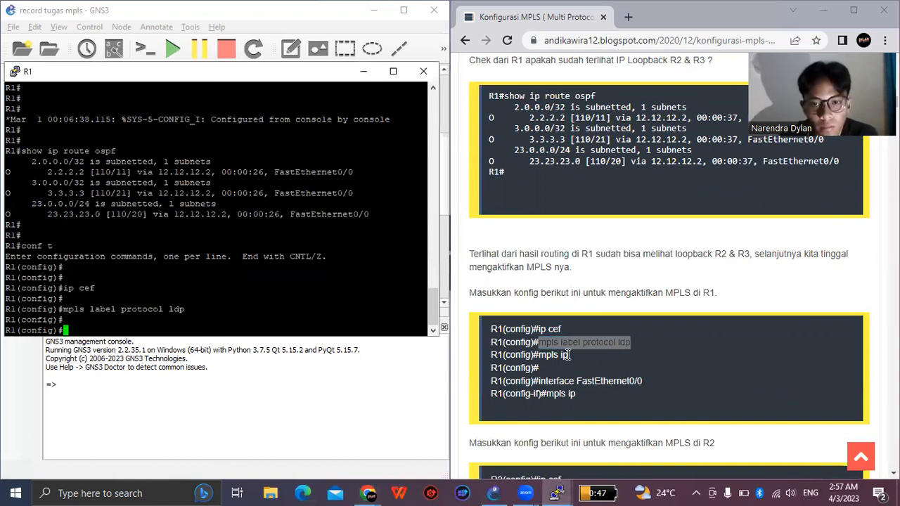
- Try to enable MPLS globally on R1 with the guide's "mpls ip" command
{"action": "left_click_drag", "start_coordinate": [539, 355], "coordinate": [568, 355]}
{"action": "key", "text": "ctrl+c"}
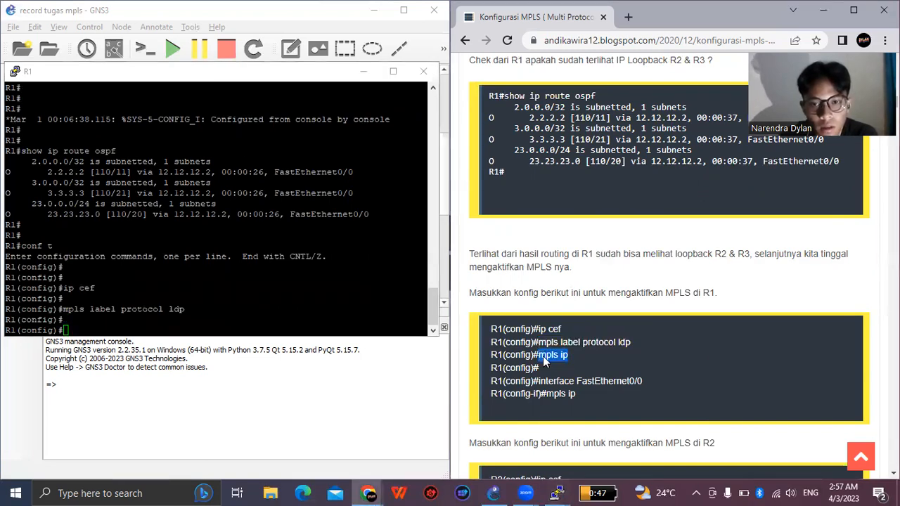
{"action": "right_click", "coordinate": [542, 356]}
{"action": "left_click", "coordinate": [566, 367]}
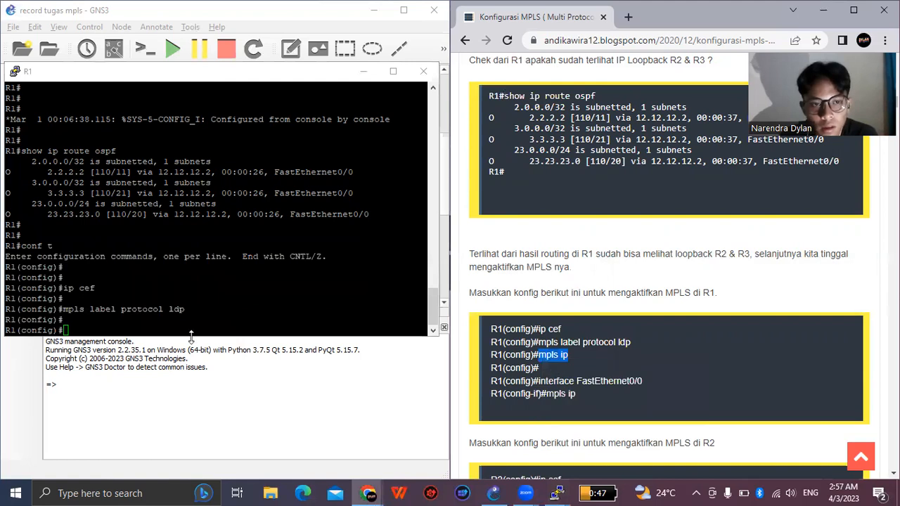
{"action": "left_click", "coordinate": [156, 324]}
{"action": "left_click", "coordinate": [97, 328]}
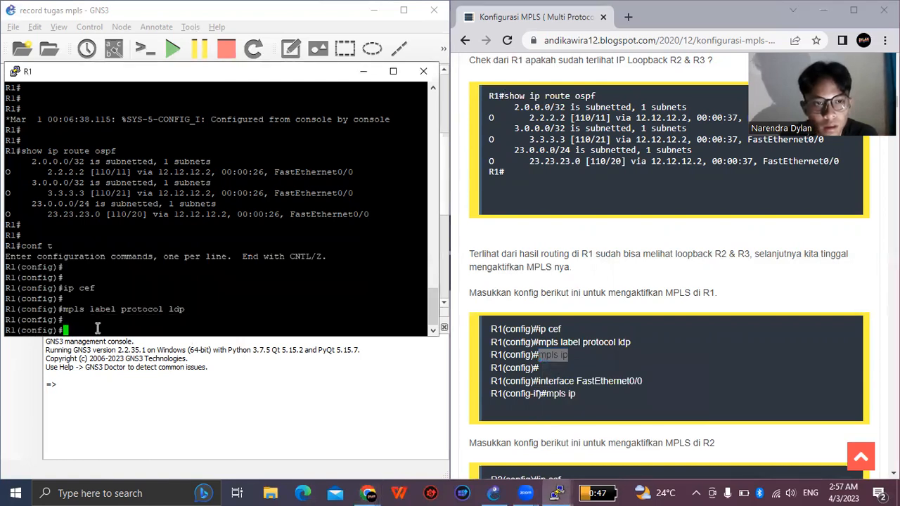
{"action": "right_click", "coordinate": [98, 329]}
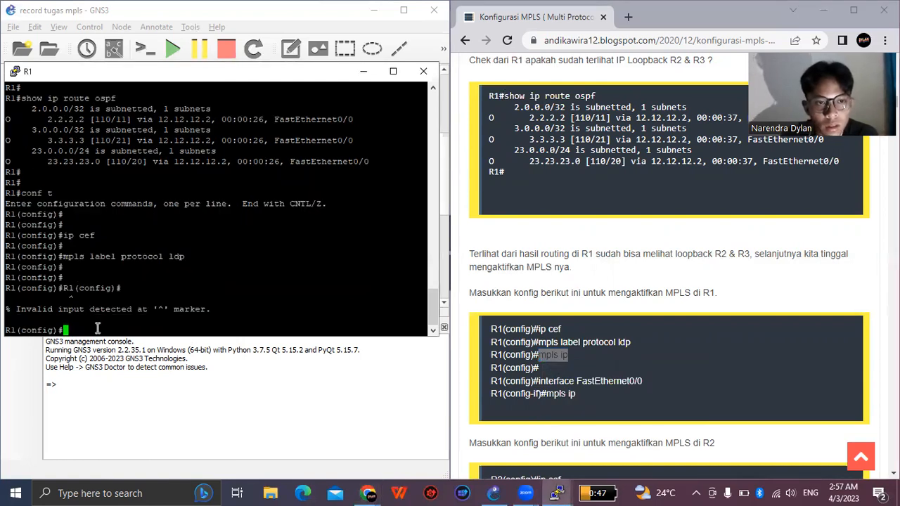
- Enable MPLS globally on R1 with the guide's "mpls ip" command
{"action": "right_click", "coordinate": [549, 355]}
{"action": "left_click", "coordinate": [568, 363]}
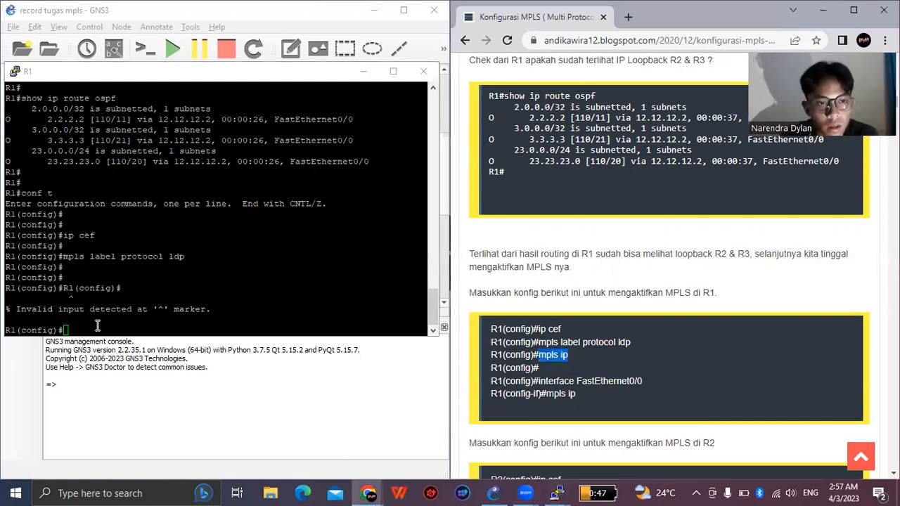
{"action": "left_click", "coordinate": [98, 325]}
{"action": "right_click", "coordinate": [98, 325]}
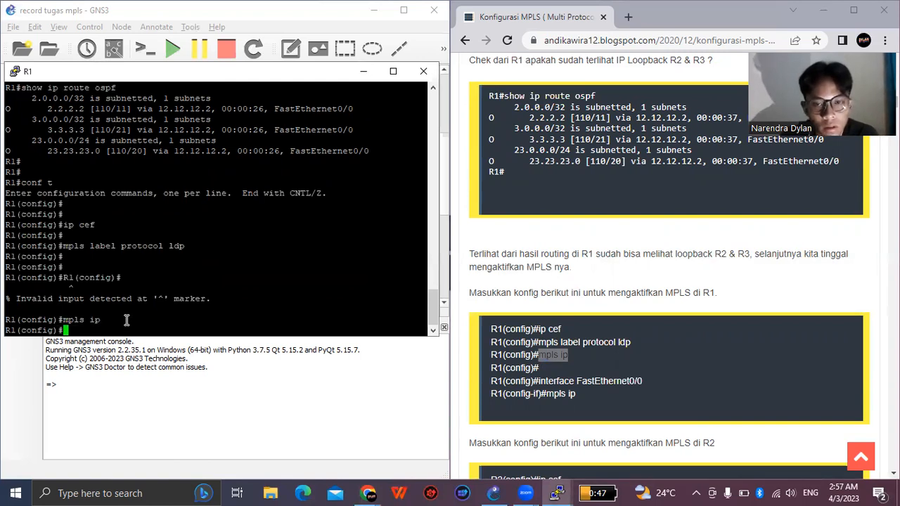
{"action": "key", "text": "Return"}
{"action": "key", "text": "Return"}
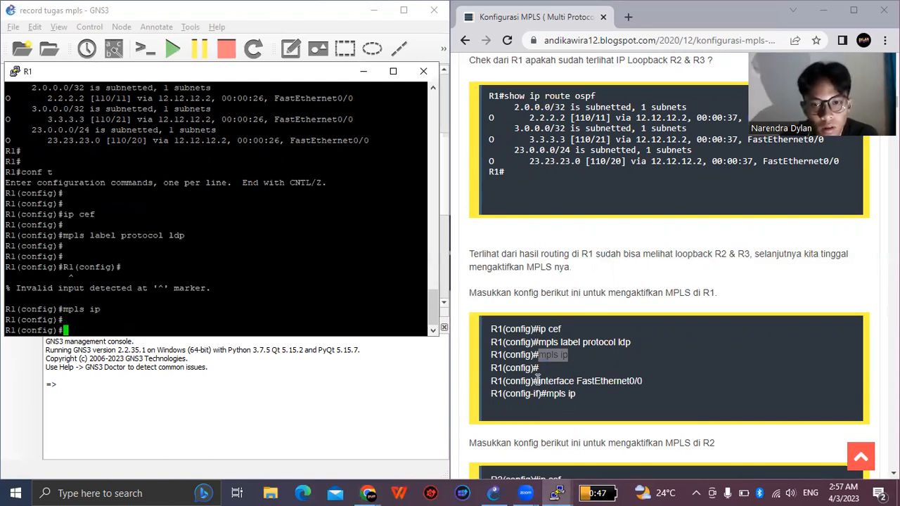
- Try to enter R1's FastEthernet0/0 configuration mode with the guide's interface command
{"action": "left_click", "coordinate": [554, 381]}
{"action": "left_click_drag", "start_coordinate": [539, 381], "coordinate": [642, 392]}
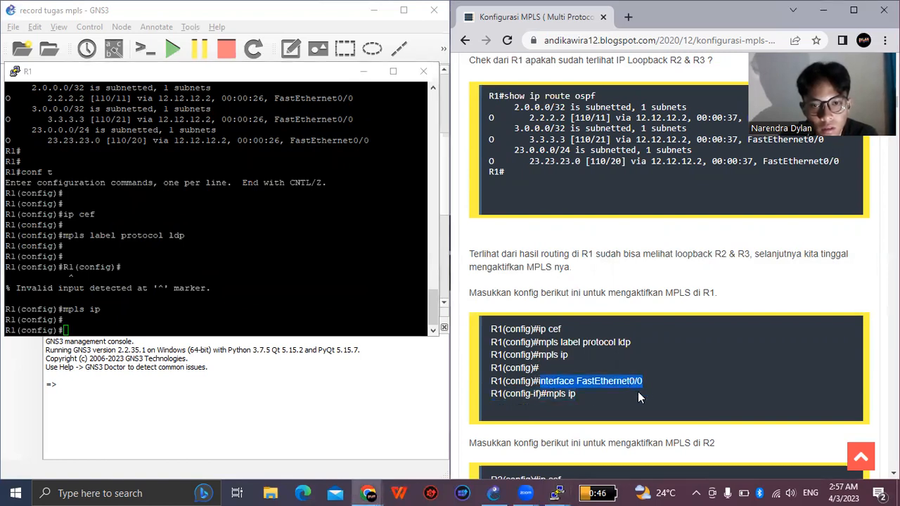
{"action": "right_click", "coordinate": [172, 327]}
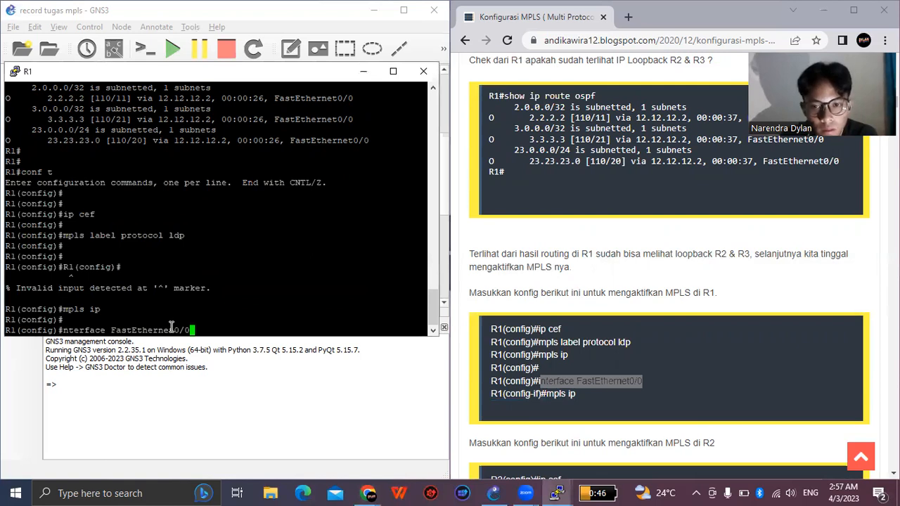
{"action": "key", "text": "Return"}
{"action": "key", "text": "Return"}
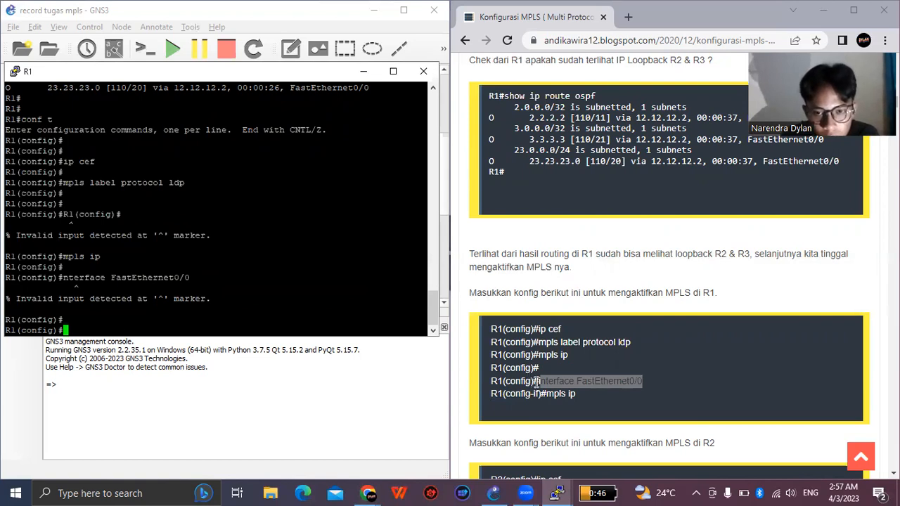
- Enter R1's FastEthernet0/0 configuration mode with the guide's complete "interface FastEthernet0/0" command
{"action": "left_click_drag", "start_coordinate": [538, 381], "coordinate": [642, 382]}
{"action": "key", "text": "ctrl+c"}
{"action": "right_click", "coordinate": [631, 386]}
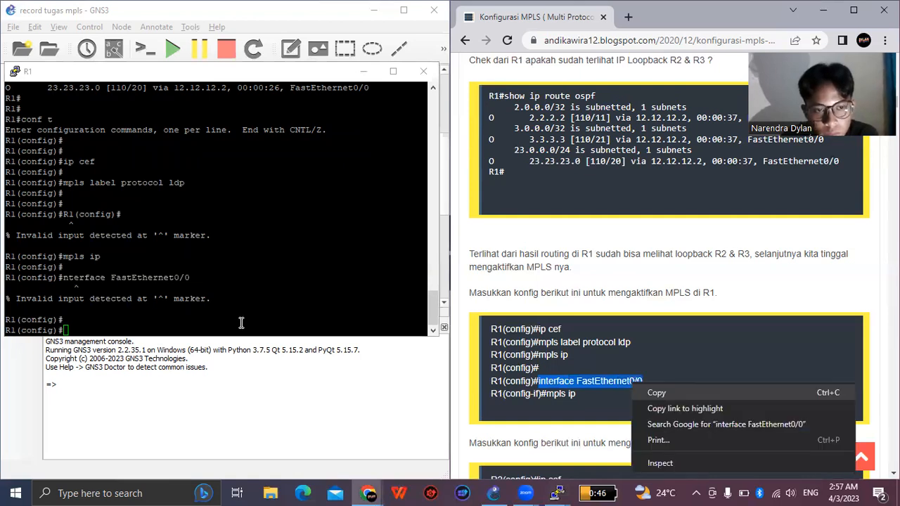
{"action": "right_click", "coordinate": [240, 323]}
{"action": "key", "text": "Return"}
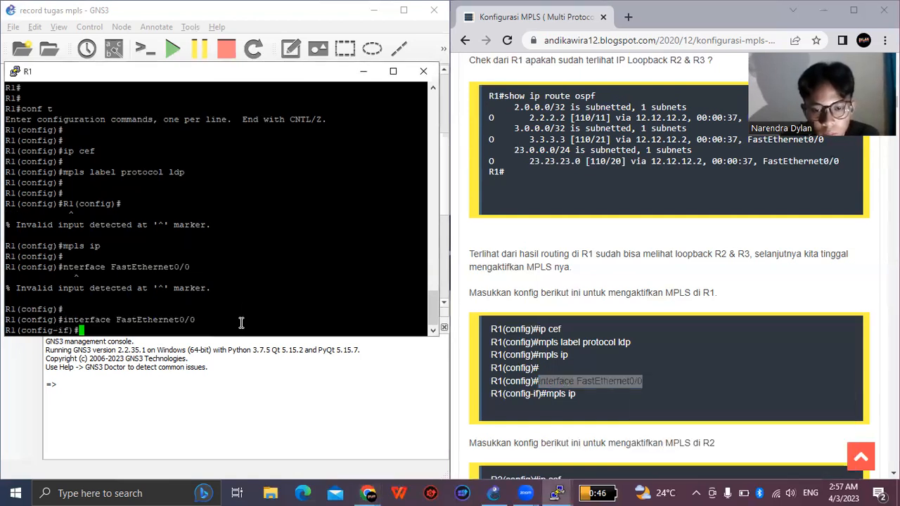
{"action": "key", "text": "Return"}
- Enable MPLS on R1's FastEthernet0/0 interface with "mpls ip"
{"action": "type", "text": "mp"}
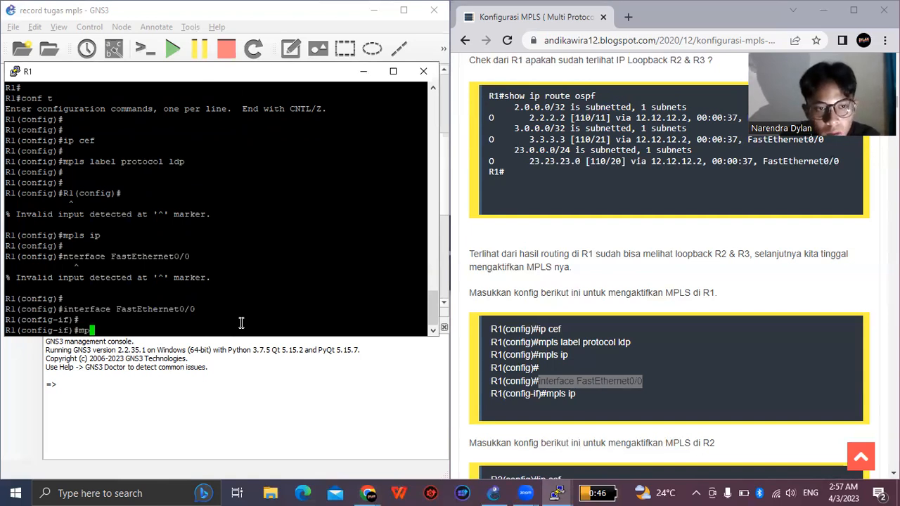
{"action": "type", "text": "ls ip"}
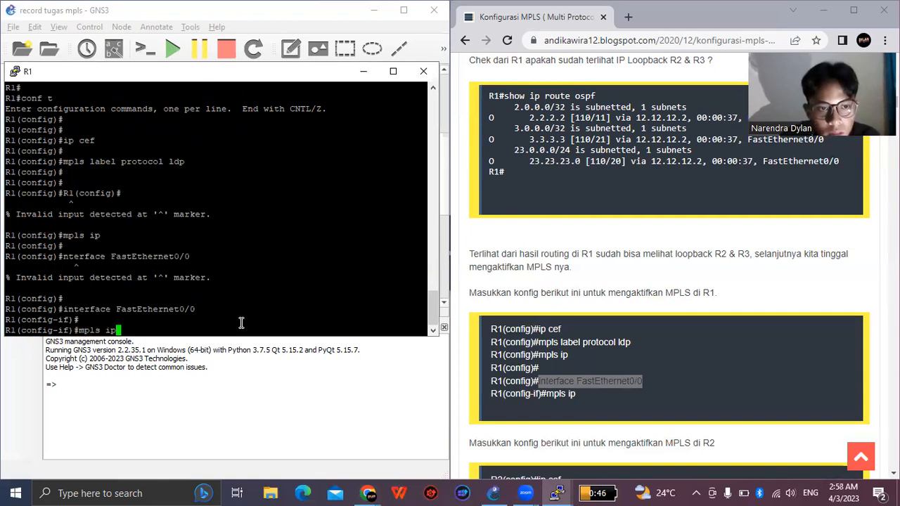
{"action": "key", "text": "Return"}
{"action": "key", "text": "Return"}
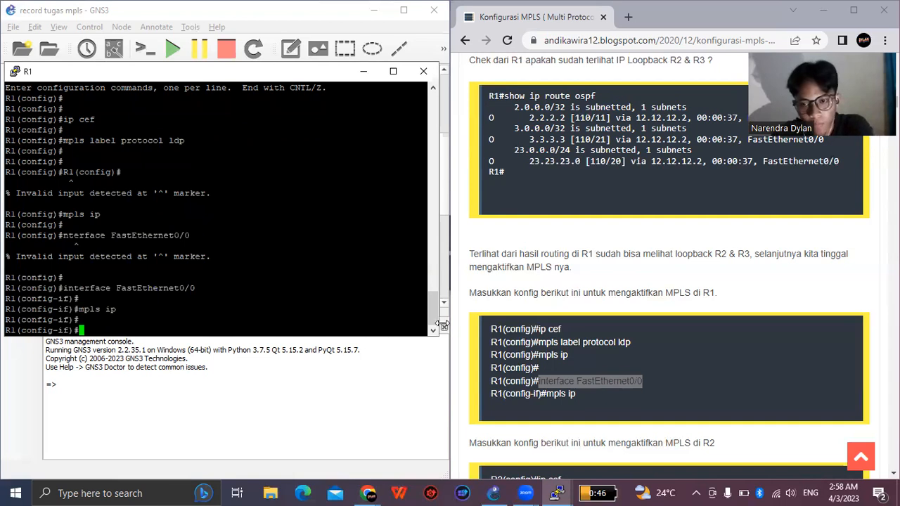
- Find the guide's MPLS commands for R2, switch to the R2 console and return to global configuration mode with "exit"
{"action": "scroll", "coordinate": [571, 340], "scroll_direction": "down", "scroll_amount": 3}
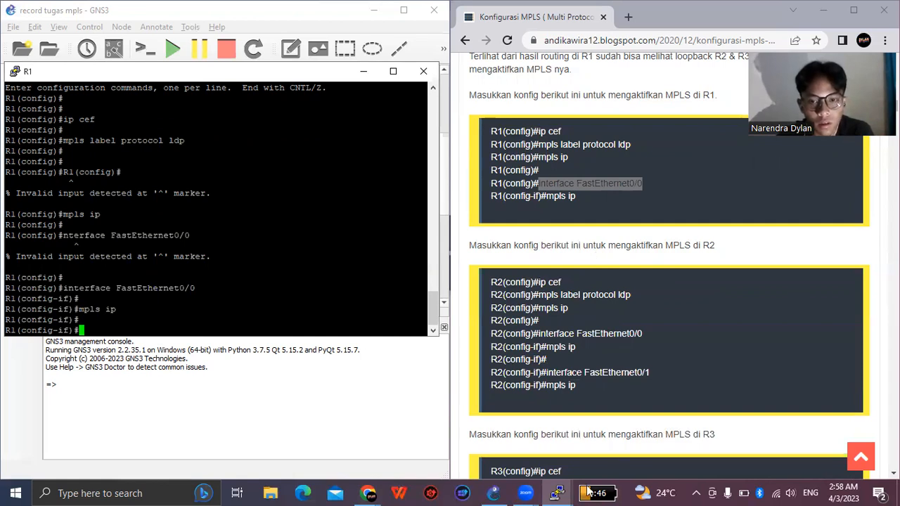
{"action": "left_click", "coordinate": [556, 492]}
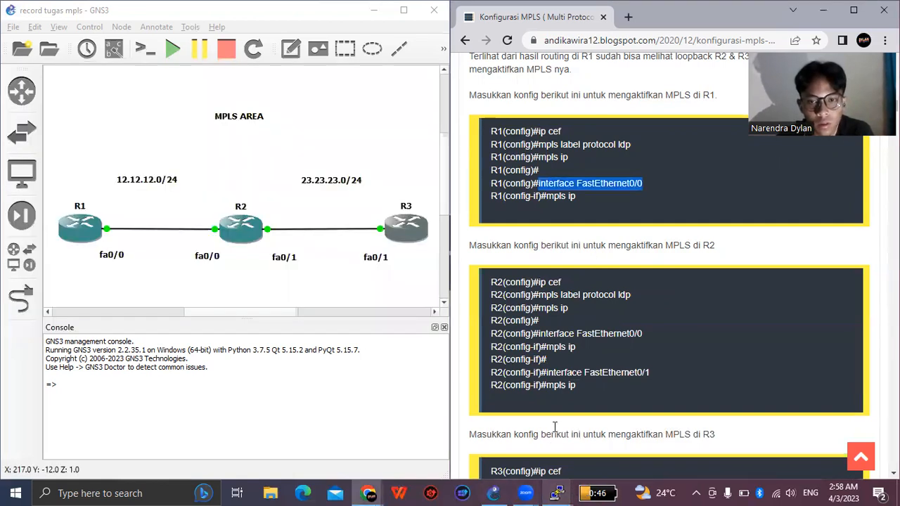
{"action": "left_click", "coordinate": [444, 331]}
{"action": "key", "text": "alt+Tab"}
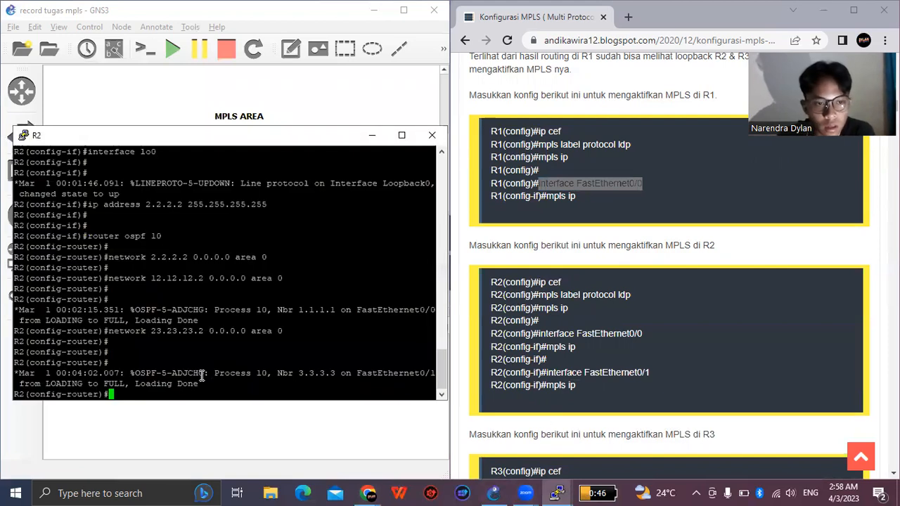
{"action": "key", "text": "Return"}
{"action": "key", "text": "Return"}
{"action": "type", "text": "exit"}
{"action": "key", "text": "Return"}
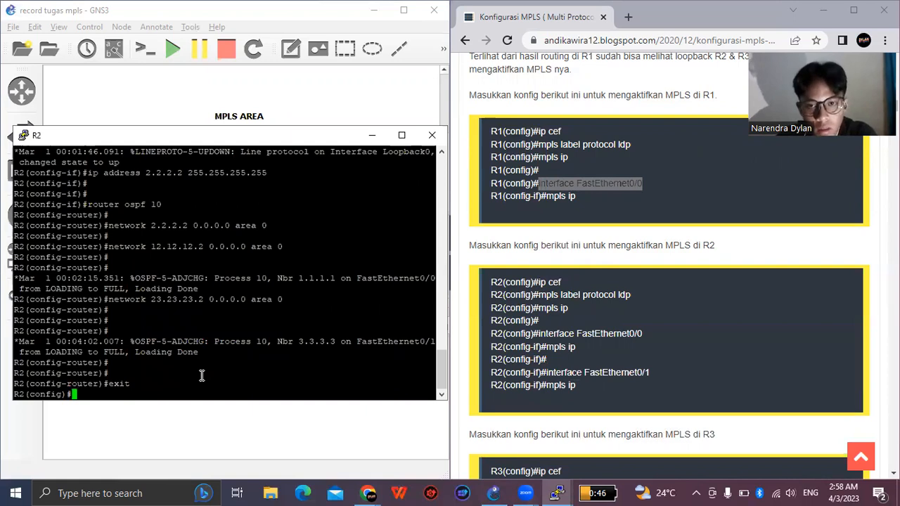
{"action": "key", "text": "Return"}
- Enable Cisco Express Forwarding on R2 with "ip cef"
{"action": "type", "text": "ip c"}
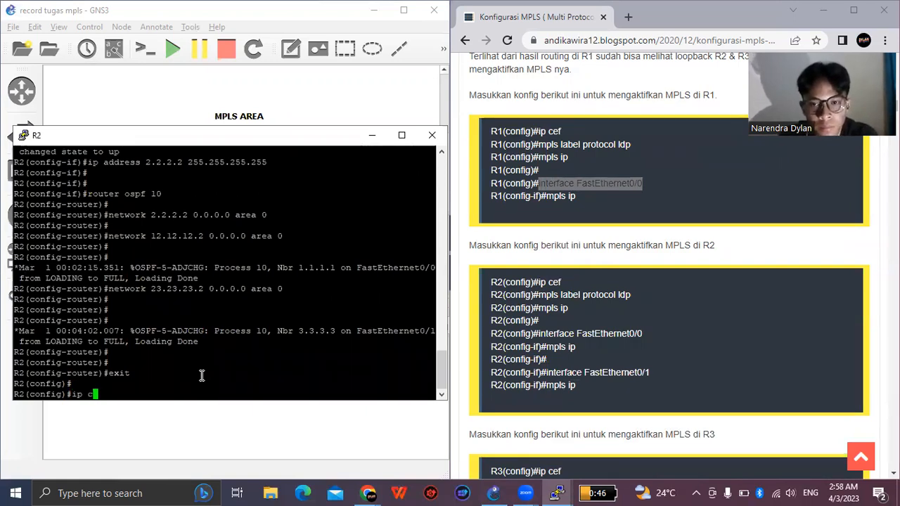
{"action": "type", "text": "ef"}
{"action": "key", "text": "Return"}
{"action": "key", "text": "Return"}
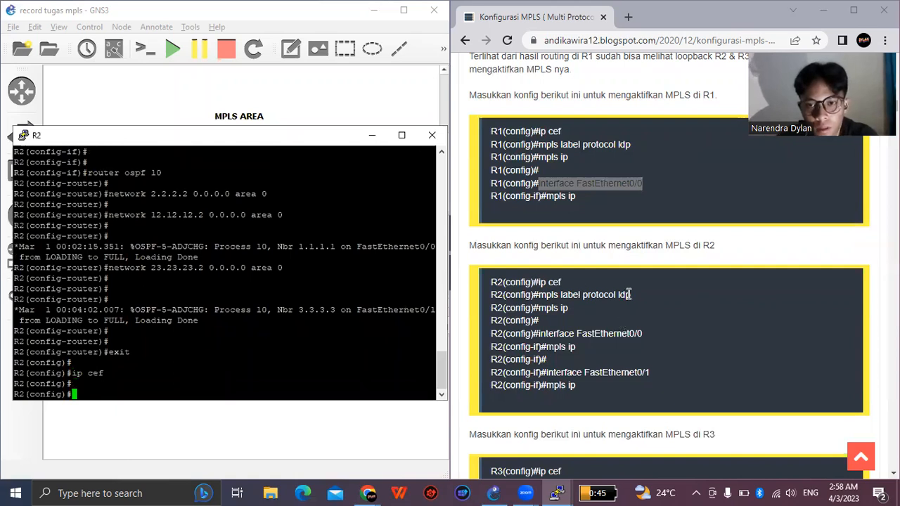
- Set R2's MPLS label protocol to LDP with the guide's "mpls label protocol ldp" command
{"action": "left_click_drag", "start_coordinate": [633, 296], "coordinate": [555, 301]}
{"action": "right_click", "coordinate": [553, 300]}
{"action": "left_click", "coordinate": [589, 308]}
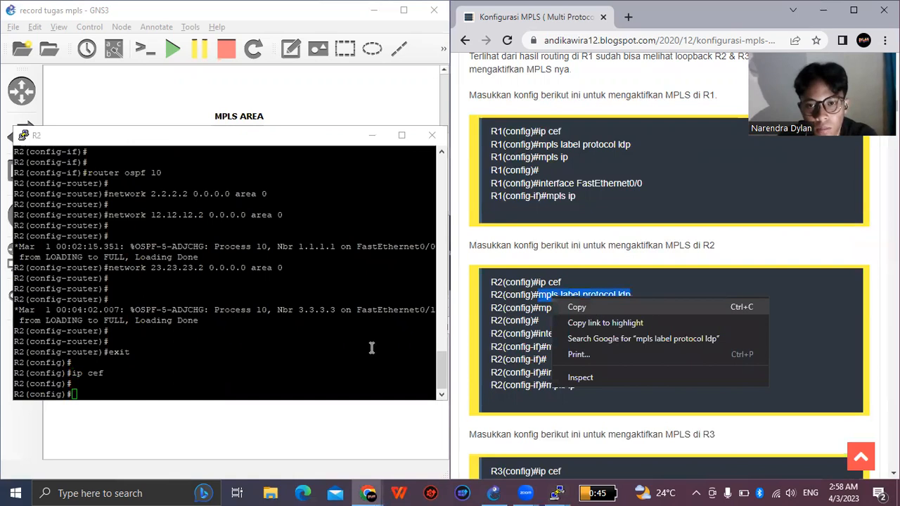
{"action": "right_click", "coordinate": [225, 378]}
{"action": "key", "text": "Return"}
- Enable MPLS globally on R2 with "mpls ip"
{"action": "type", "text": "mpls "}
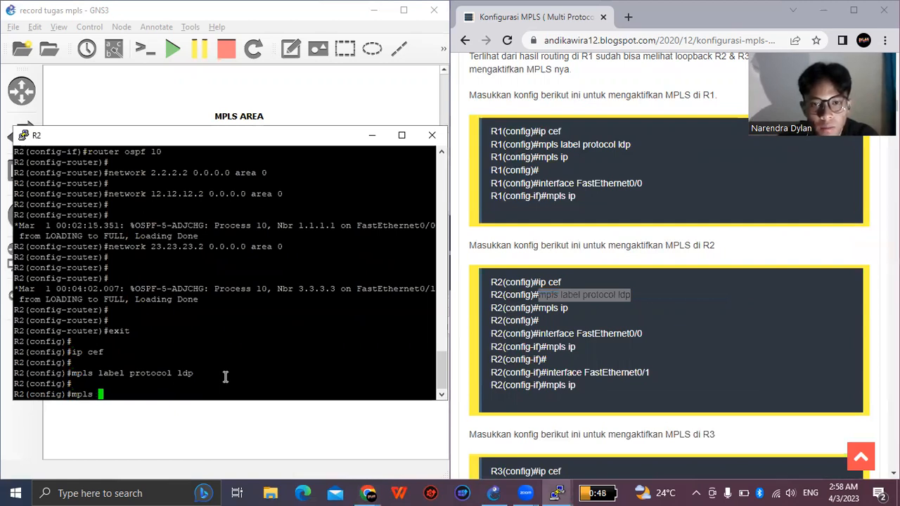
{"action": "type", "text": "ip"}
{"action": "key", "text": "Return"}
- Enter R2's FastEthernet0/0 configuration mode with the guide's "interface FastEthernet0/0" command
{"action": "left_click_drag", "start_coordinate": [645, 334], "coordinate": [537, 337]}
{"action": "right_click", "coordinate": [547, 335]}
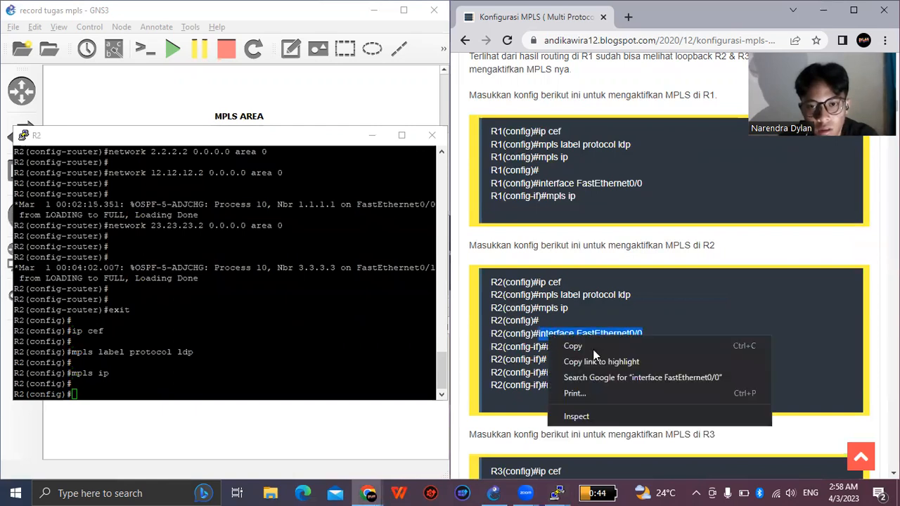
{"action": "left_click", "coordinate": [334, 387]}
{"action": "right_click", "coordinate": [306, 386]}
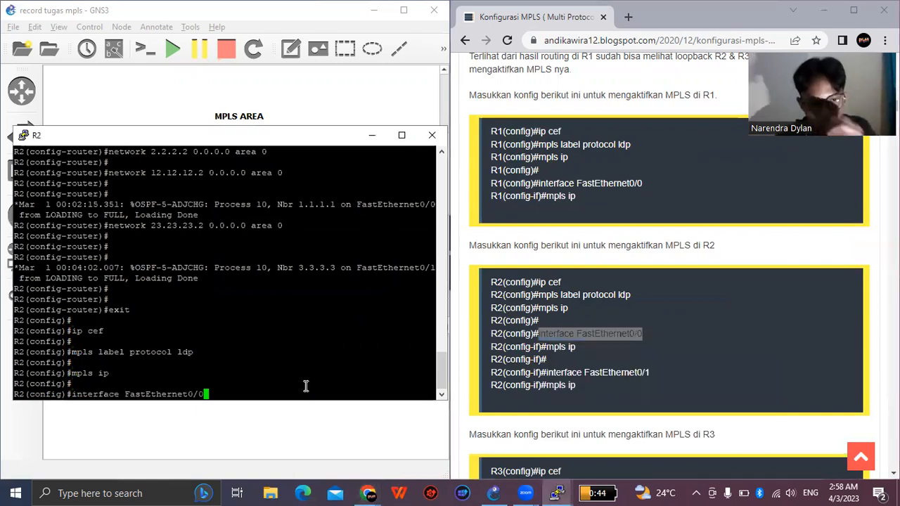
{"action": "key", "text": "Return"}
- Enable MPLS on R2's FastEthernet0/0 interface with "mpls ip"
{"action": "key", "text": "Return"}
{"action": "type", "text": "mpls ip"}
{"action": "key", "text": "Return"}
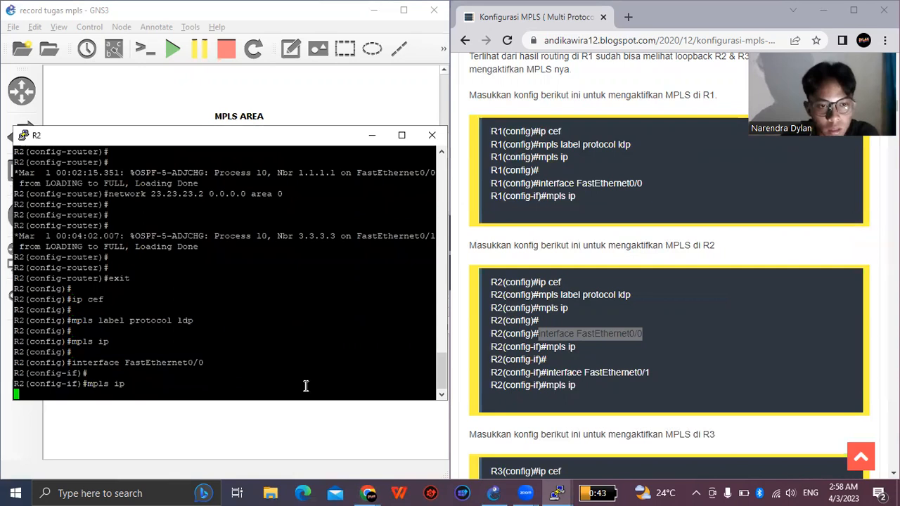
{"action": "key", "text": "Return"}
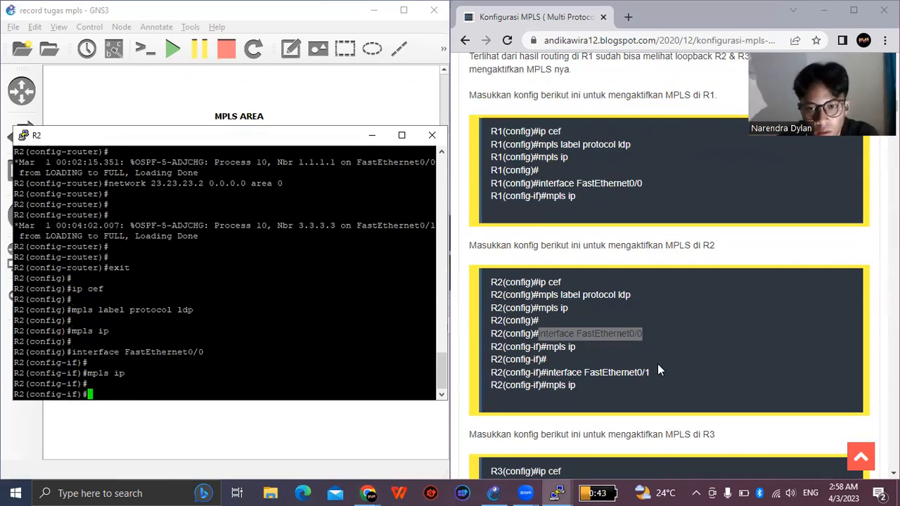
- Switch R2 to FastEthernet0/1 configuration mode with the guide's "interface FastEthernet0/1" command
{"action": "left_click_drag", "start_coordinate": [587, 373], "coordinate": [549, 376]}
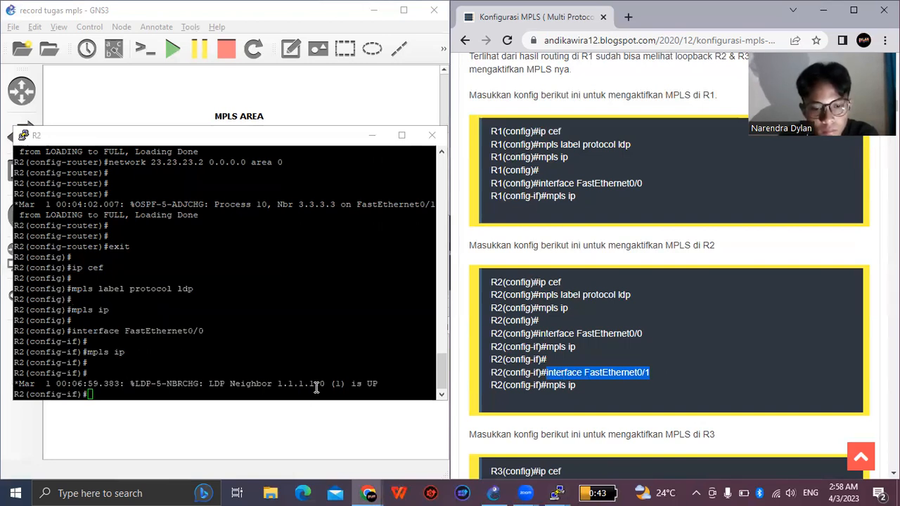
{"action": "left_click", "coordinate": [316, 388]}
{"action": "key", "text": "Return"}
{"action": "right_click", "coordinate": [310, 392]}
{"action": "key", "text": "Return"}
{"action": "key", "text": "Return"}
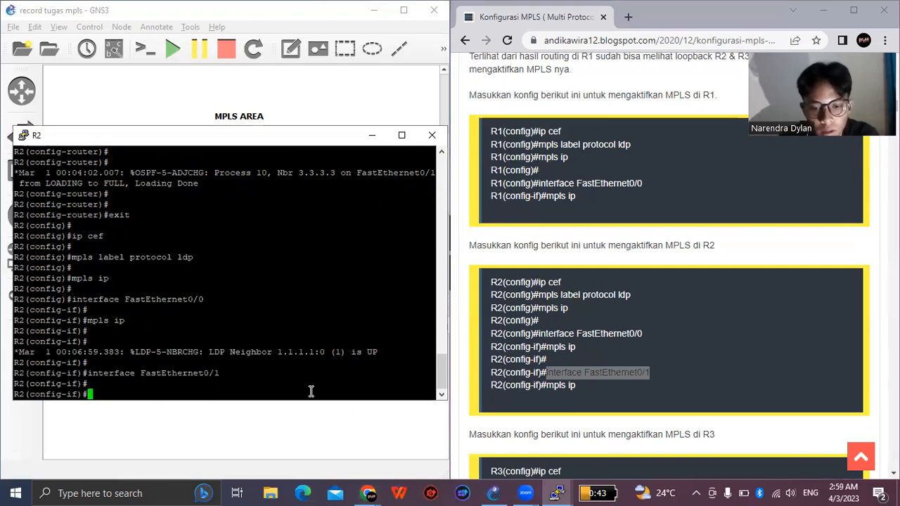
- Enable MPLS on R2's FastEthernet0/1 interface with "mpls ip"
{"action": "type", "text": "mpls ip"}
{"action": "key", "text": "Return"}
{"action": "key", "text": "Return"}
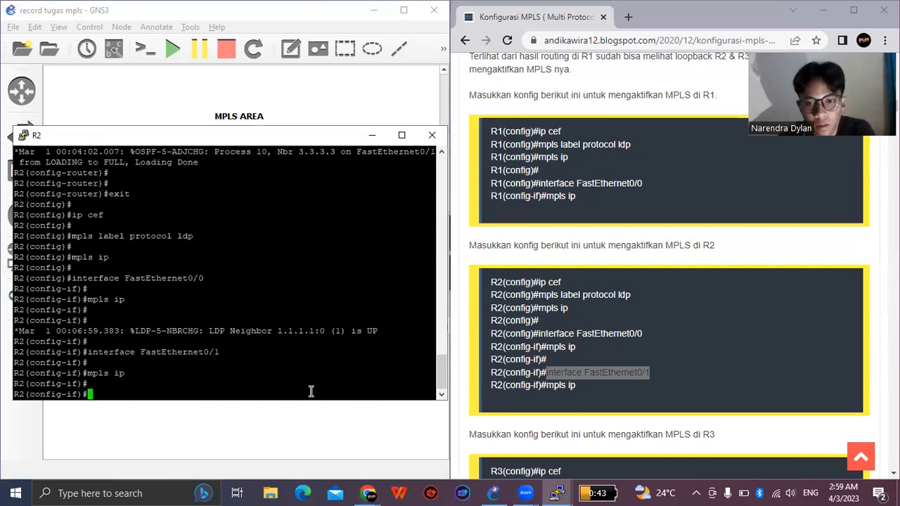
- Find the guide's MPLS commands for R3, switch to the R3 console and return to global configuration mode with "exit"
{"action": "scroll", "coordinate": [538, 362], "scroll_direction": "down", "scroll_amount": 1}
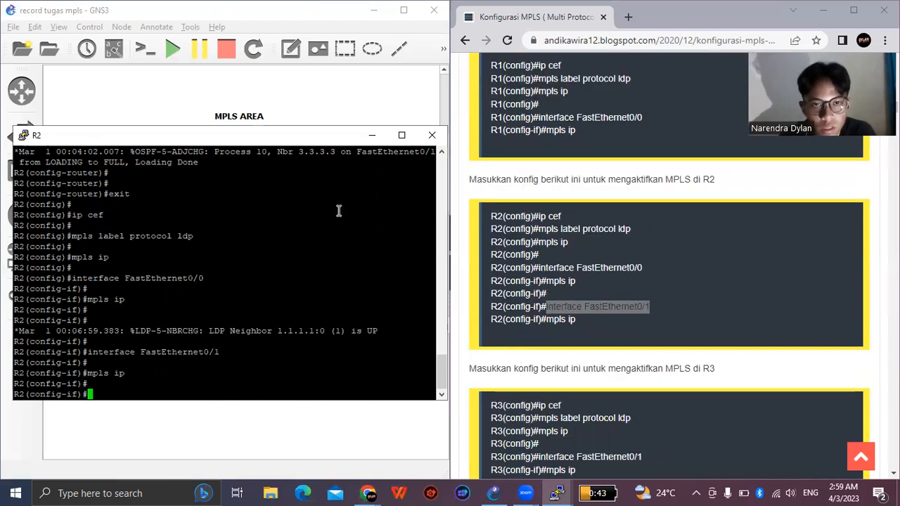
{"action": "left_click", "coordinate": [373, 135]}
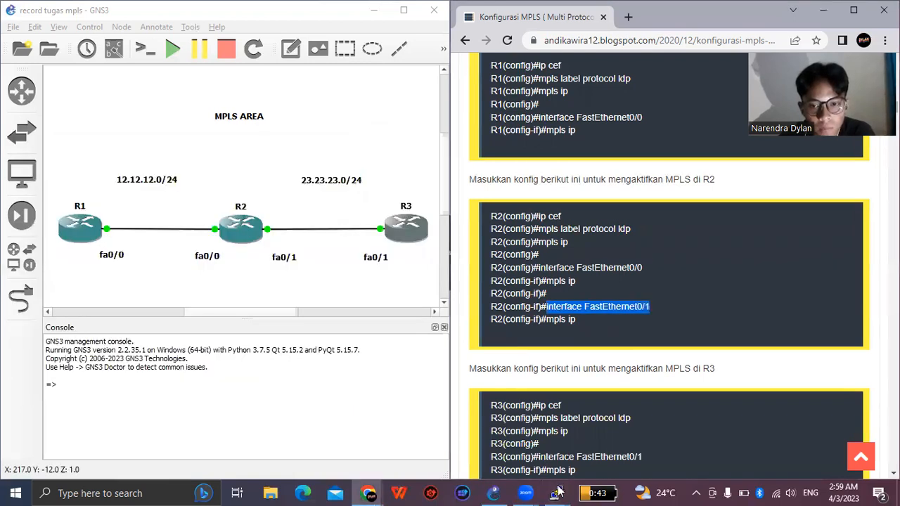
{"action": "left_click", "coordinate": [557, 493]}
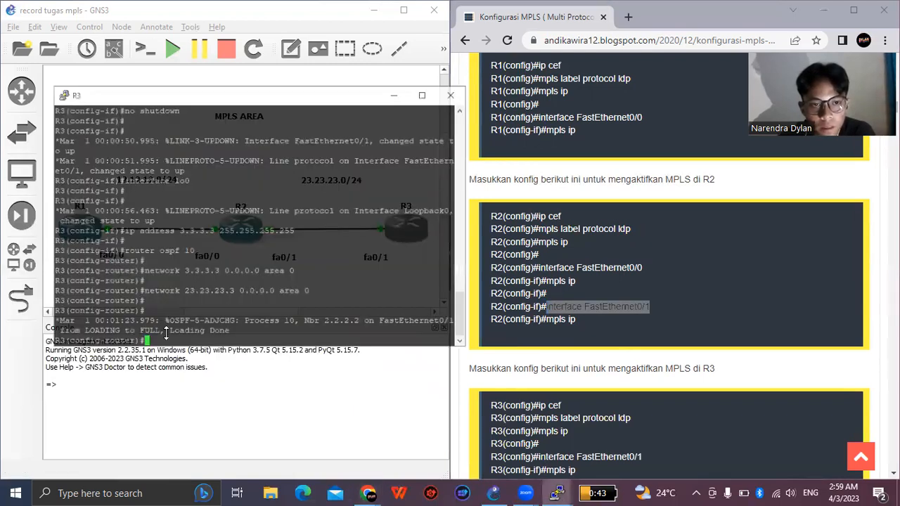
{"action": "scroll", "coordinate": [538, 362], "scroll_direction": "down", "scroll_amount": 1}
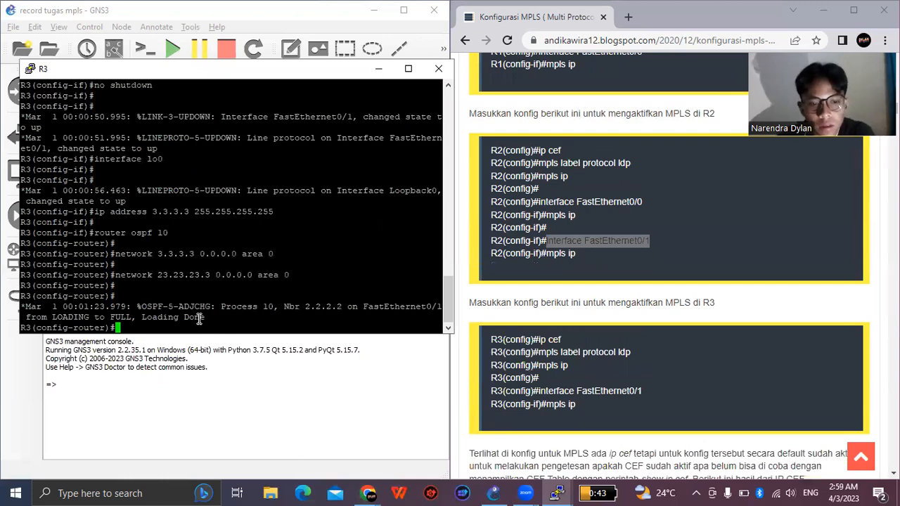
{"action": "key", "text": "Return"}
{"action": "key", "text": "Return"}
{"action": "type", "text": "exit"}
{"action": "key", "text": "Return"}
{"action": "key", "text": "Return"}
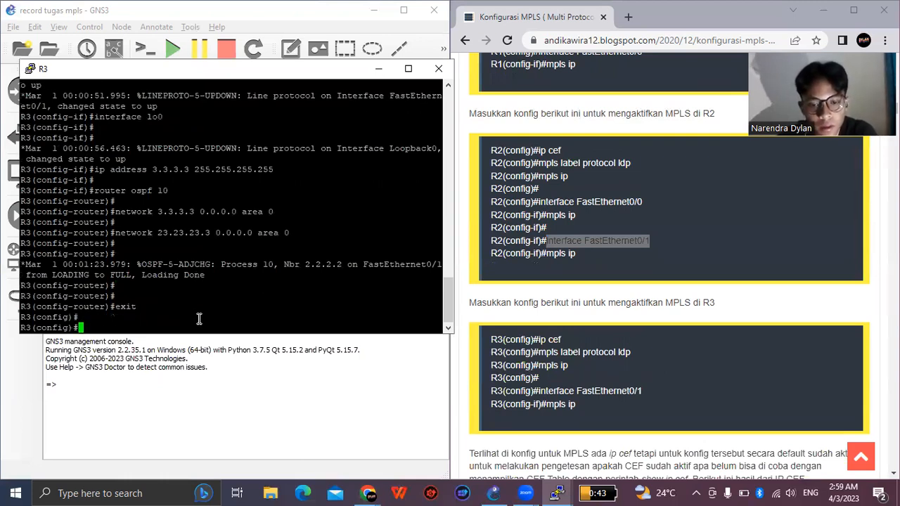
- Enable Cisco Express Forwarding on R3 with "ip cef"
{"action": "type", "text": "ip "}
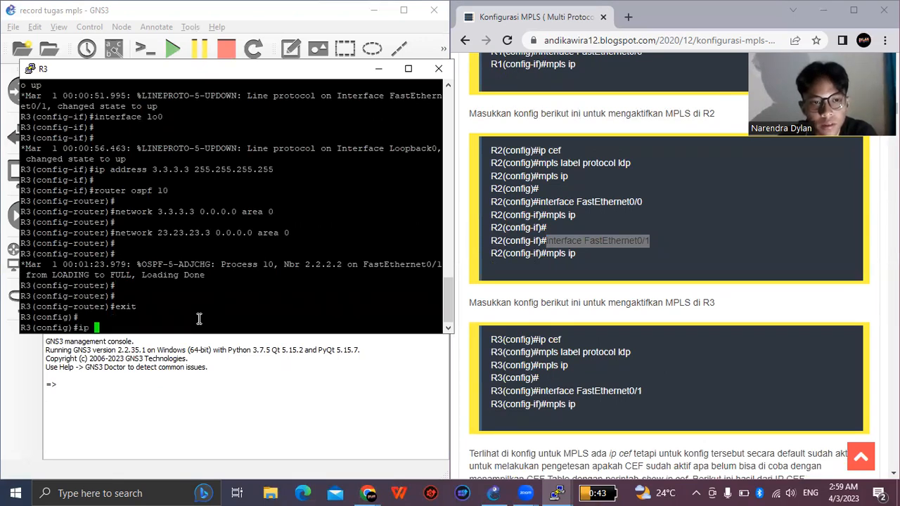
{"action": "type", "text": "cef"}
{"action": "key", "text": "Return"}
{"action": "key", "text": "Return"}
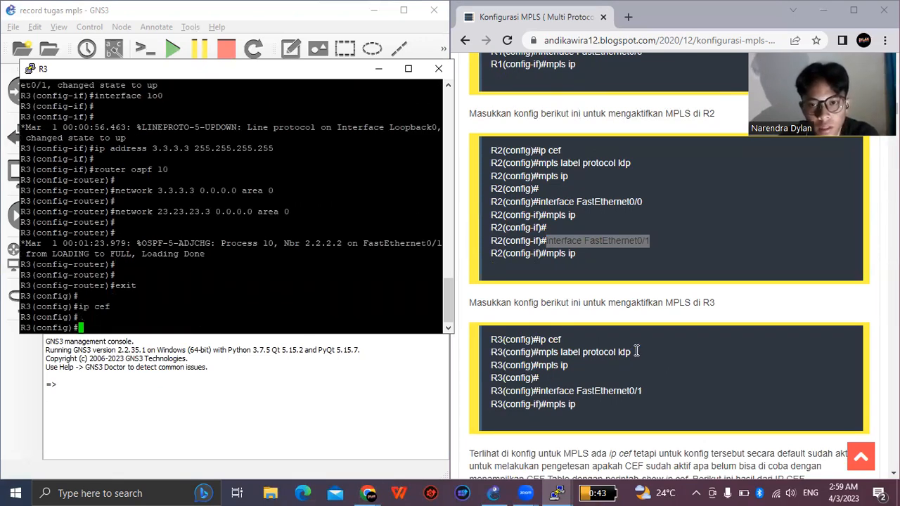
- Set R3's MPLS label protocol to LDP with the guide's "mpls label protocol ldp" command
{"action": "double_click", "coordinate": [626, 351]}
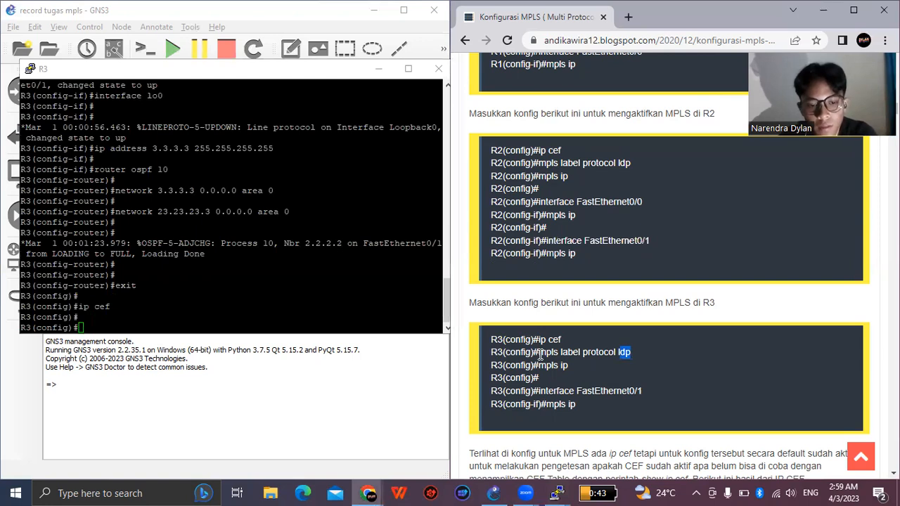
{"action": "left_click", "coordinate": [539, 354], "text": "shift"}
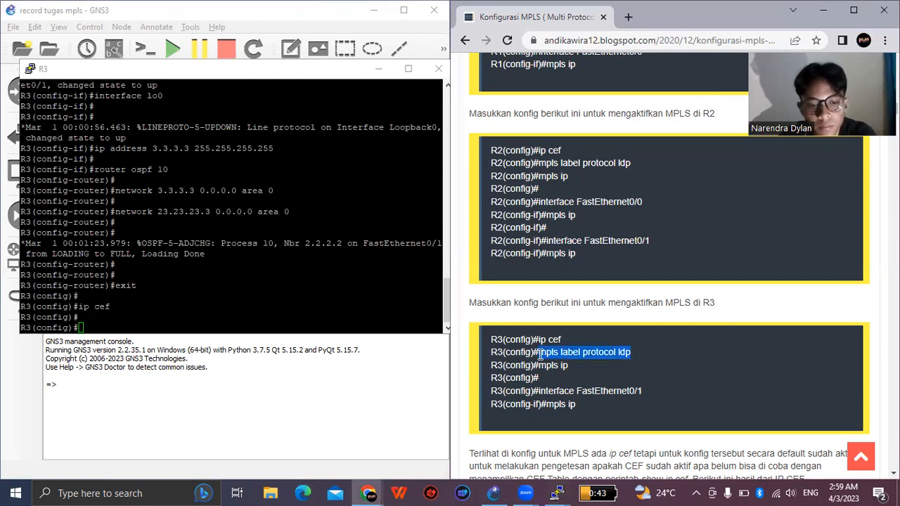
{"action": "left_click", "coordinate": [308, 327]}
{"action": "right_click", "coordinate": [307, 327]}
{"action": "key", "text": "Return"}
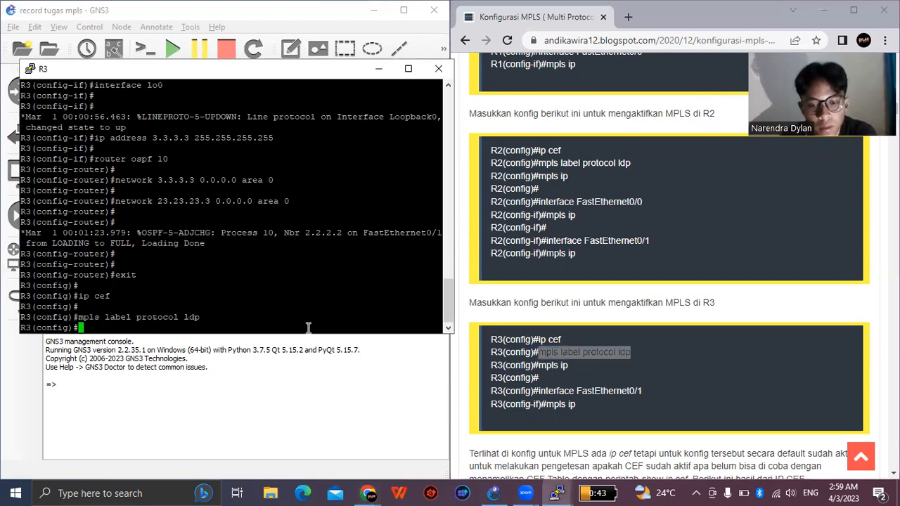
{"action": "key", "text": "Return"}
- Enable MPLS globally on R3 with "mpls ip"
{"action": "type", "text": "mpls ip"}
{"action": "key", "text": "Return"}
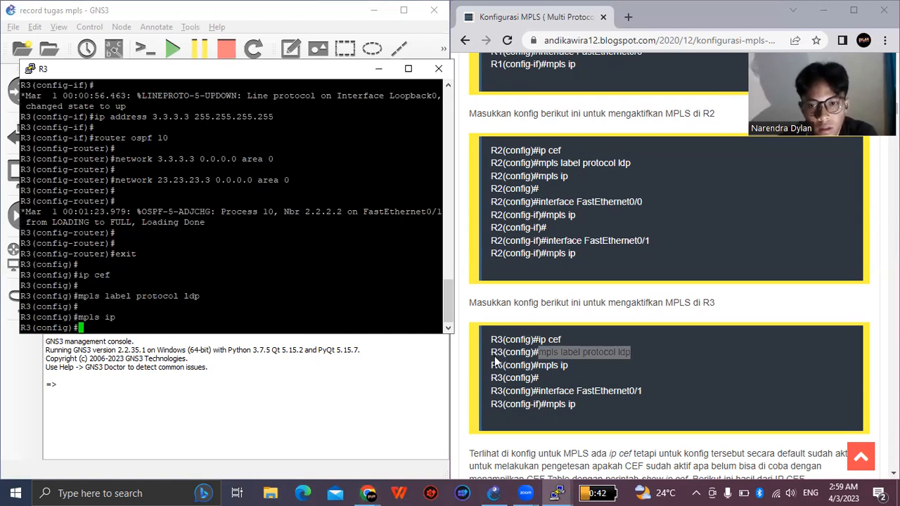
{"action": "key", "text": "Return"}
- Enter R3's FastEthernet0/1 configuration mode with the guide's "interface FastEthernet0/1" command
{"action": "left_click_drag", "start_coordinate": [642, 391], "coordinate": [539, 392]}
{"action": "key", "text": "ctrl+c"}
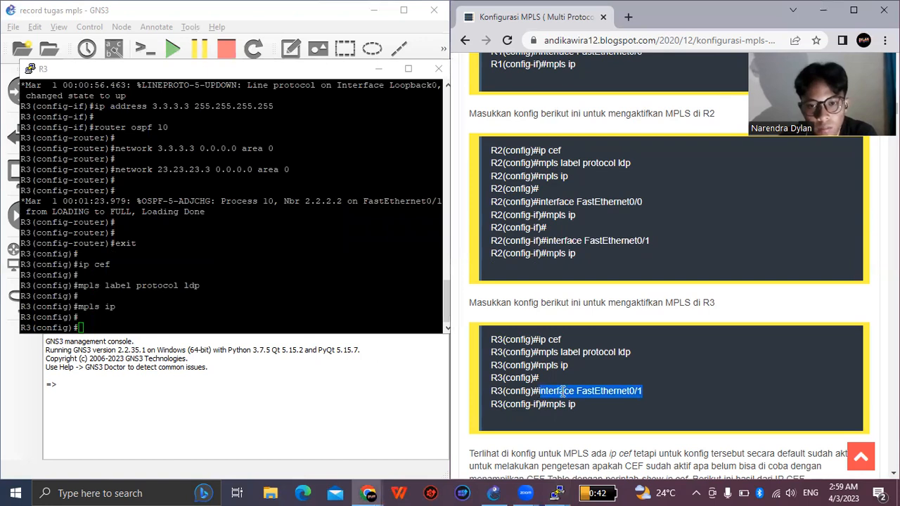
{"action": "right_click", "coordinate": [561, 392]}
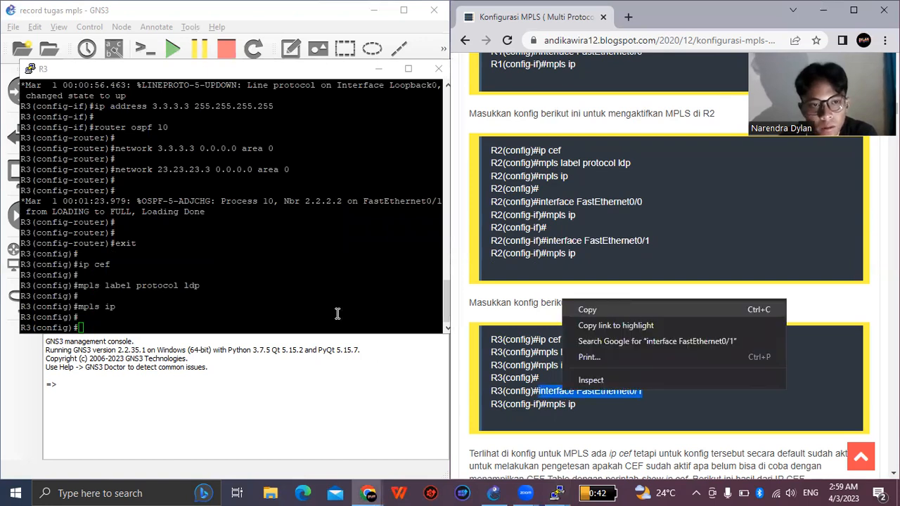
{"action": "left_click", "coordinate": [337, 313]}
{"action": "right_click", "coordinate": [338, 313]}
{"action": "key", "text": "Return"}
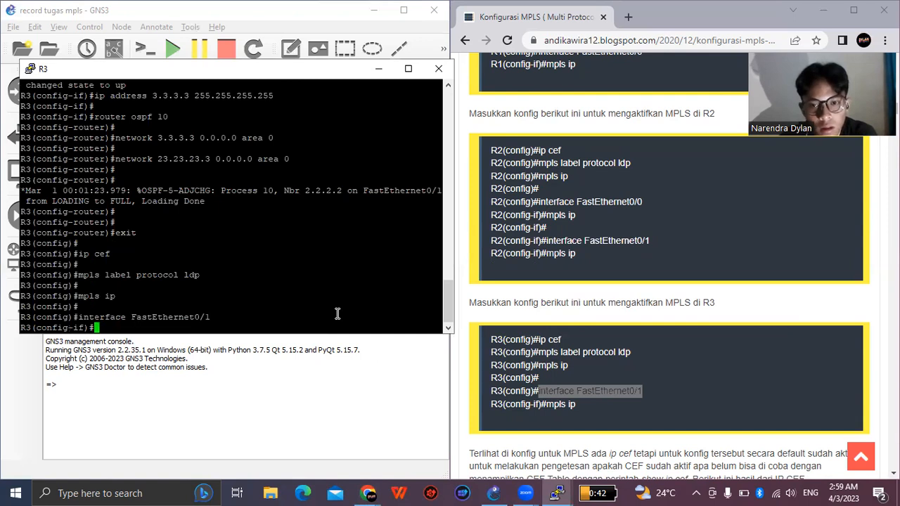
{"action": "key", "text": "Return"}
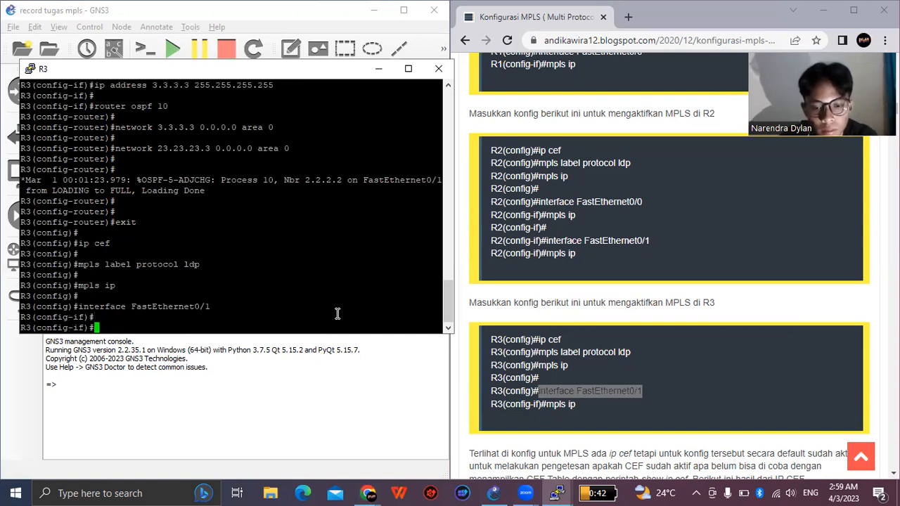
- Enable MPLS on R3's FastEthernet0/1 interface with "mpls ip"
{"action": "type", "text": "mpla ip"}
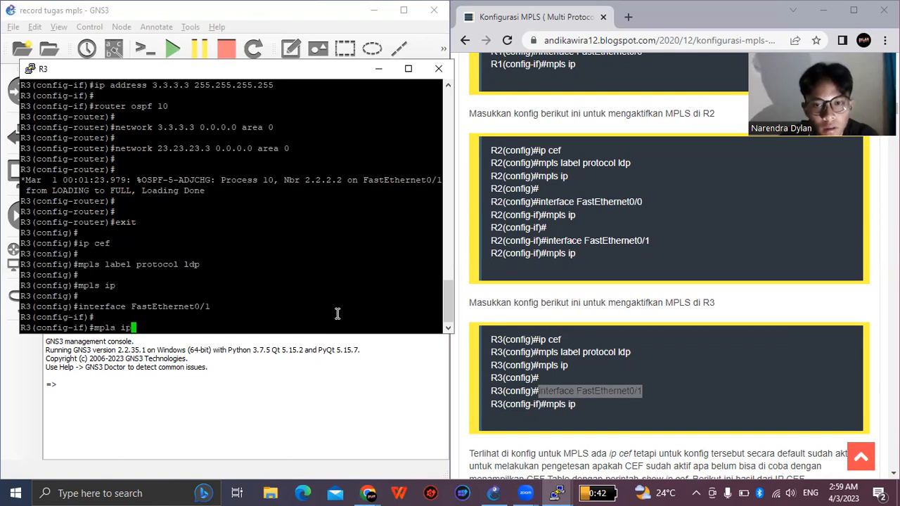
{"action": "key", "text": "Return"}
{"action": "key", "text": "Return"}
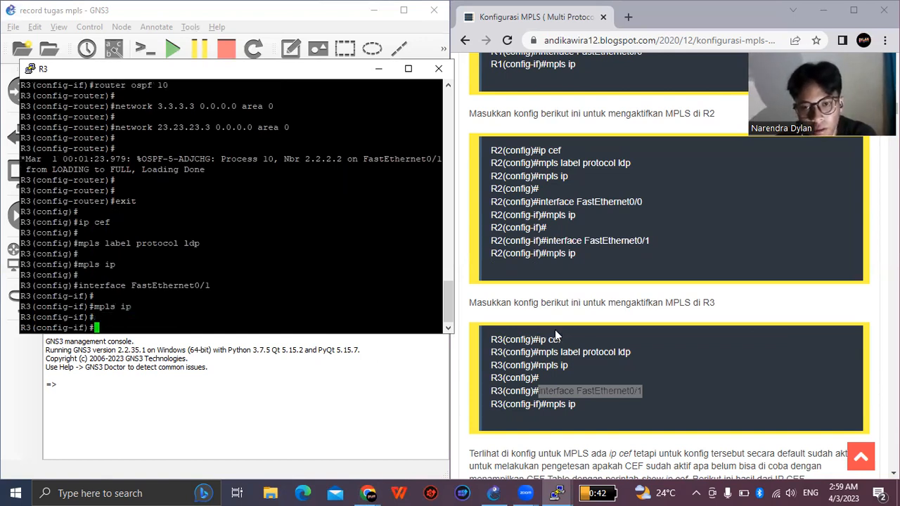
- Find the guide's CEF table check below the R3 configuration and copy its "show ip cef" command
{"action": "scroll", "coordinate": [554, 330], "scroll_direction": "down", "scroll_amount": 2}
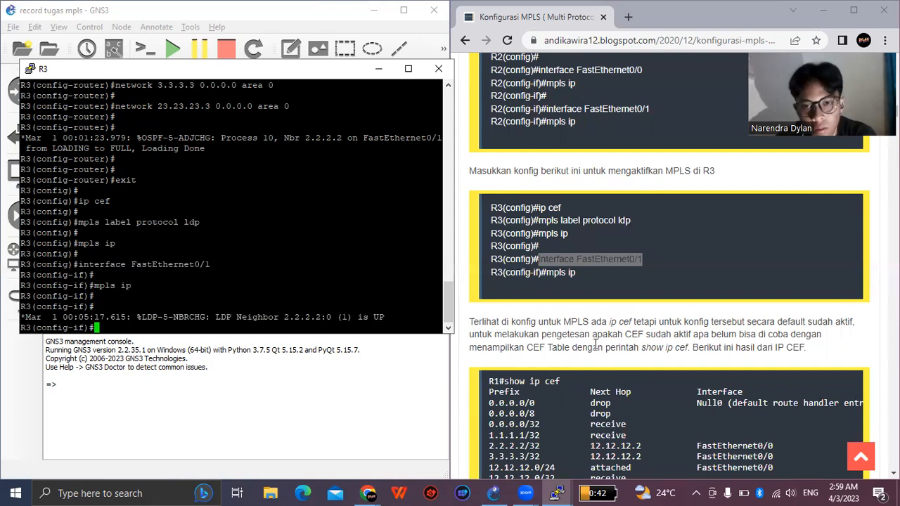
{"action": "scroll", "coordinate": [534, 302], "scroll_direction": "down", "scroll_amount": 1}
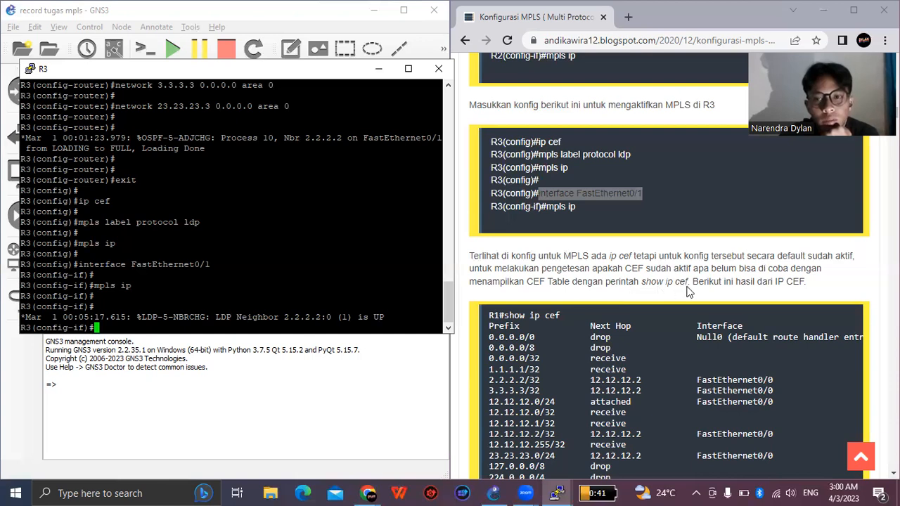
{"action": "left_click_drag", "start_coordinate": [560, 318], "coordinate": [509, 320]}
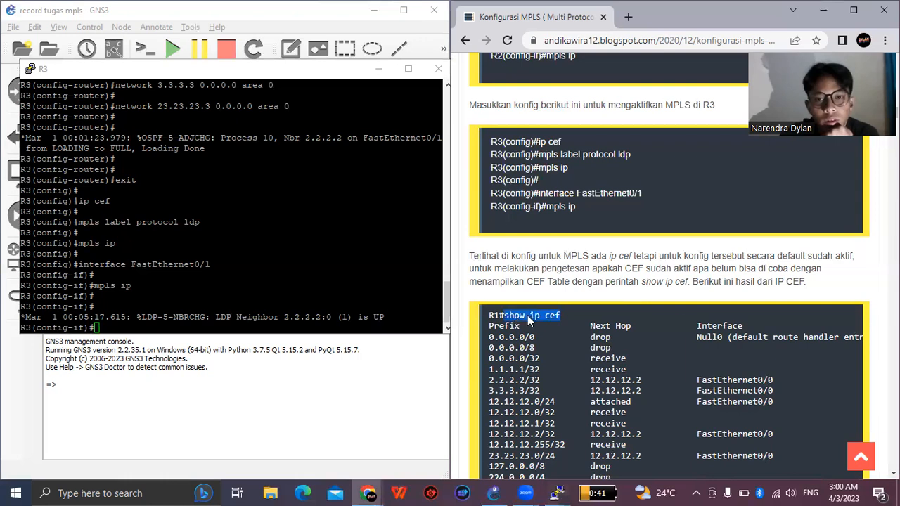
{"action": "right_click", "coordinate": [528, 320]}
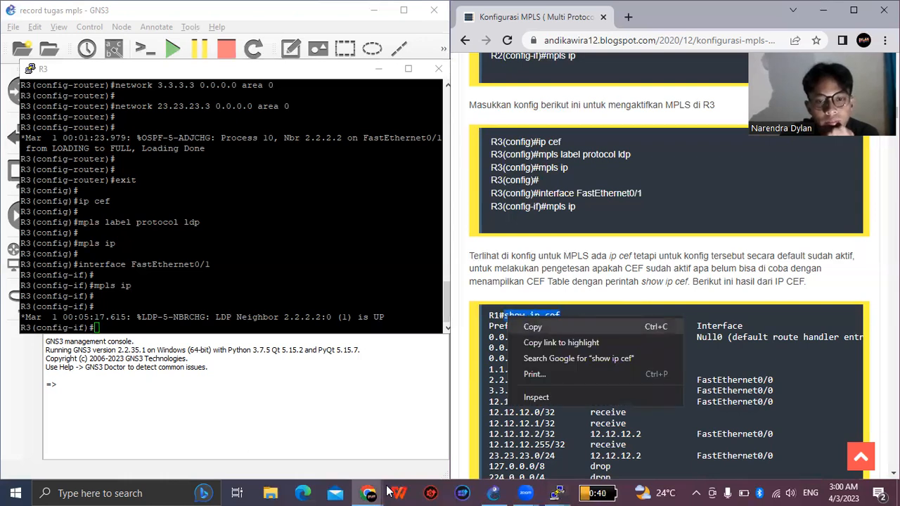
- Switch to the R1 console and leave interface and global configuration modes with "exit" to reach the privileged prompt
{"action": "left_click", "coordinate": [560, 490]}
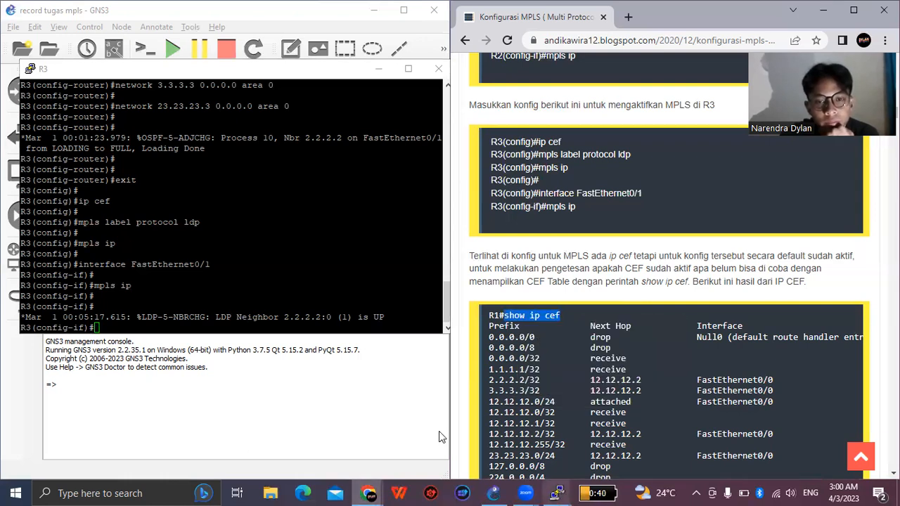
{"action": "left_click", "coordinate": [397, 409]}
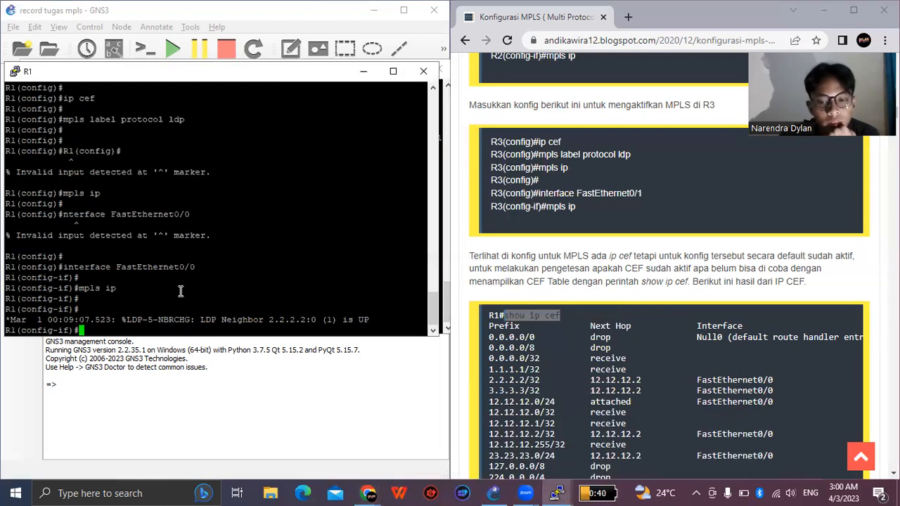
{"action": "key", "text": "Return"}
{"action": "key", "text": "Return"}
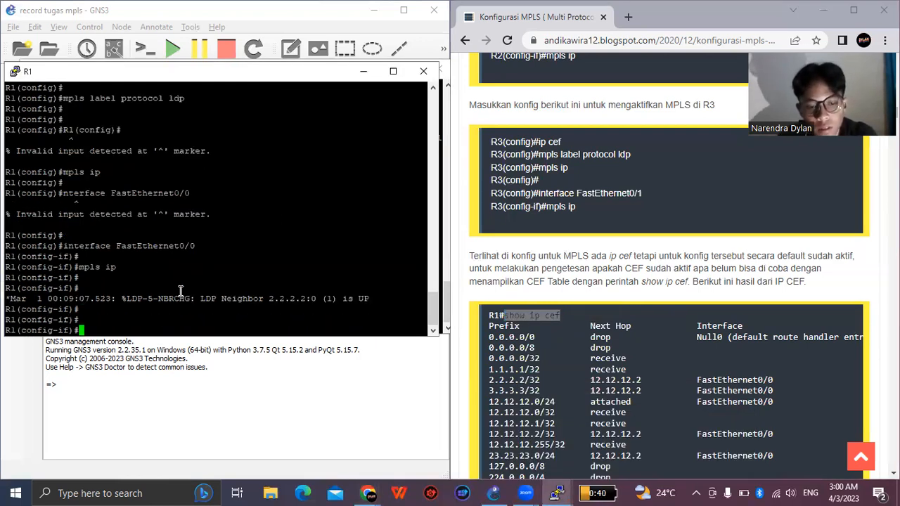
{"action": "type", "text": "exit"}
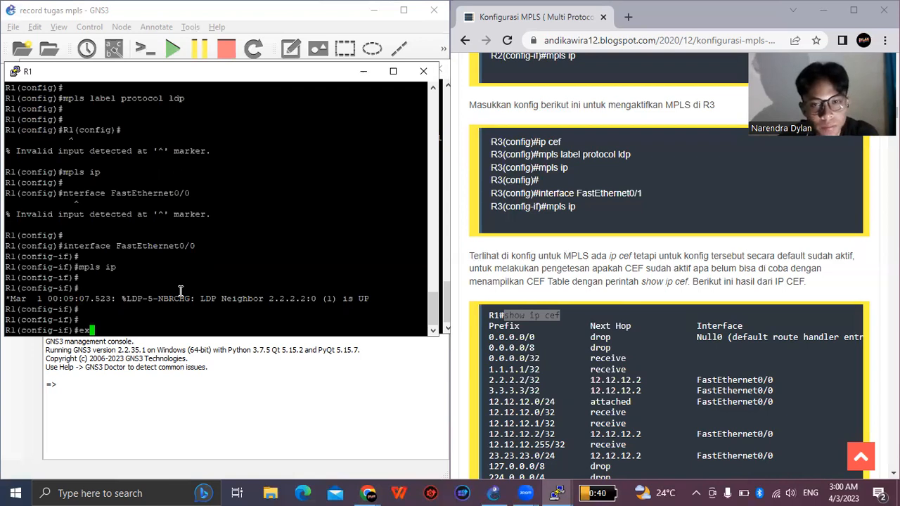
{"action": "key", "text": "Return"}
{"action": "key", "text": "Return"}
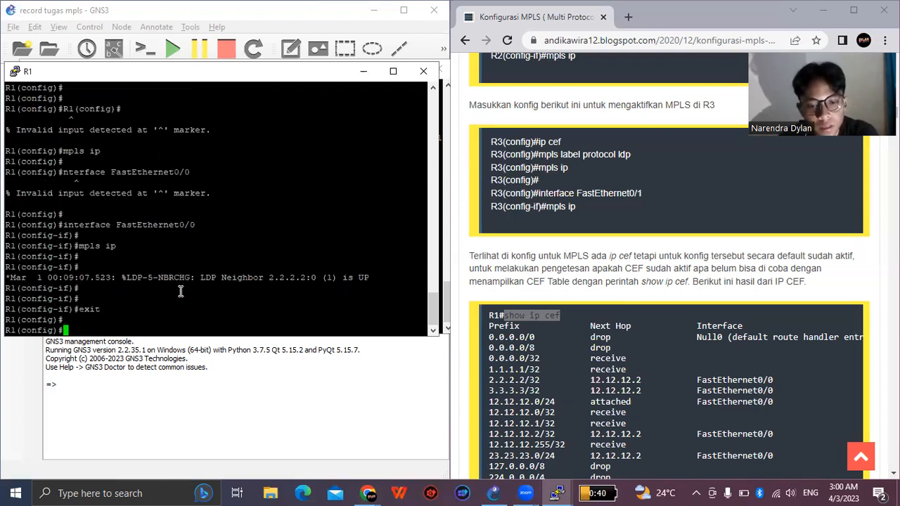
{"action": "type", "text": "exit"}
{"action": "key", "text": "Return"}
{"action": "key", "text": "Return"}
{"action": "key", "text": "Return"}
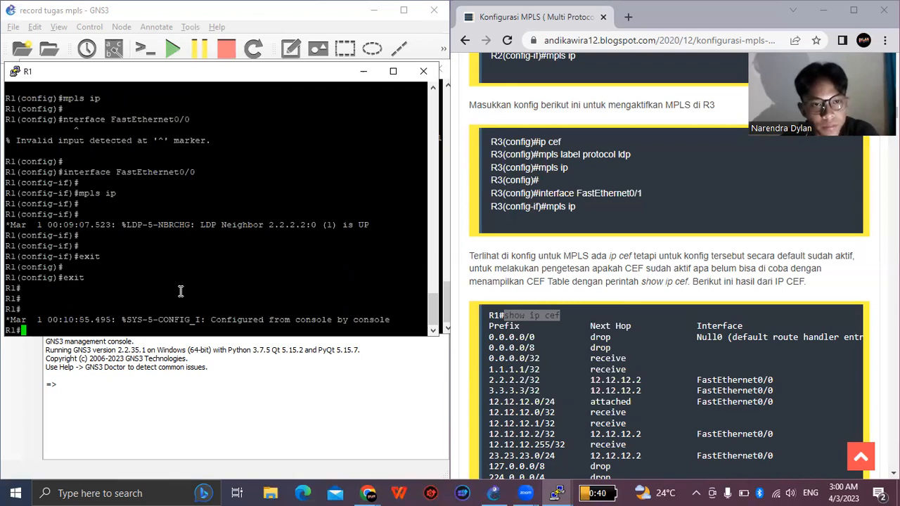
- Display R1's CEF table with "show ip cef"
{"action": "key", "text": "Return"}
{"action": "key", "text": "Return"}
{"action": "type", "text": "show ip cef"}
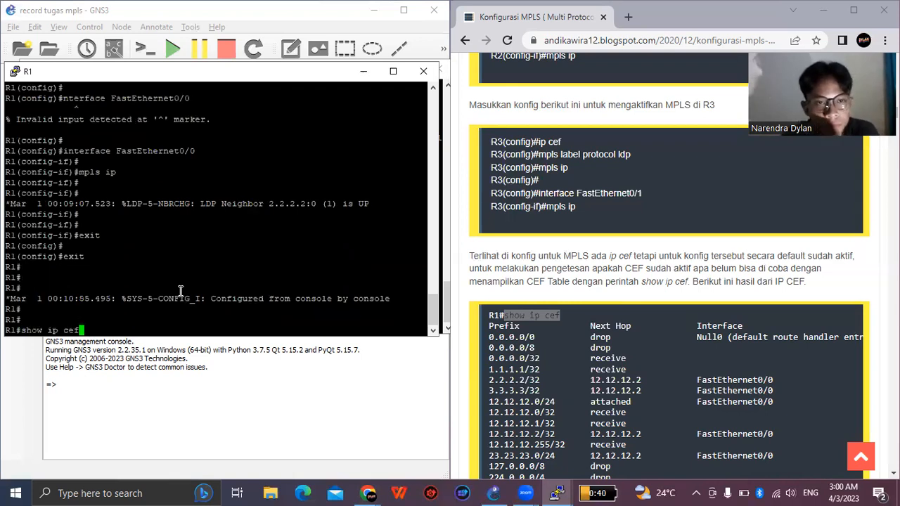
{"action": "key", "text": "Return"}
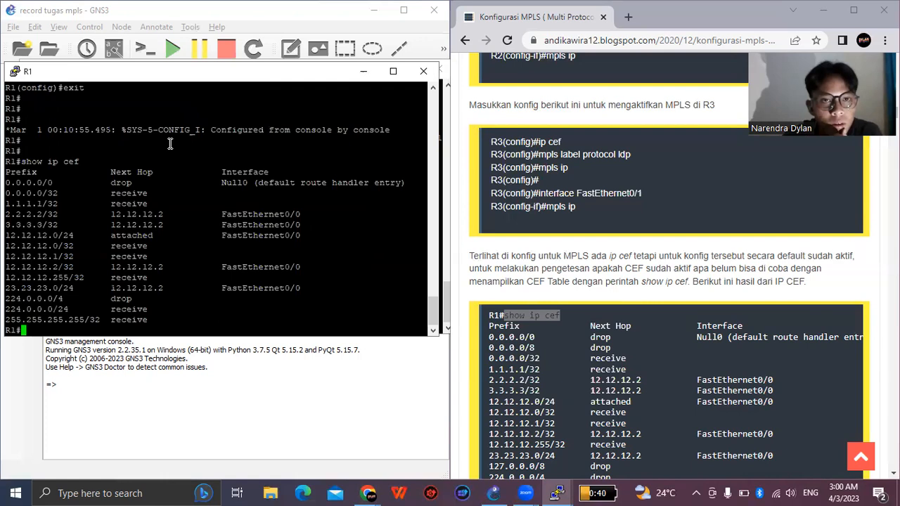
- Move the R1 console window slightly lower and minimize the R3 console behind it
{"action": "left_click_drag", "start_coordinate": [29, 77], "coordinate": [35, 118]}
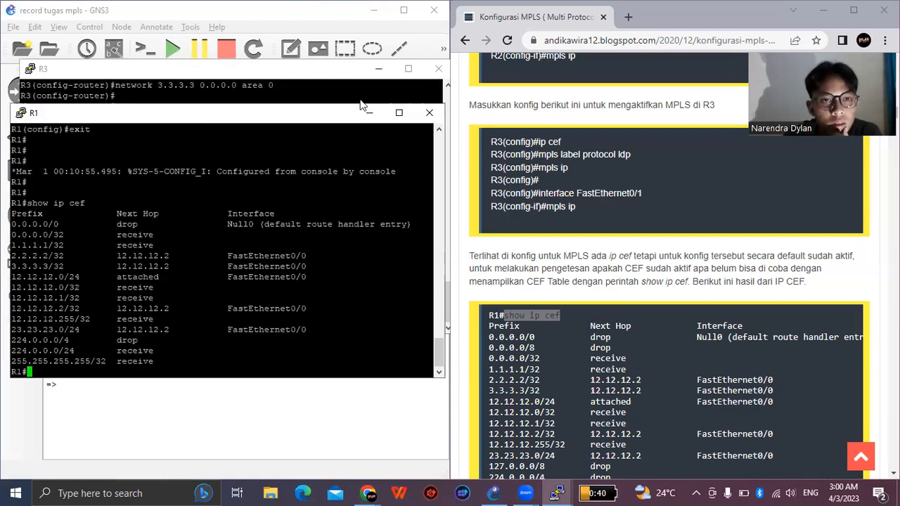
{"action": "left_click", "coordinate": [378, 69]}
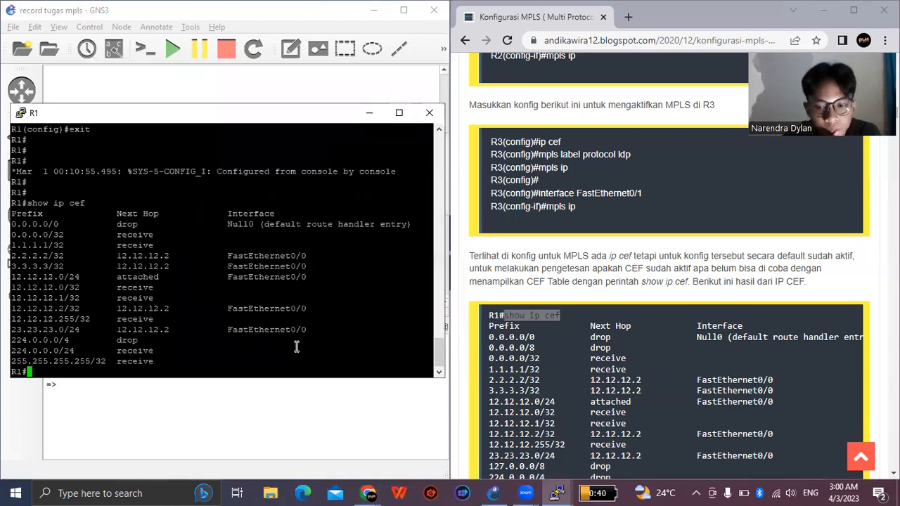
{"action": "key", "text": "Return"}
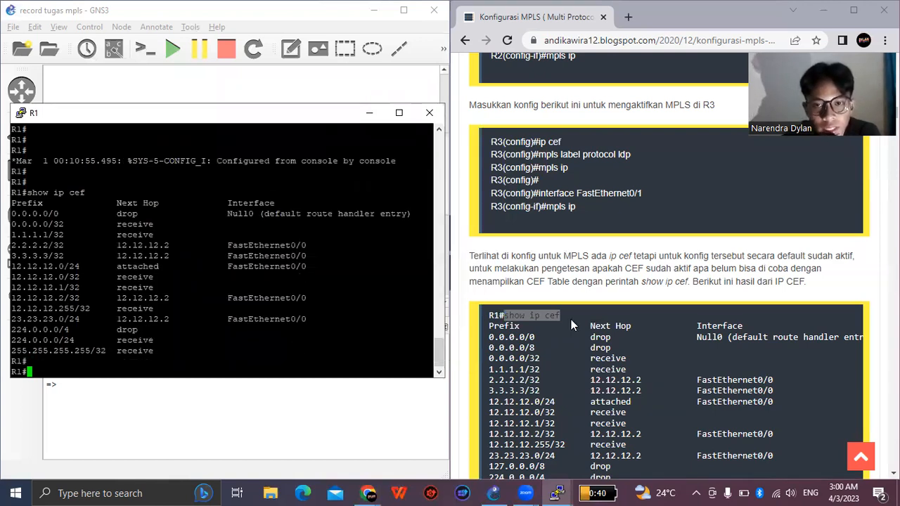
- Read on in the guide to the MPLS interface check for R2 and copy its "show mpls interfaces" command
{"action": "scroll", "coordinate": [635, 307], "scroll_direction": "down", "scroll_amount": 2}
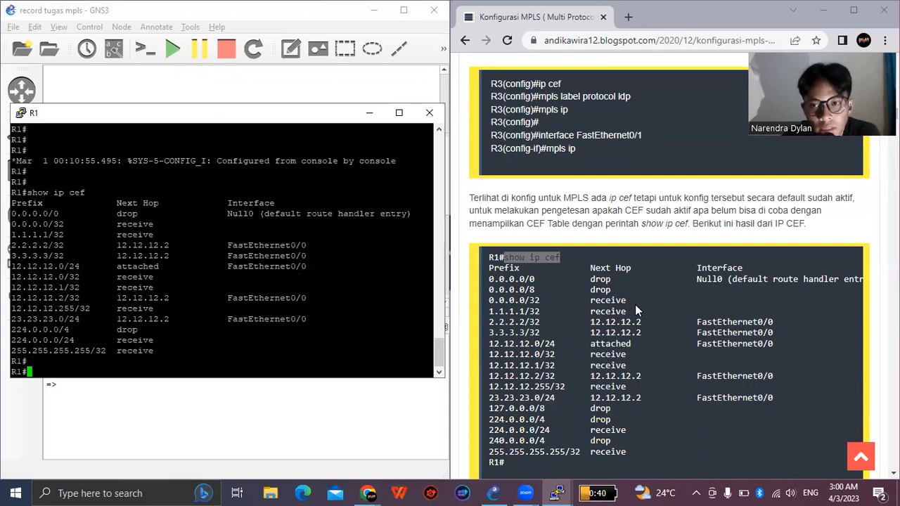
{"action": "scroll", "coordinate": [635, 307], "scroll_direction": "down", "scroll_amount": 4}
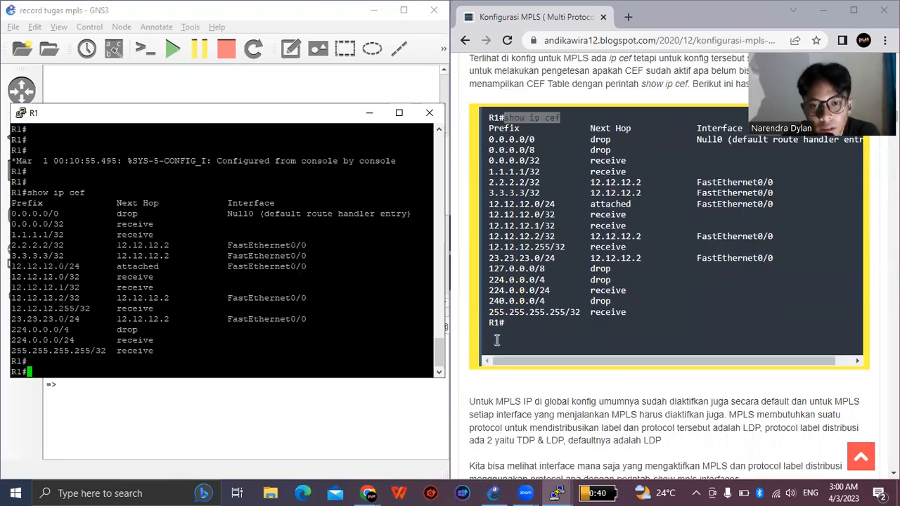
{"action": "scroll", "coordinate": [541, 330], "scroll_direction": "down", "scroll_amount": 2}
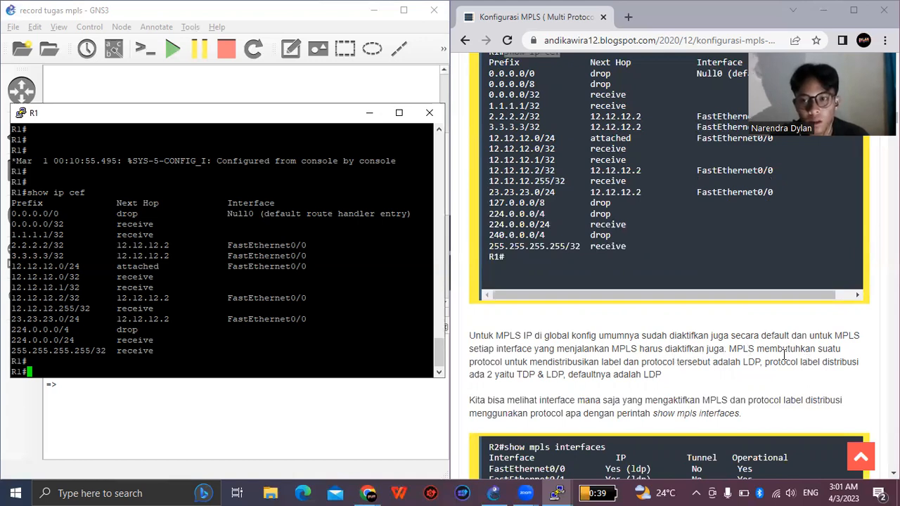
{"action": "scroll", "coordinate": [784, 355], "scroll_direction": "down", "scroll_amount": 1}
{"action": "scroll", "coordinate": [780, 295], "scroll_direction": "down", "scroll_amount": 1}
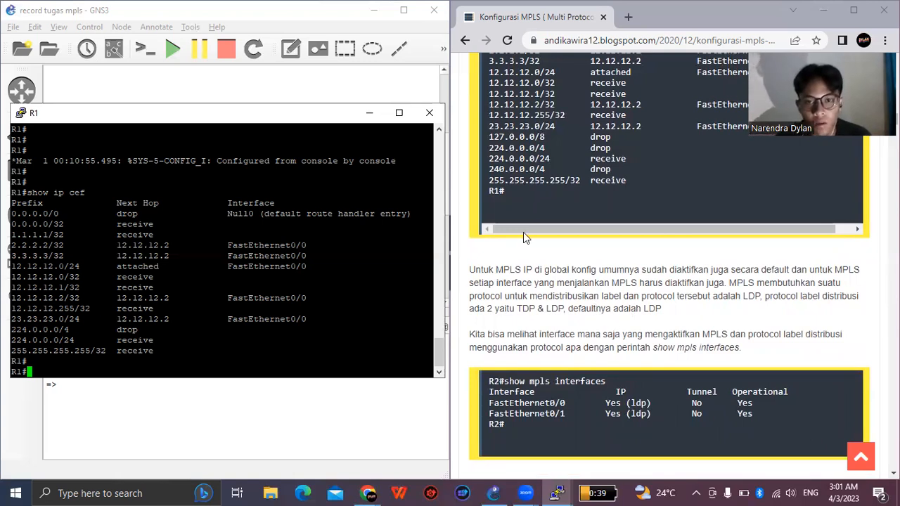
{"action": "scroll", "coordinate": [523, 237], "scroll_direction": "down", "scroll_amount": 2}
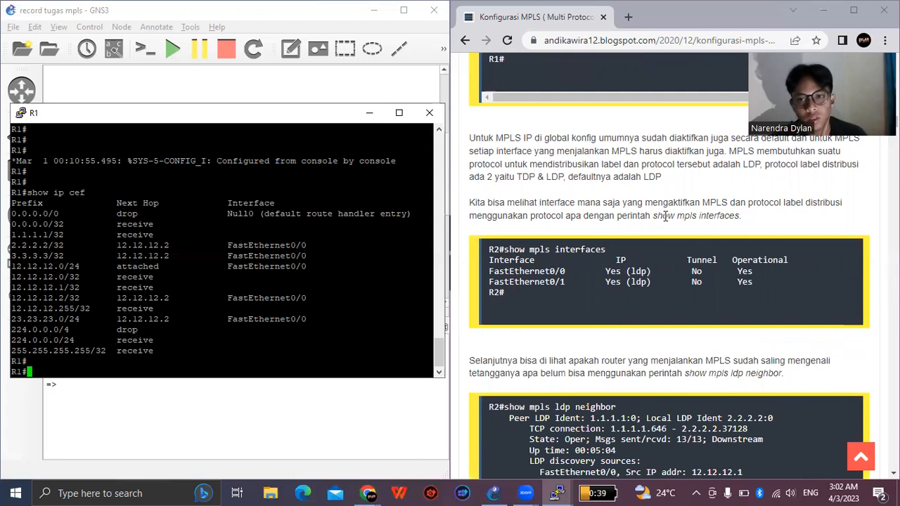
{"action": "left_click_drag", "start_coordinate": [606, 250], "coordinate": [504, 250]}
{"action": "right_click", "coordinate": [535, 257]}
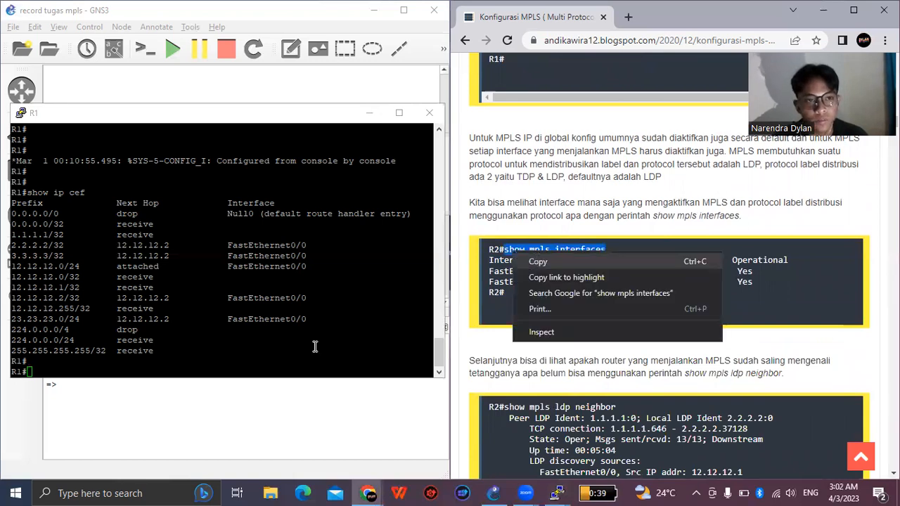
{"action": "left_click", "coordinate": [537, 261]}
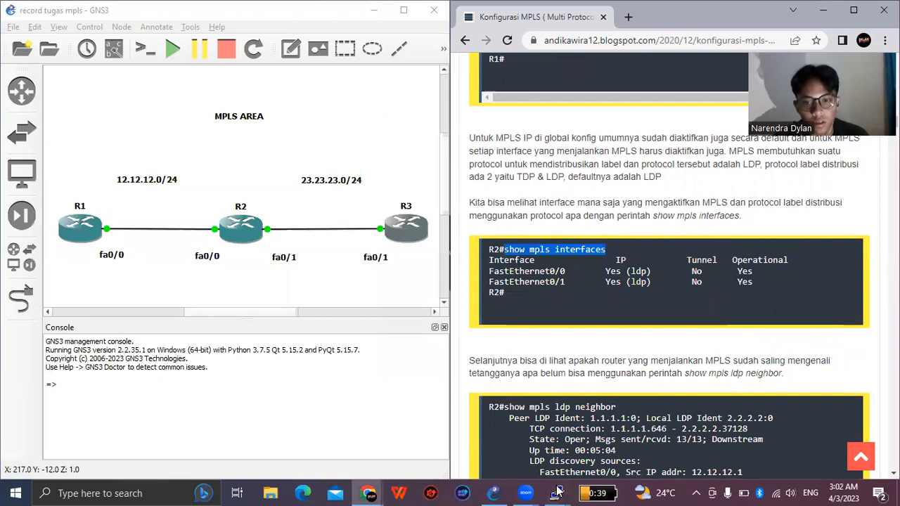
- Switch to the R2 console and leave interface and global configuration modes with "exit" to reach the privileged prompt
{"action": "mouse_move", "coordinate": [557, 492]}
{"action": "left_click", "coordinate": [560, 435]}
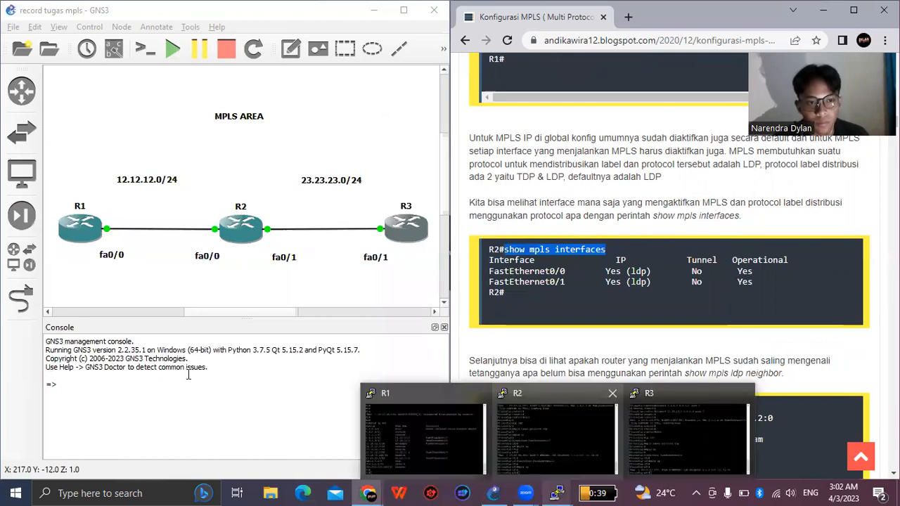
{"action": "type", "text": "exit"}
{"action": "key", "text": "Return"}
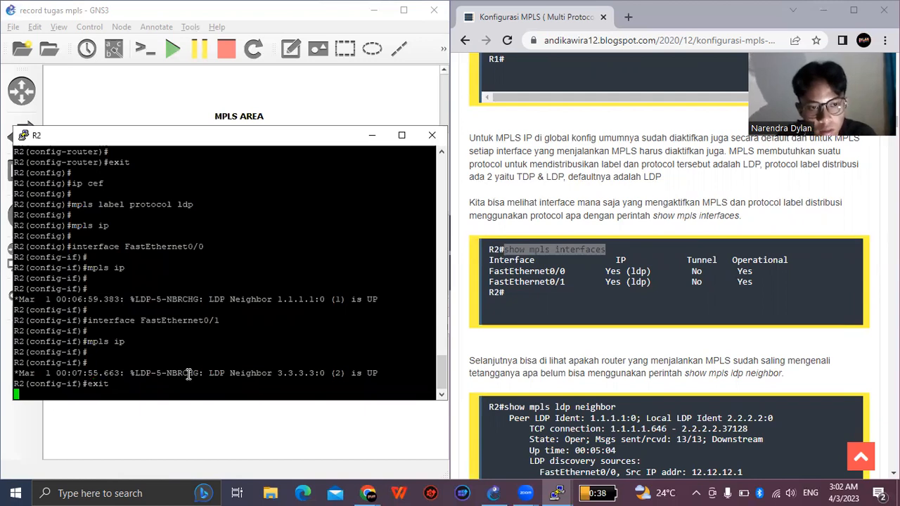
{"action": "key", "text": "Return"}
{"action": "type", "text": "ex"}
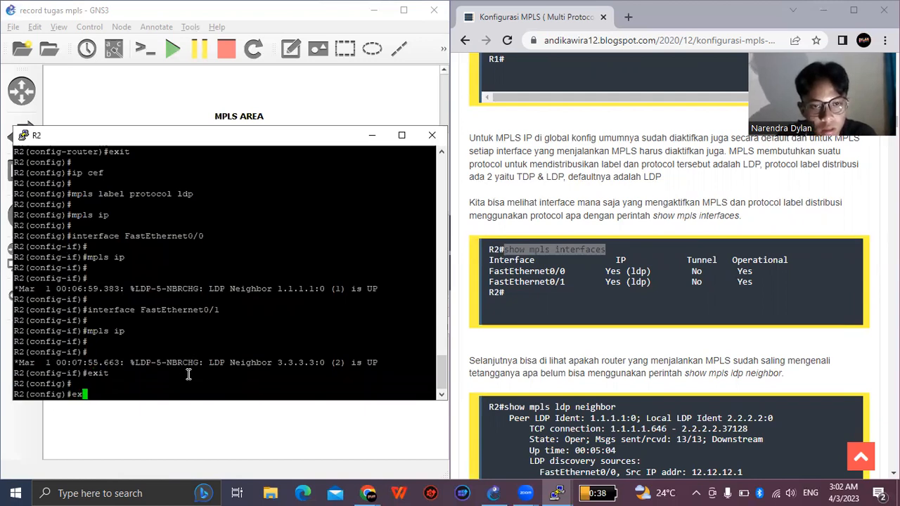
{"action": "type", "text": "it"}
{"action": "key", "text": "Return"}
{"action": "key", "text": "Return"}
- List the MPLS-enabled interfaces on R2 with the copied "show mpls interfaces" command
{"action": "right_click", "coordinate": [189, 374]}
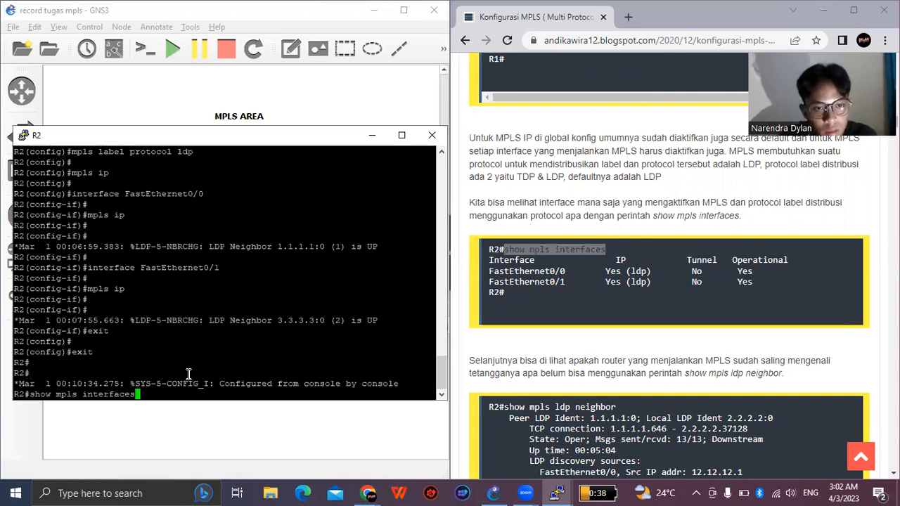
{"action": "key", "text": "Return"}
{"action": "key", "text": "Return"}
{"action": "key", "text": "Return"}
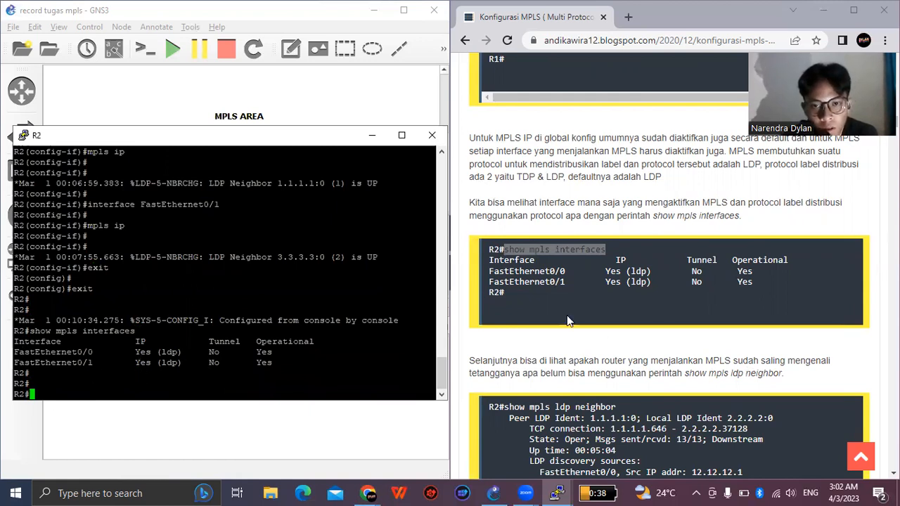
- Copy "show mpls ldp neighbor" from the guide and run it on R2 to display its LDP peers
{"action": "scroll", "coordinate": [566, 321], "scroll_direction": "down", "scroll_amount": 1}
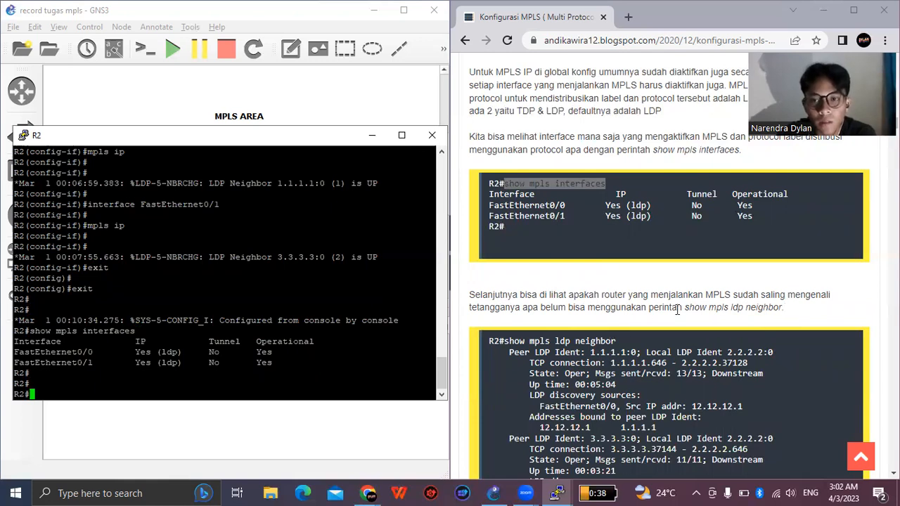
{"action": "scroll", "coordinate": [720, 309], "scroll_direction": "down", "scroll_amount": 1}
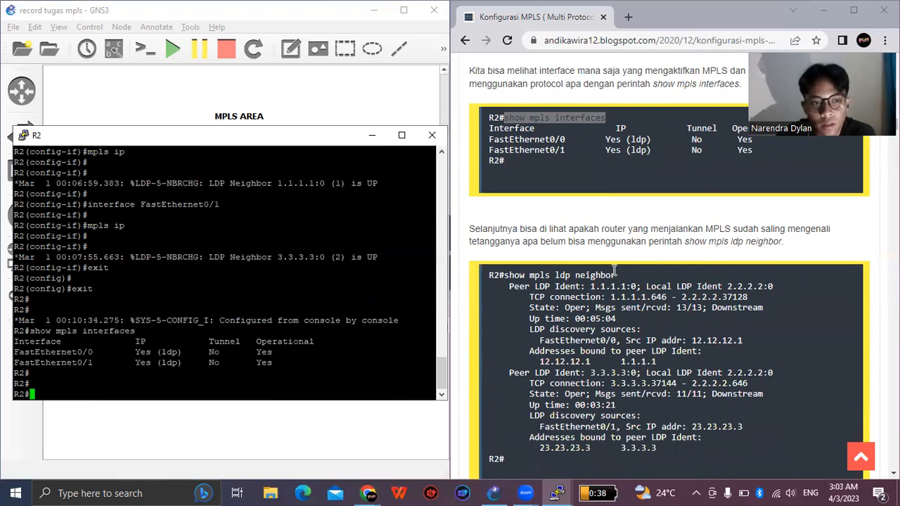
{"action": "left_click_drag", "start_coordinate": [617, 275], "coordinate": [505, 276]}
{"action": "right_click", "coordinate": [505, 276]}
{"action": "left_click", "coordinate": [541, 286]}
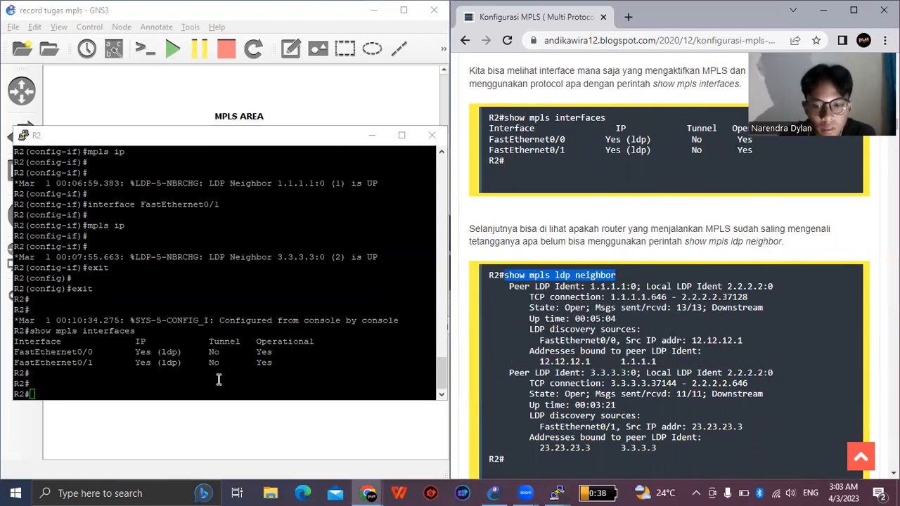
{"action": "right_click", "coordinate": [218, 379]}
{"action": "key", "text": "Return"}
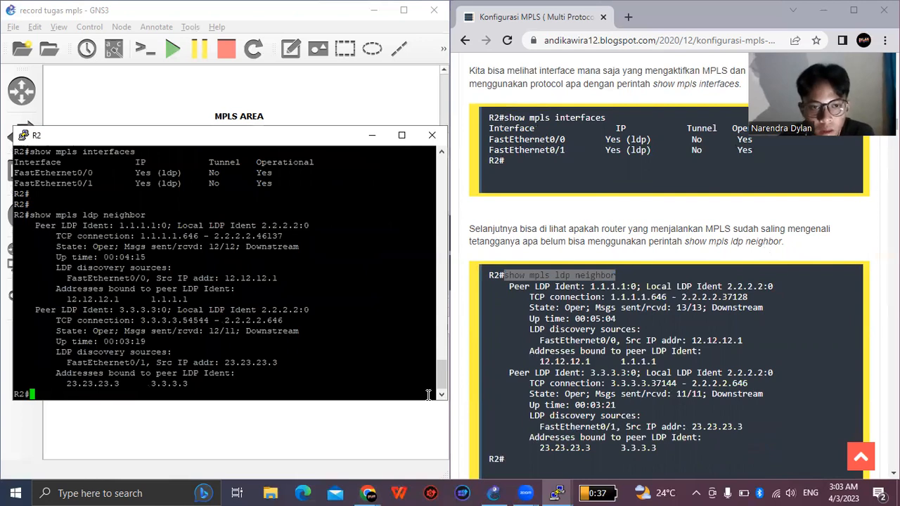
- Read on to the guide's LDP router ID section and try its "mpls ldp router-id loopback 0 ?" query at R2's privileged prompt
{"action": "scroll", "coordinate": [478, 394], "scroll_direction": "down", "scroll_amount": 2}
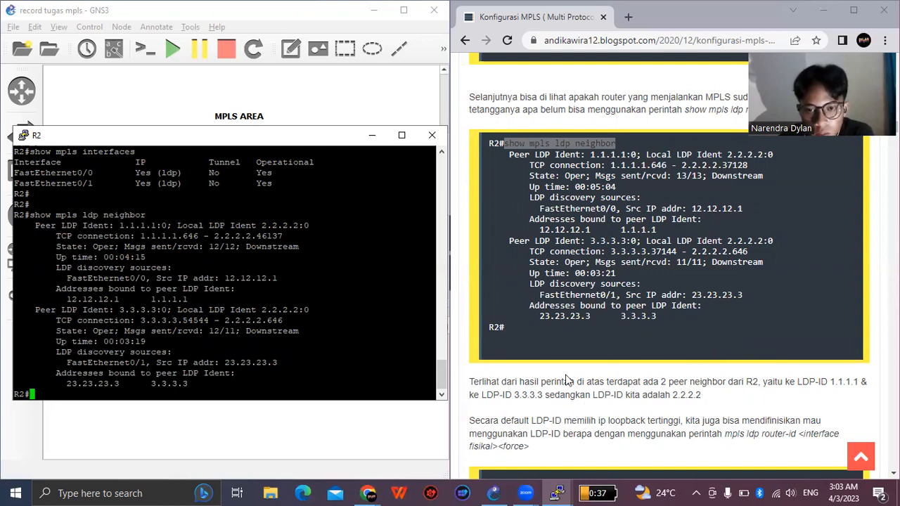
{"action": "scroll", "coordinate": [568, 415], "scroll_direction": "down", "scroll_amount": 1}
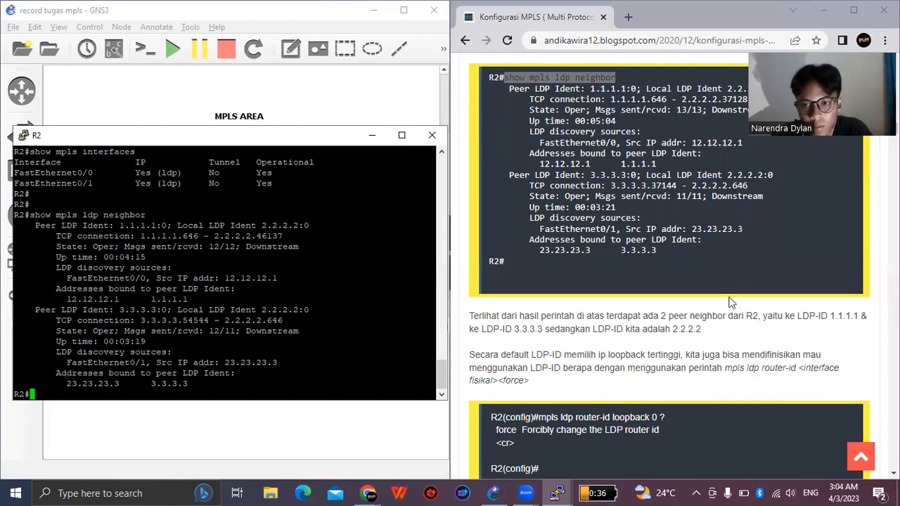
{"action": "scroll", "coordinate": [731, 303], "scroll_direction": "down", "scroll_amount": 1}
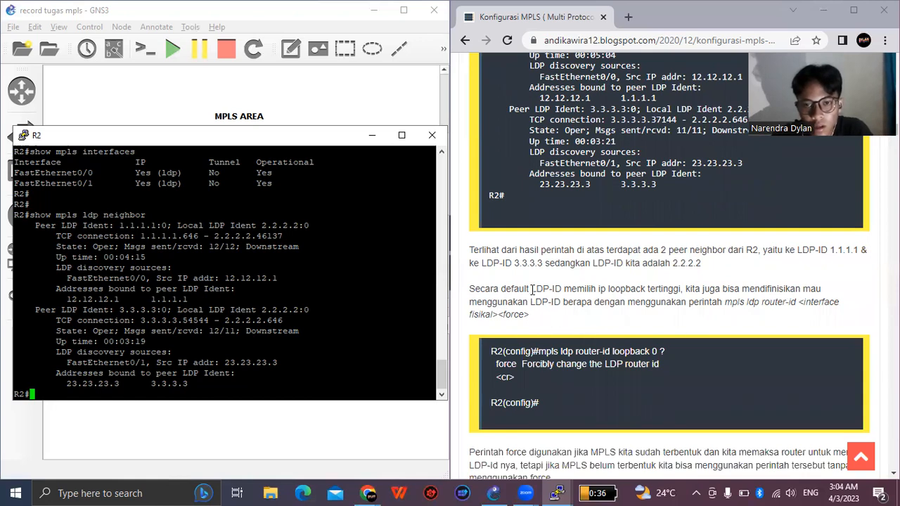
{"action": "scroll", "coordinate": [532, 288], "scroll_direction": "down", "scroll_amount": 1}
{"action": "left_click_drag", "start_coordinate": [538, 285], "coordinate": [665, 290]}
{"action": "right_click", "coordinate": [665, 290]}
{"action": "left_click", "coordinate": [224, 374]}
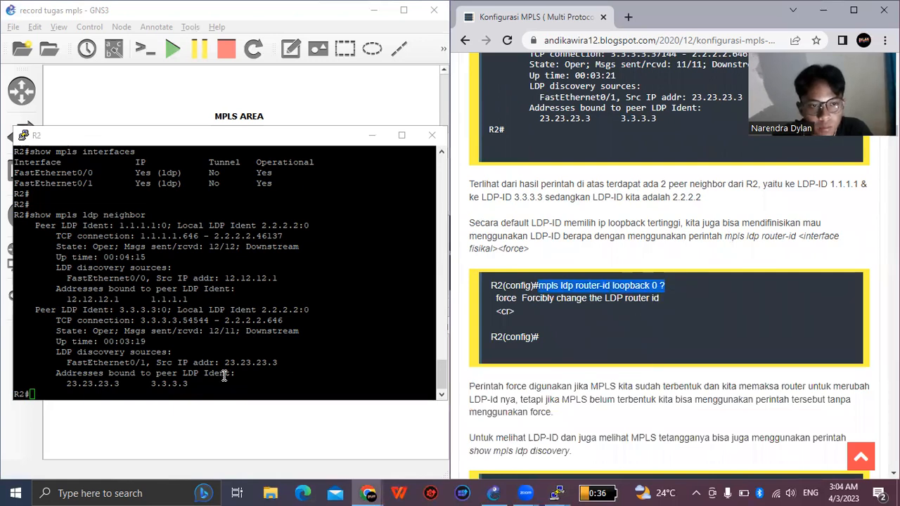
{"action": "right_click", "coordinate": [224, 374]}
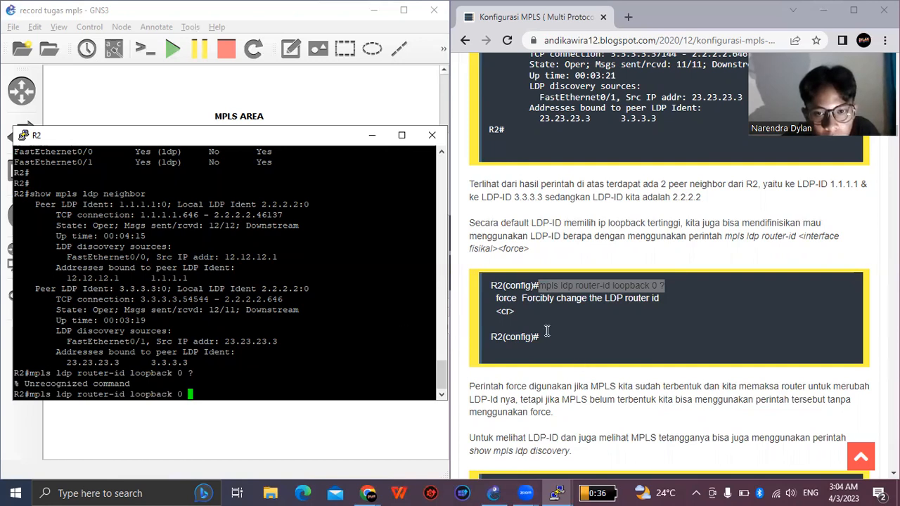
- Read on in the guide to the LDP discovery check and copy its "show mpls ldp discovery" command
{"action": "scroll", "coordinate": [537, 331], "scroll_direction": "down", "scroll_amount": 1}
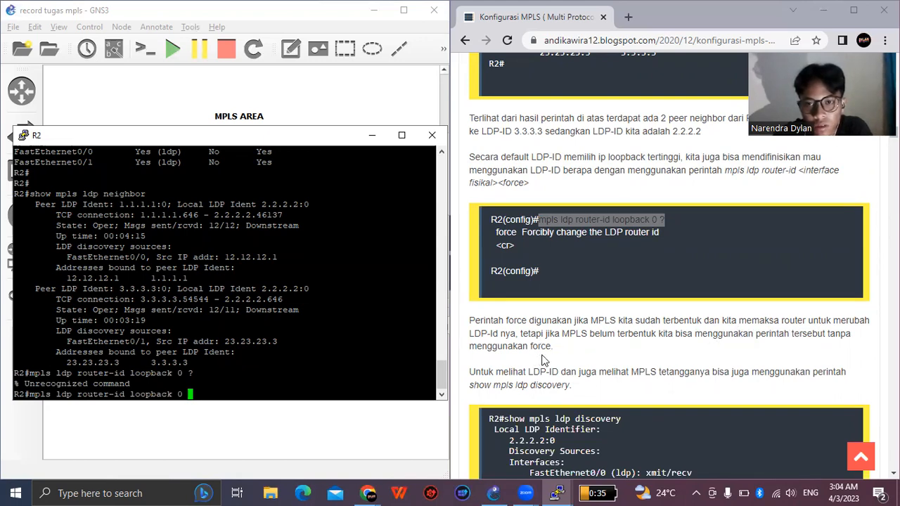
{"action": "scroll", "coordinate": [523, 316], "scroll_direction": "down", "scroll_amount": 1}
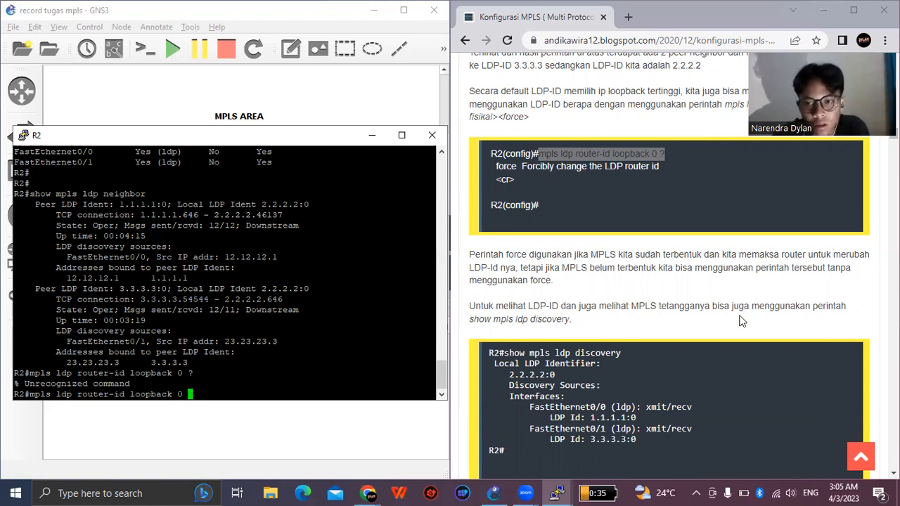
{"action": "scroll", "coordinate": [534, 275], "scroll_direction": "down", "scroll_amount": 1}
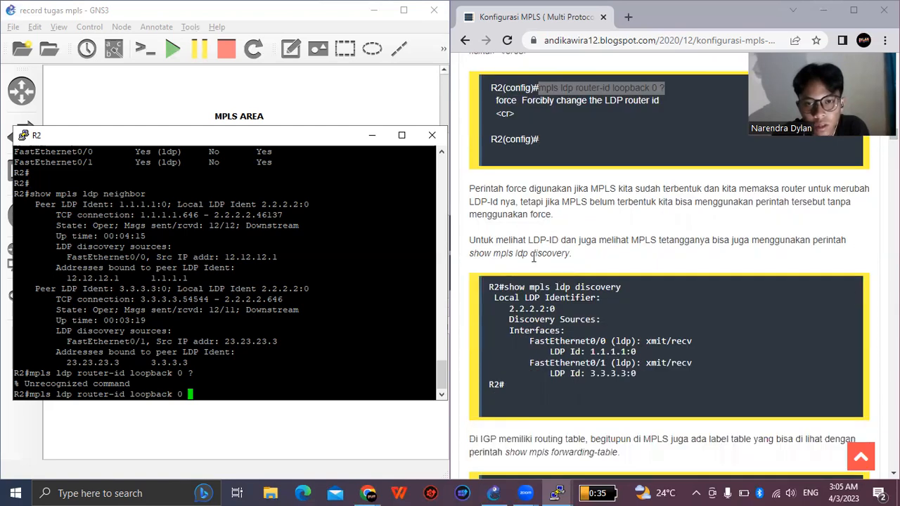
{"action": "left_click_drag", "start_coordinate": [506, 287], "coordinate": [555, 286]}
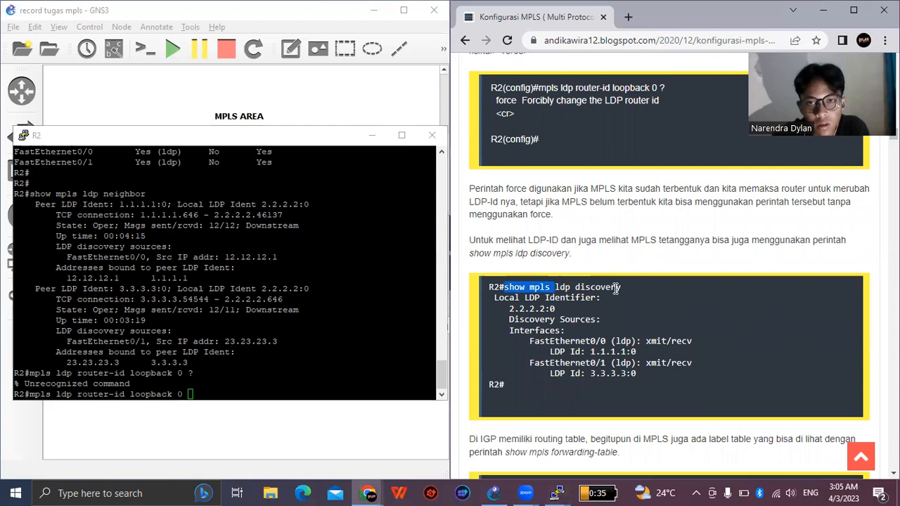
{"action": "left_click_drag", "start_coordinate": [616, 287], "coordinate": [646, 285]}
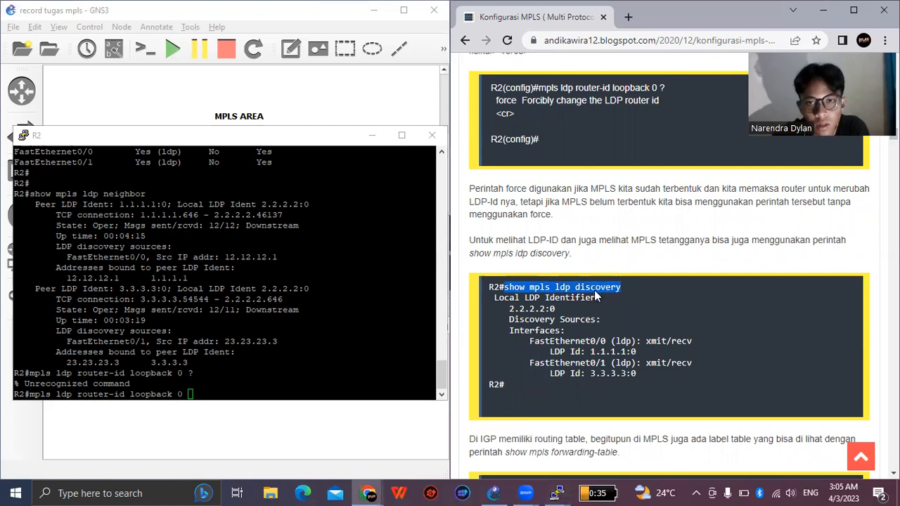
{"action": "right_click", "coordinate": [594, 290]}
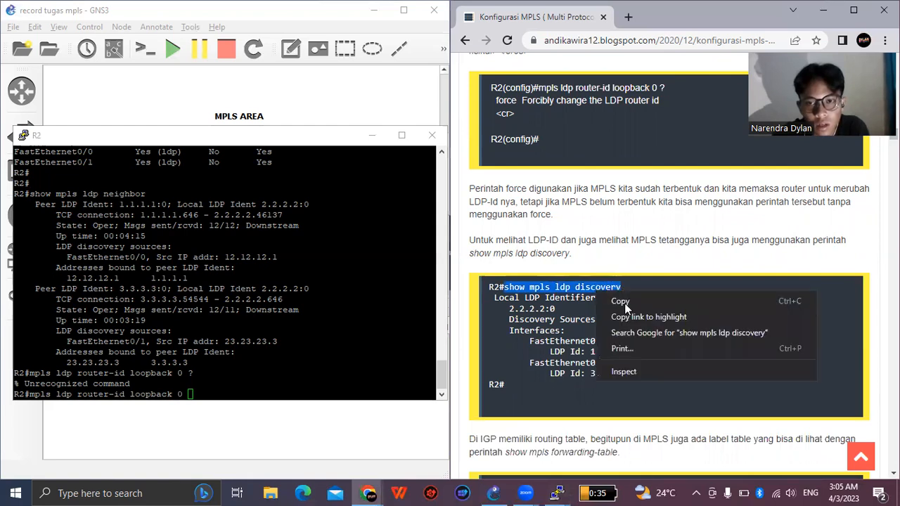
- Retry the "mpls ldp router-id loopback 0" option query on R2, submit the leftover command and get back to an empty prompt
{"action": "left_click", "coordinate": [265, 387]}
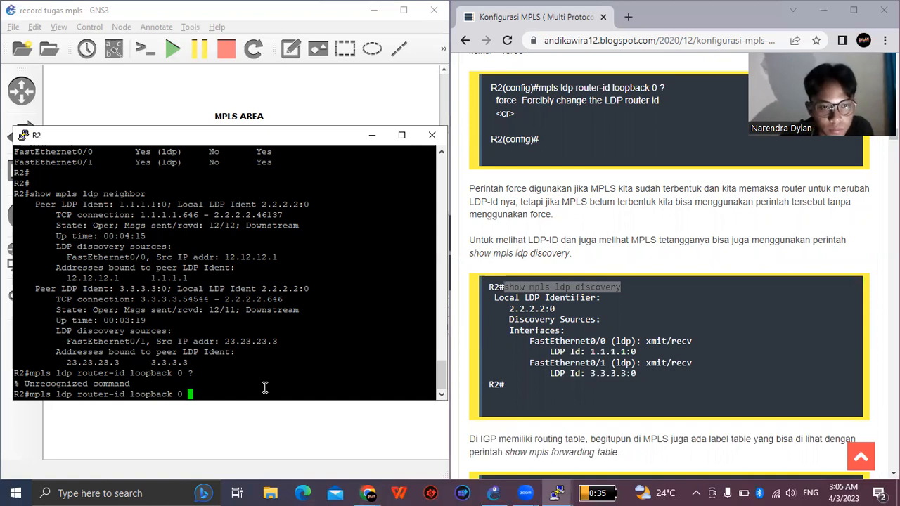
{"action": "type", "text": "?"}
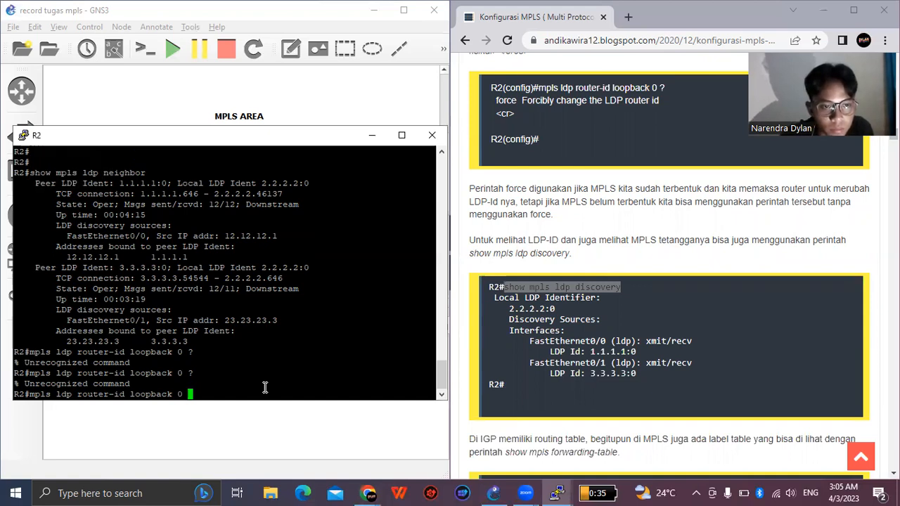
{"action": "key", "text": "Return"}
{"action": "key", "text": "Return"}
{"action": "key", "text": "Return"}
{"action": "key", "text": "Return"}
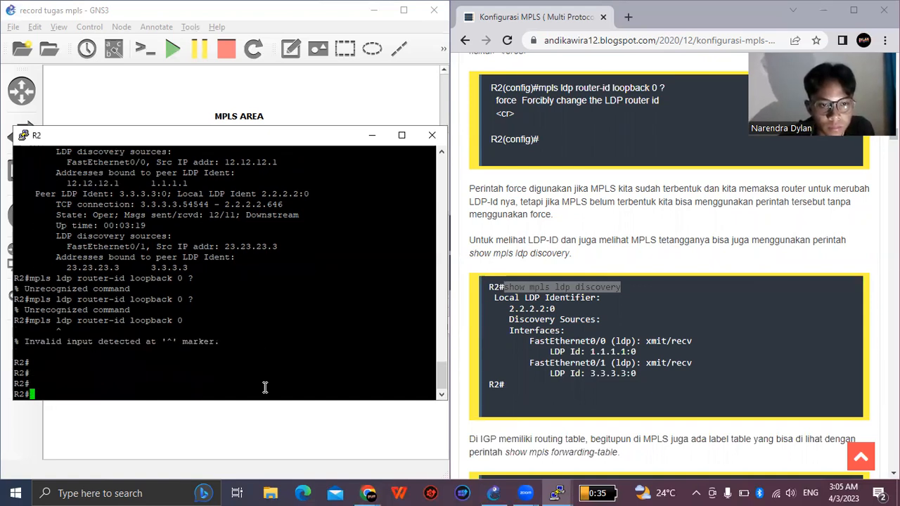
- Display R2's LDP identifier and discovery sources with "show mpls ldp discovery"
{"action": "right_click", "coordinate": [265, 388]}
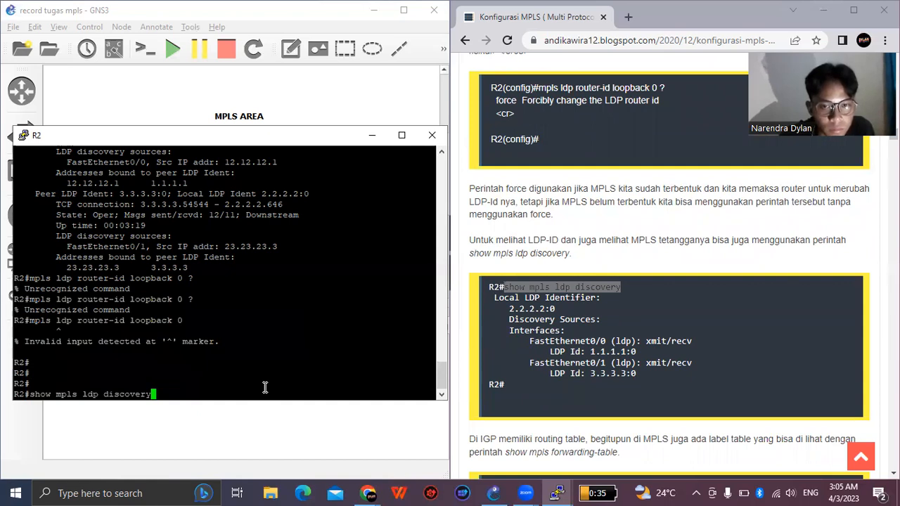
{"action": "key", "text": "Return"}
{"action": "key", "text": "Return"}
{"action": "key", "text": "Return"}
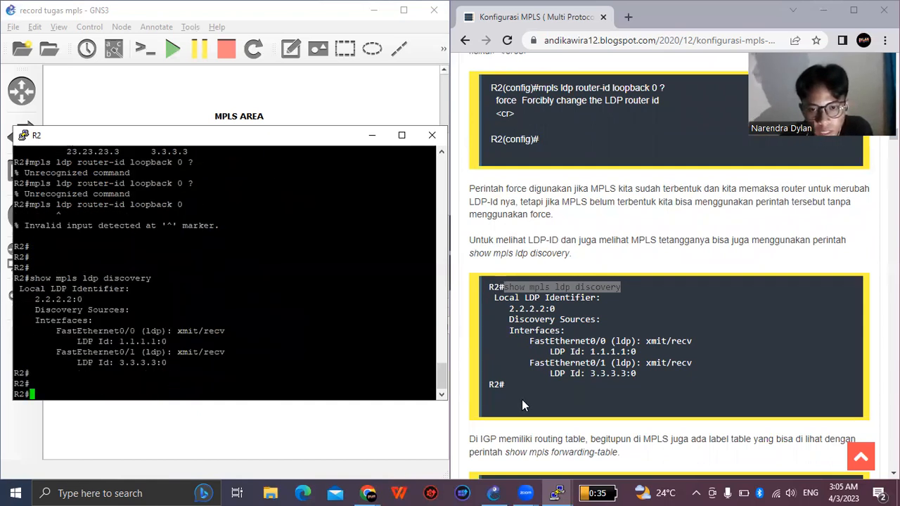
- Read on in the guide to the label table check for R1 and copy its "show mpls forwarding-table" command
{"action": "scroll", "coordinate": [522, 399], "scroll_direction": "down", "scroll_amount": 2}
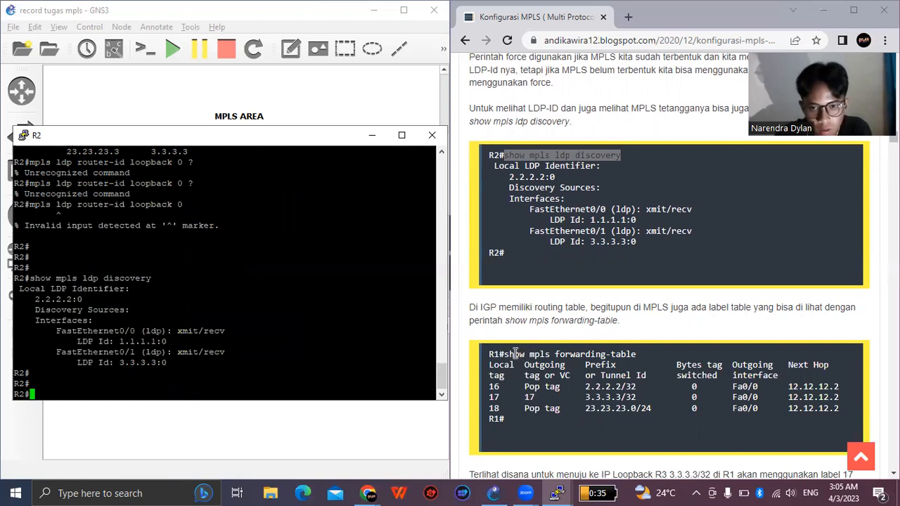
{"action": "left_click_drag", "start_coordinate": [504, 354], "coordinate": [637, 355]}
{"action": "key", "text": "ctrl+c"}
{"action": "right_click", "coordinate": [622, 355]}
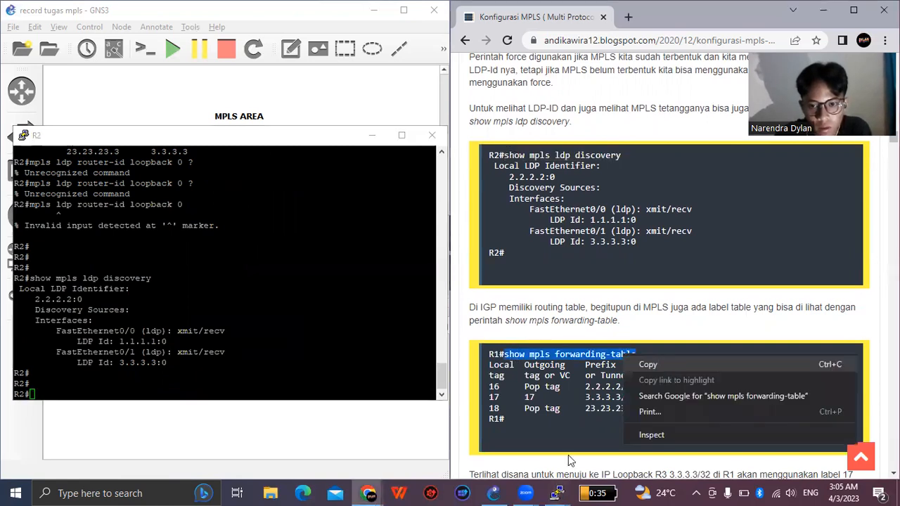
- Bring up the R1 console, move its window slightly lower and minimize the R2 console behind it
{"action": "left_click", "coordinate": [557, 489]}
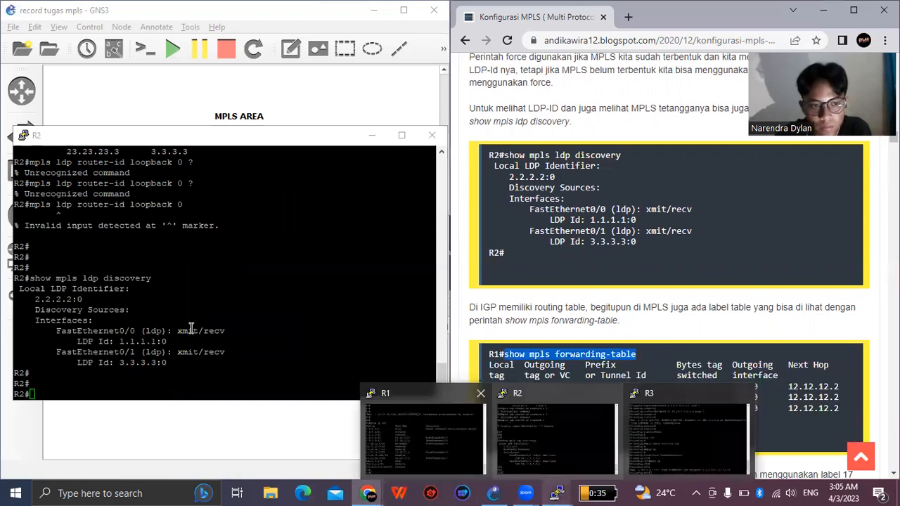
{"action": "left_click", "coordinate": [422, 432]}
{"action": "left_click_drag", "start_coordinate": [306, 110], "coordinate": [312, 141]}
{"action": "left_click", "coordinate": [311, 158]}
{"action": "left_click", "coordinate": [372, 135]}
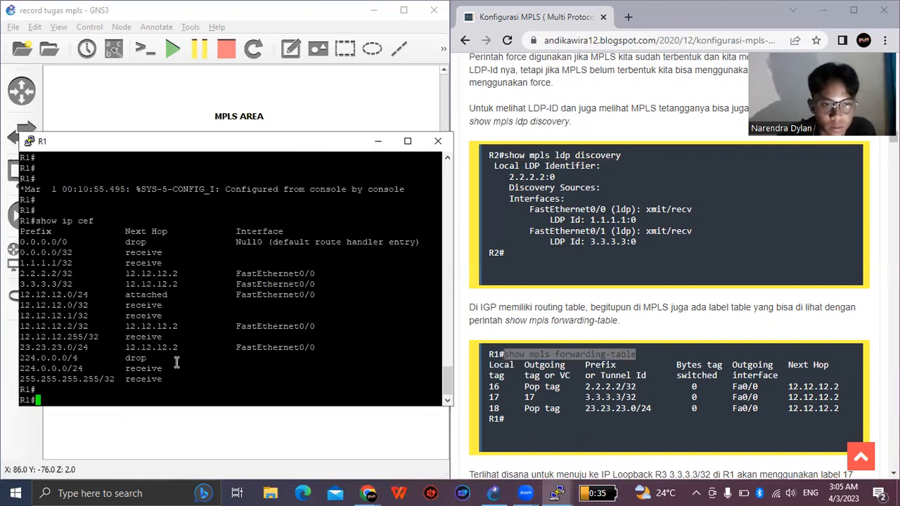
- Display R1's label table with "show mpls forwarding-table" and continue to the guide's explanation of it
{"action": "key", "text": "Return"}
{"action": "right_click", "coordinate": [176, 362]}
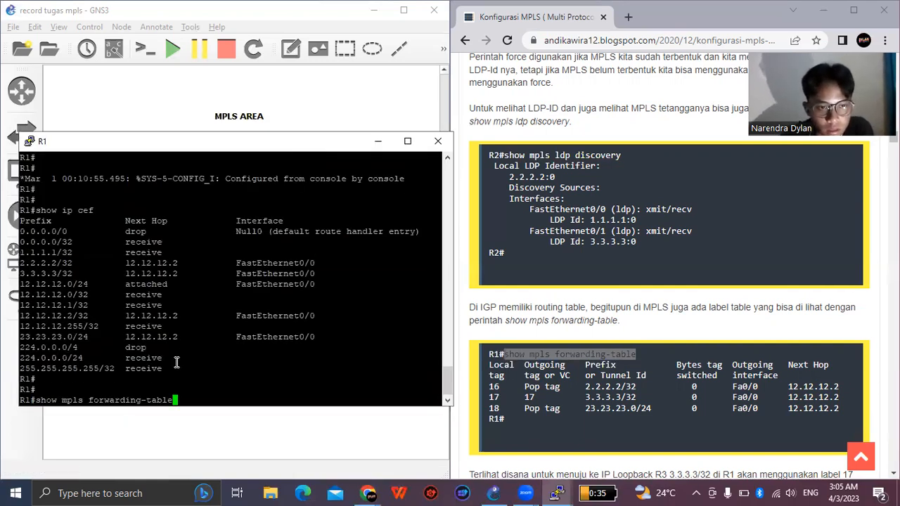
{"action": "key", "text": "Return"}
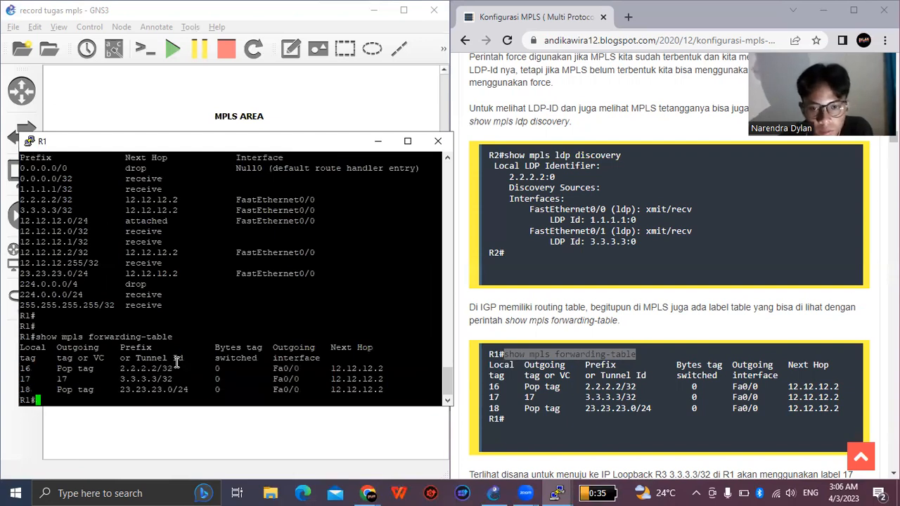
{"action": "key", "text": "Return"}
{"action": "key", "text": "Return"}
{"action": "key", "text": "Return"}
{"action": "scroll", "coordinate": [607, 394], "scroll_direction": "down", "scroll_amount": 2}
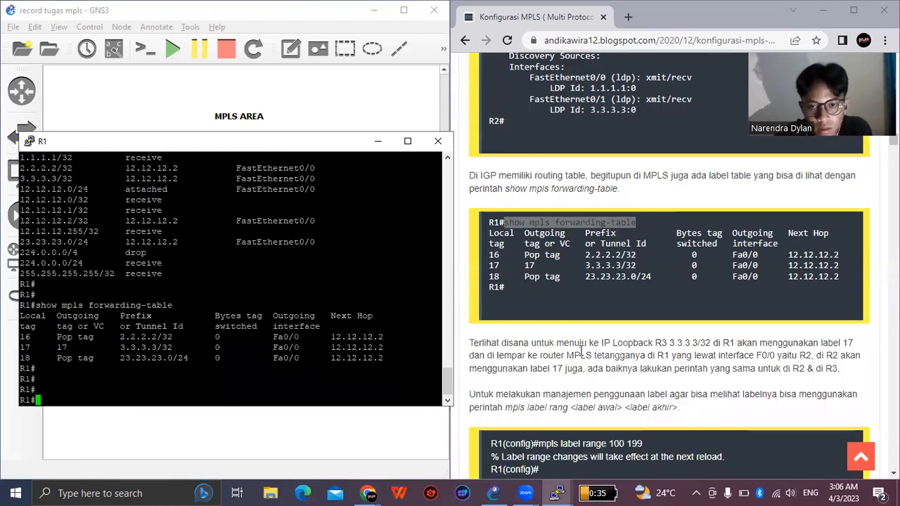
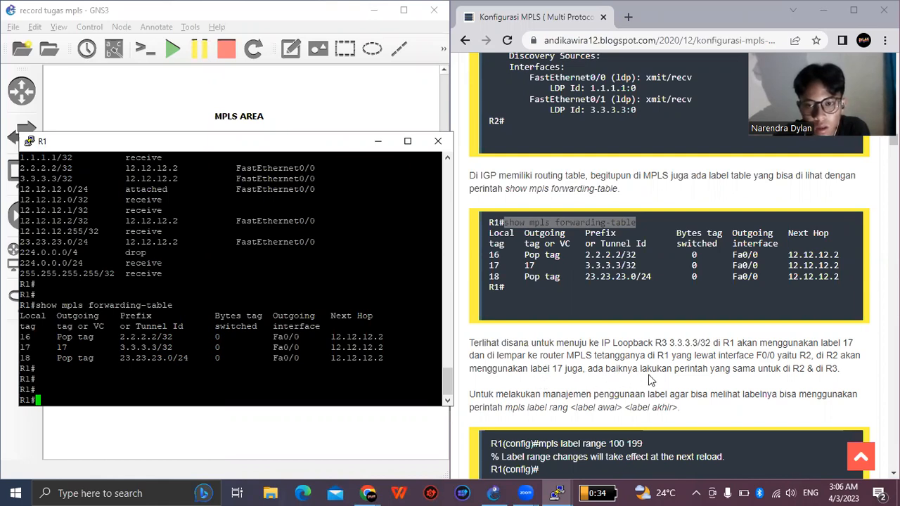
- Read on in the guide to the label range section and copy its "mpls label range 100 199" command
{"action": "scroll", "coordinate": [724, 302], "scroll_direction": "down", "scroll_amount": 1}
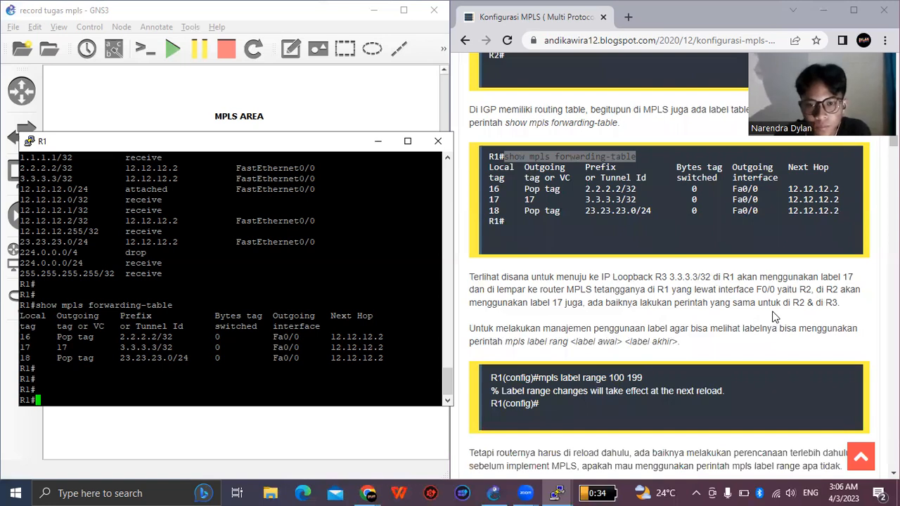
{"action": "scroll", "coordinate": [541, 274], "scroll_direction": "down", "scroll_amount": 1}
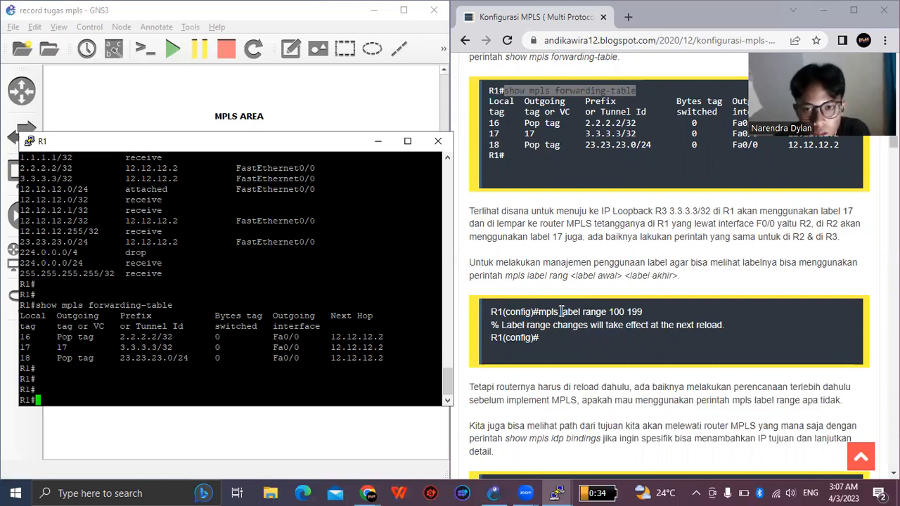
{"action": "left_click_drag", "start_coordinate": [538, 312], "coordinate": [642, 310]}
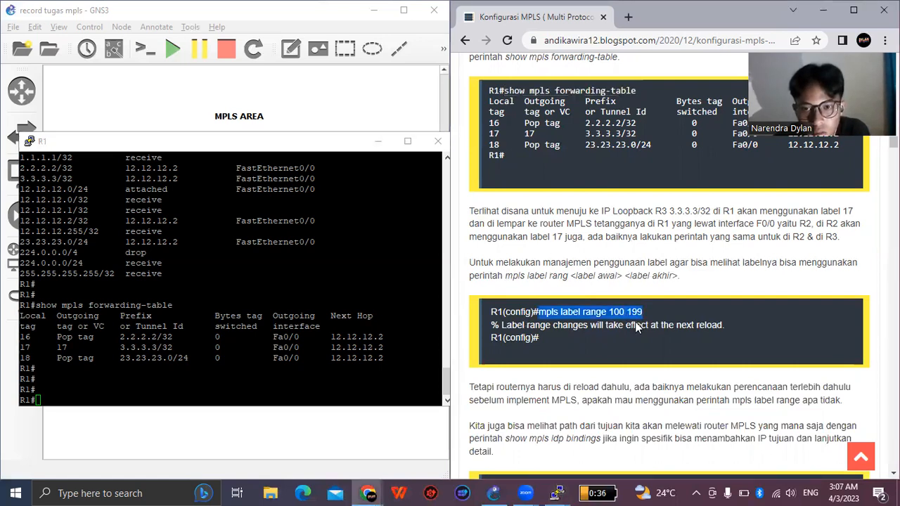
{"action": "right_click", "coordinate": [636, 316]}
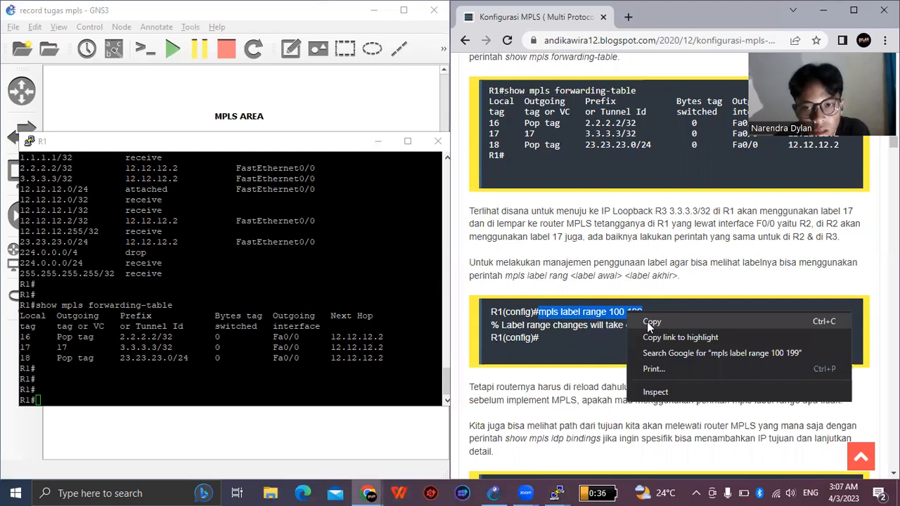
{"action": "left_click", "coordinate": [648, 323]}
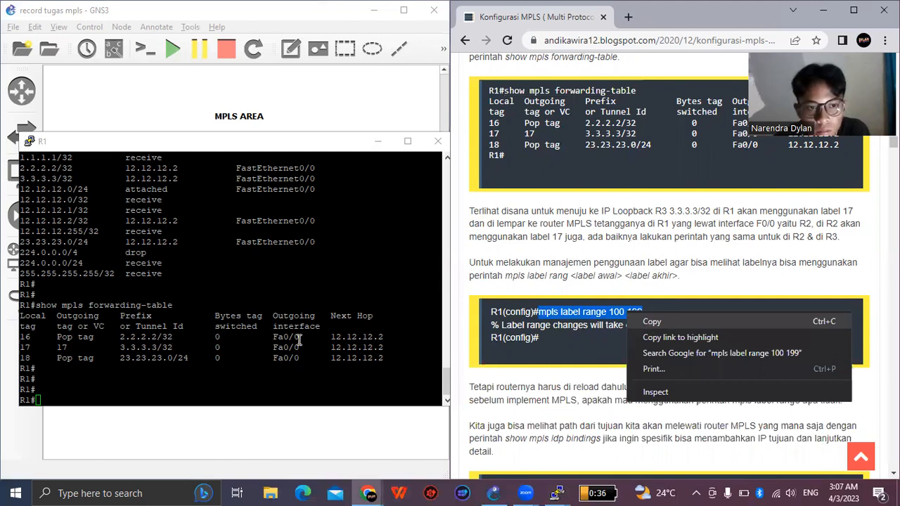
- Enter global configuration mode on R1 with "conf t" and set the label range with "mpls label range 100 199"
{"action": "right_click", "coordinate": [259, 380]}
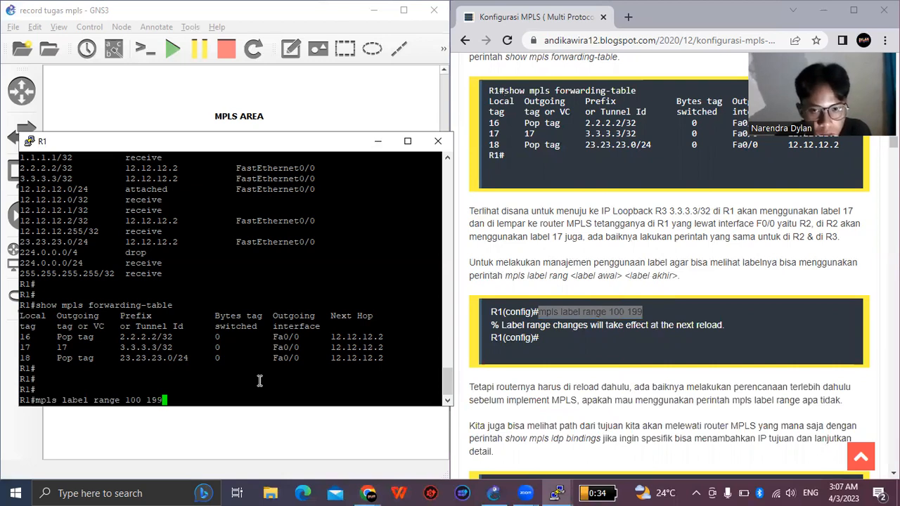
{"action": "key", "text": "Return"}
{"action": "type", "text": "con"}
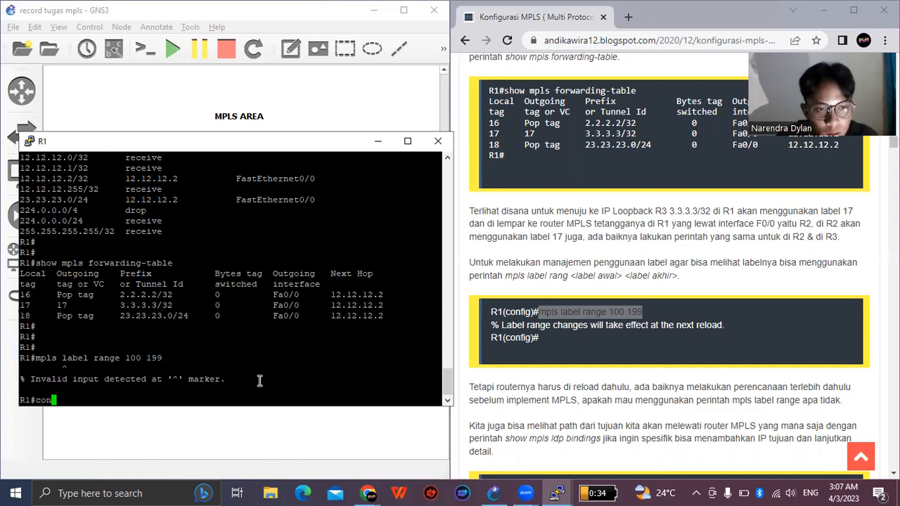
{"action": "type", "text": "f t"}
{"action": "key", "text": "Return"}
{"action": "key", "text": "Return"}
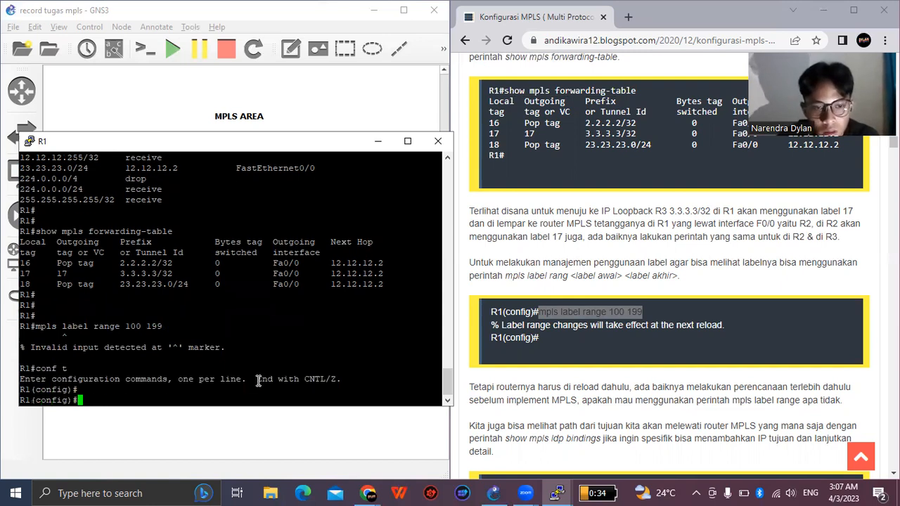
{"action": "right_click", "coordinate": [259, 380]}
{"action": "key", "text": "Return"}
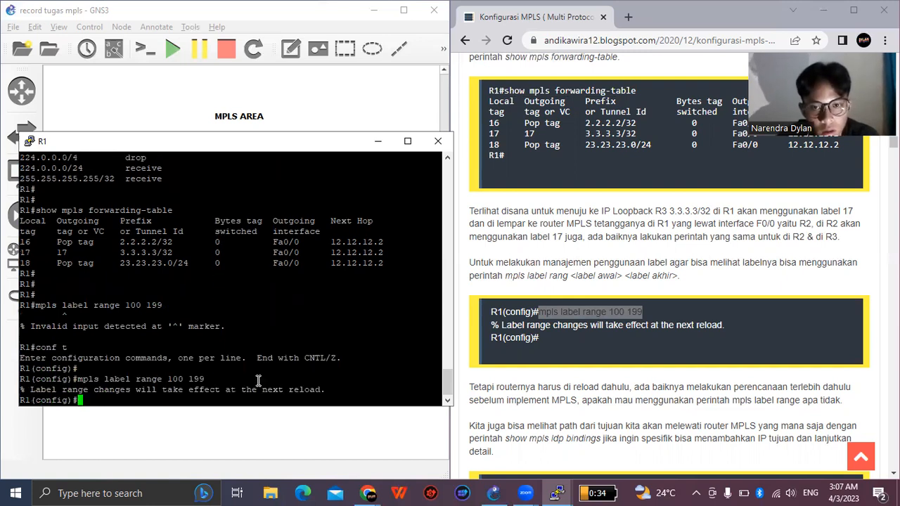
{"action": "key", "text": "Return"}
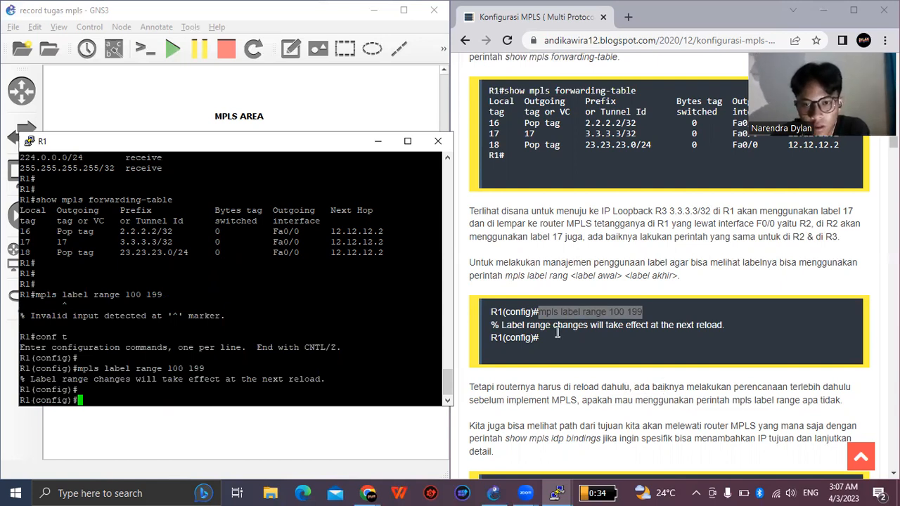
- Continue in the guide to the LDP bindings check and copy its "show mpls ldp bindings" command
{"action": "scroll", "coordinate": [671, 325], "scroll_direction": "down", "scroll_amount": 1}
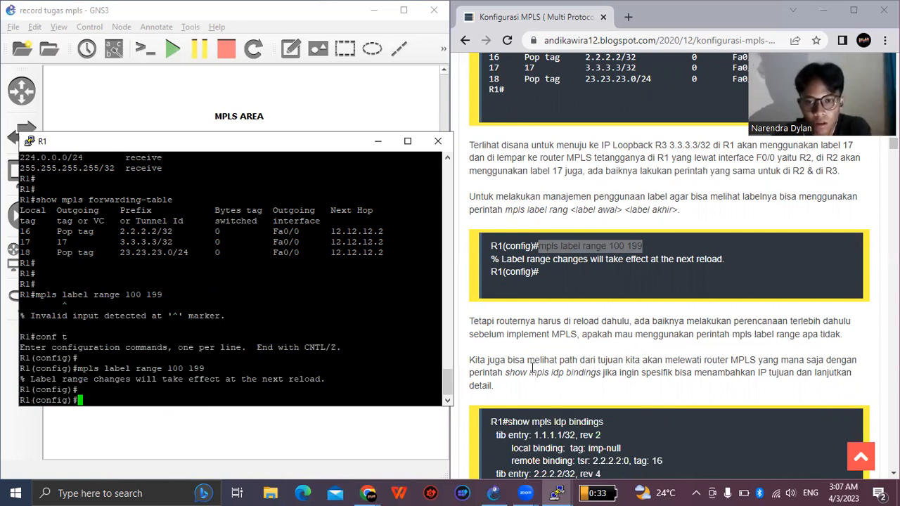
{"action": "scroll", "coordinate": [523, 310], "scroll_direction": "down", "scroll_amount": 1}
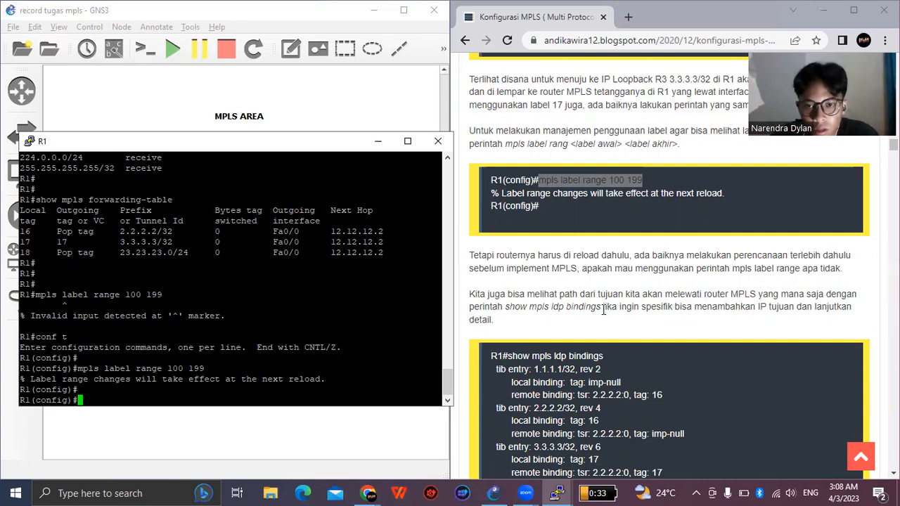
{"action": "scroll", "coordinate": [603, 310], "scroll_direction": "down", "scroll_amount": 2}
{"action": "left_click_drag", "start_coordinate": [506, 289], "coordinate": [600, 296]}
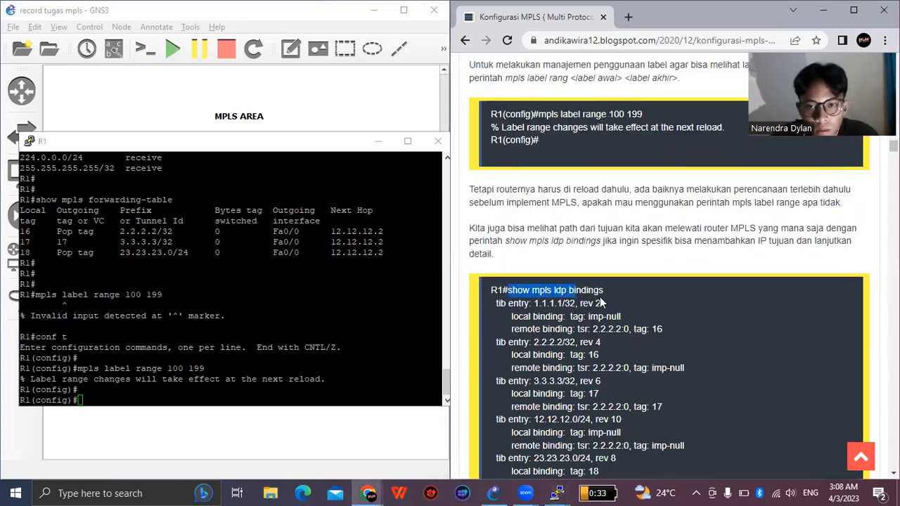
{"action": "right_click", "coordinate": [599, 297]}
- Exit configuration mode on R1 and display its label bindings with "show mpls ldp bindings"
{"action": "left_click", "coordinate": [192, 394]}
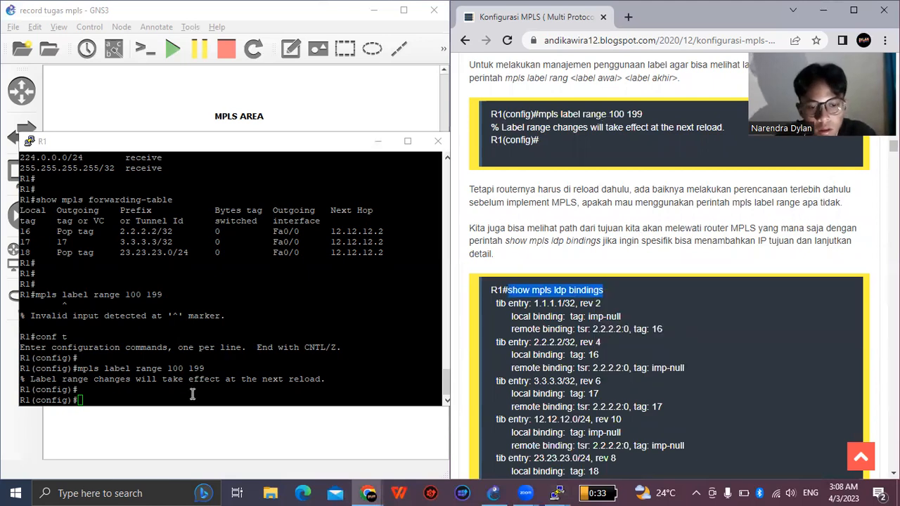
{"action": "left_click", "coordinate": [192, 394]}
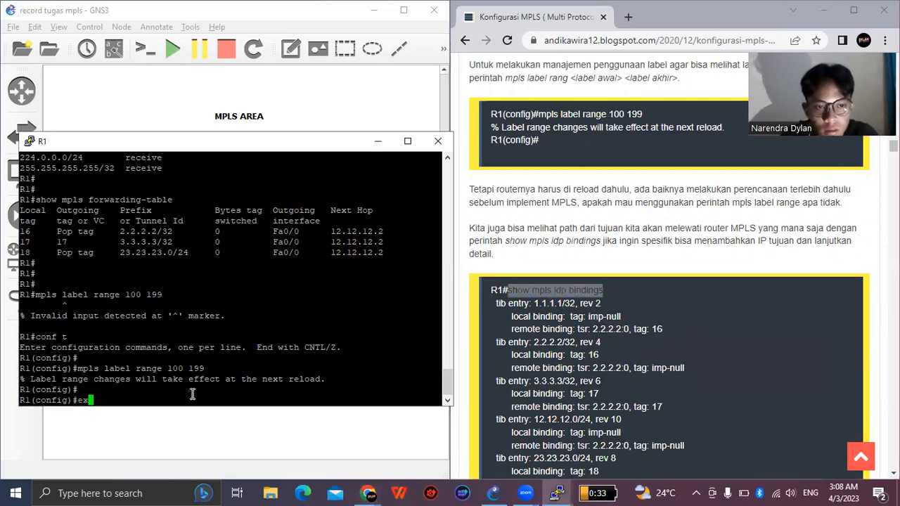
{"action": "type", "text": "exit"}
{"action": "key", "text": "Return"}
{"action": "key", "text": "Return"}
{"action": "right_click", "coordinate": [192, 394]}
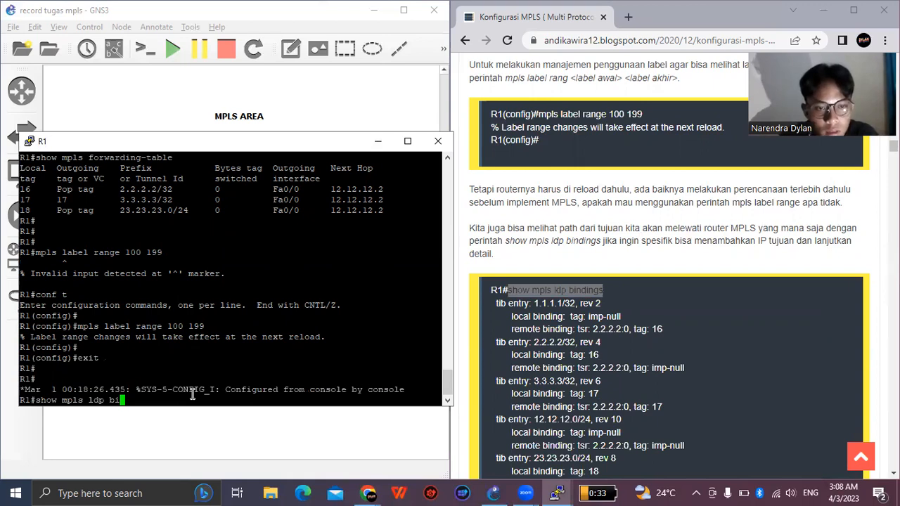
{"action": "key", "text": "Return"}
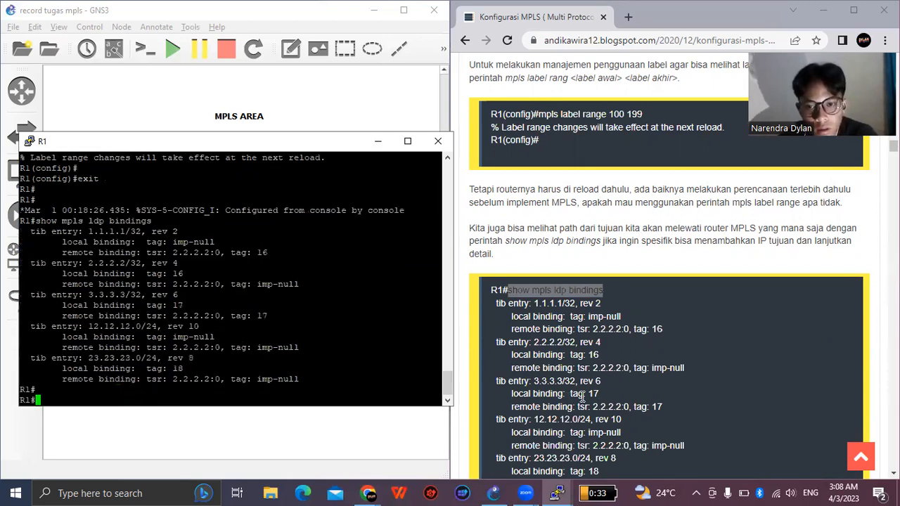
- Read on in the guide to the loopback ping verification and copy its "ping 1.1.1.1" command
{"action": "scroll", "coordinate": [569, 398], "scroll_direction": "down", "scroll_amount": 1}
{"action": "scroll", "coordinate": [521, 363], "scroll_direction": "down", "scroll_amount": 4}
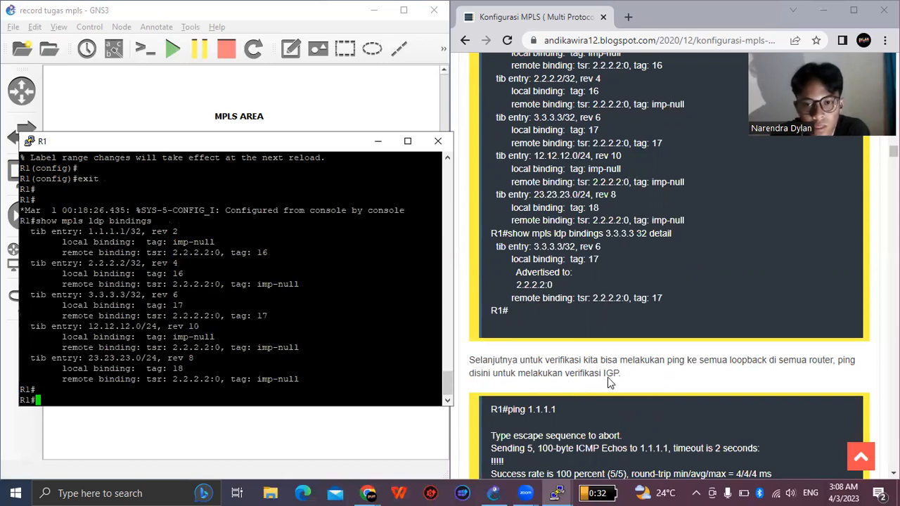
{"action": "scroll", "coordinate": [607, 377], "scroll_direction": "down", "scroll_amount": 4}
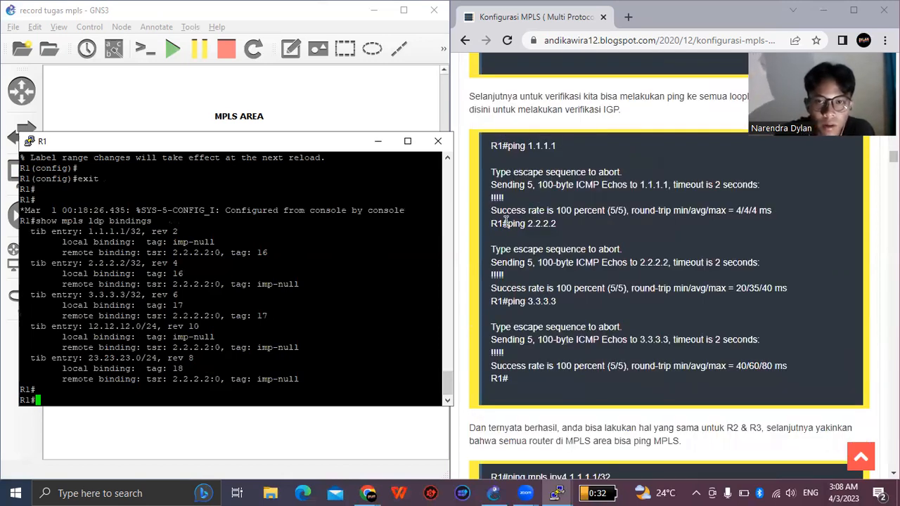
{"action": "left_click", "coordinate": [512, 155]}
{"action": "left_click_drag", "start_coordinate": [509, 149], "coordinate": [557, 146]}
{"action": "right_click", "coordinate": [510, 148]}
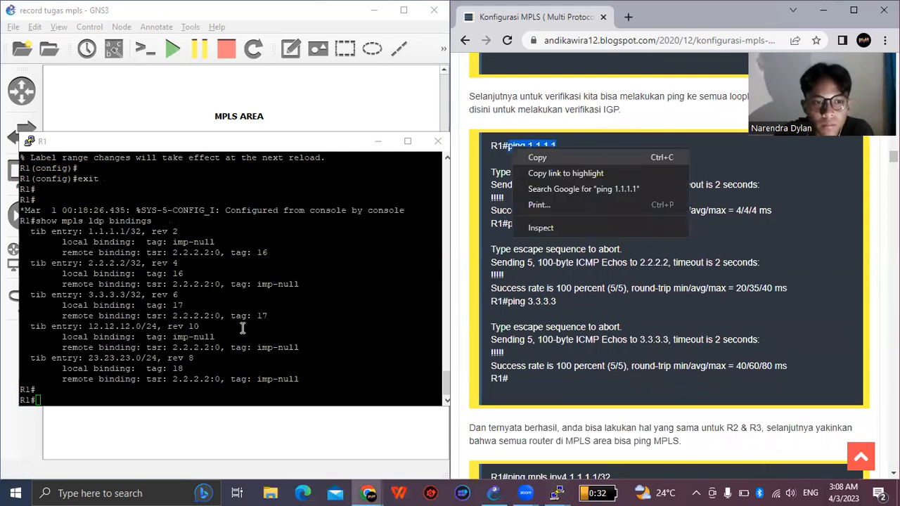
- Test R1's own loopback from its console with "ping 1.1.1.1"
{"action": "left_click", "coordinate": [154, 393]}
{"action": "left_click", "coordinate": [153, 394]}
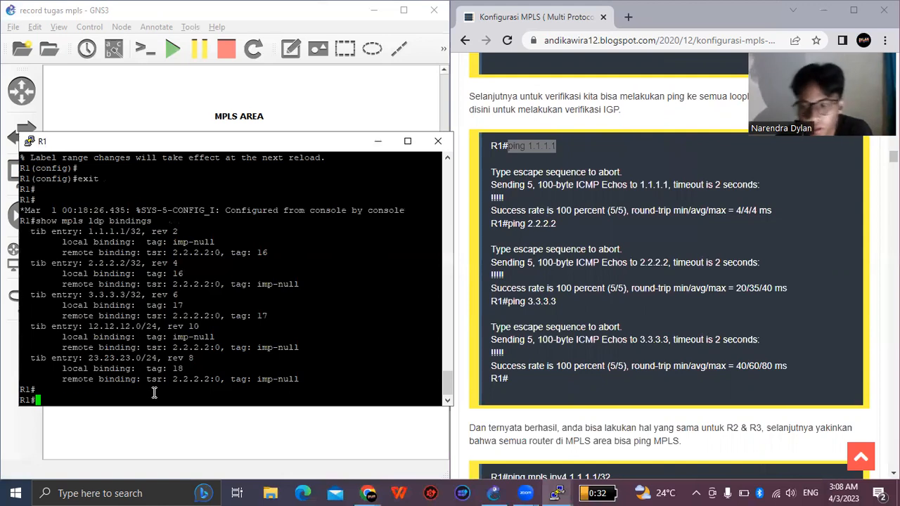
{"action": "right_click", "coordinate": [154, 394]}
{"action": "key", "text": "Return"}
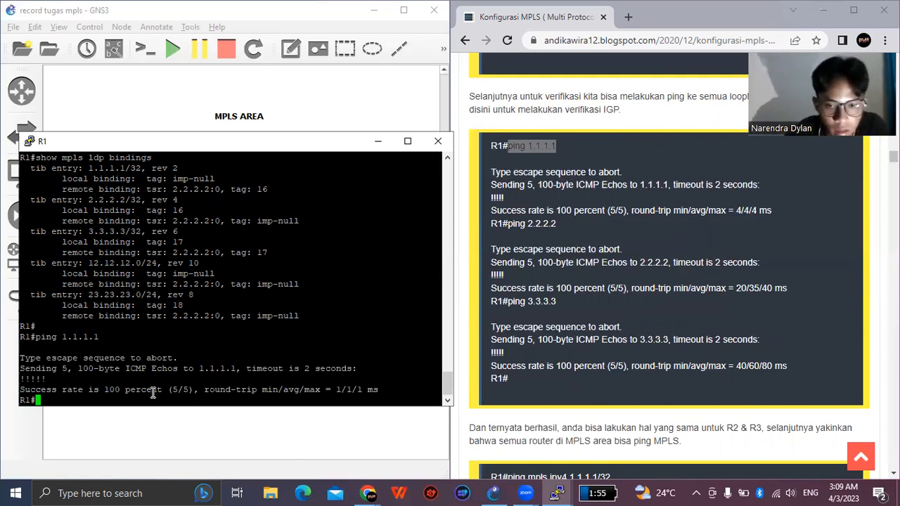
{"action": "key", "text": "Return"}
{"action": "key", "text": "Return"}
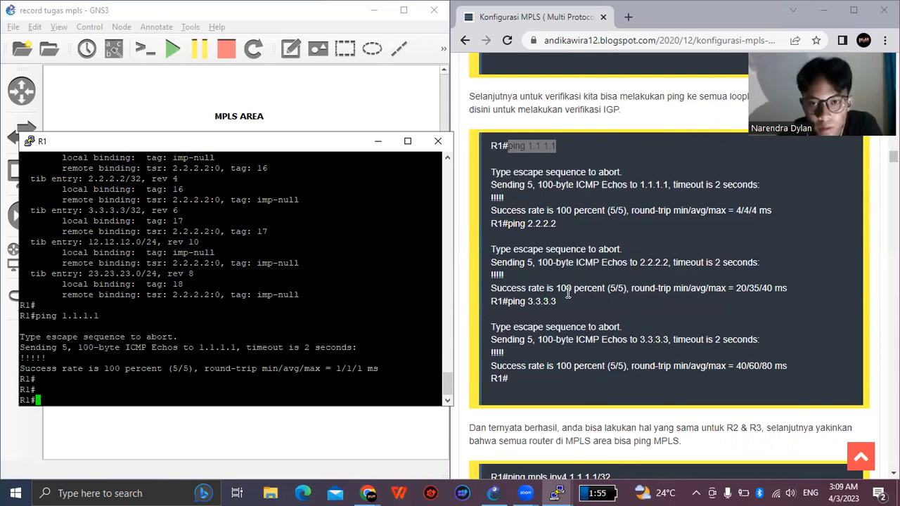
- Copy "ping 3.3.3.3" from the guide and run it on R1 to test reachability of R3's loopback
{"action": "left_click_drag", "start_coordinate": [556, 301], "coordinate": [508, 303]}
{"action": "key", "text": "ctrl+c"}
{"action": "right_click", "coordinate": [517, 304]}
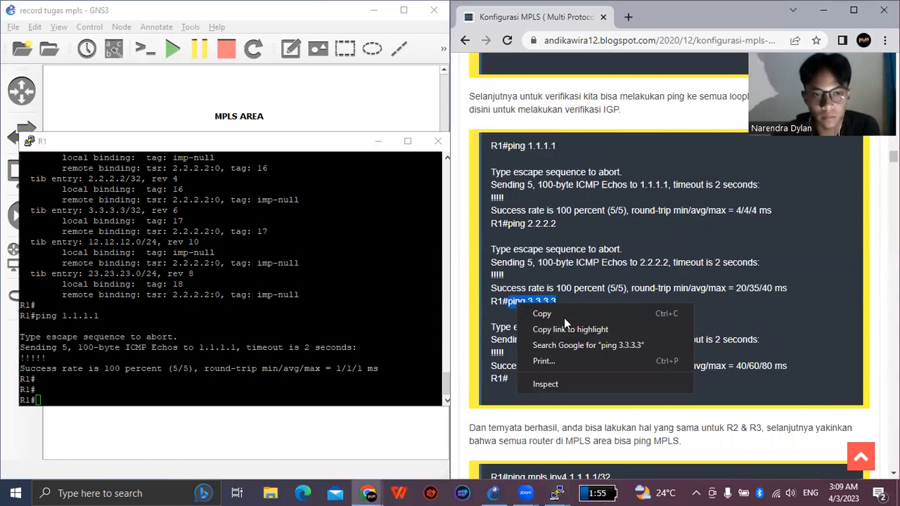
{"action": "right_click", "coordinate": [165, 383]}
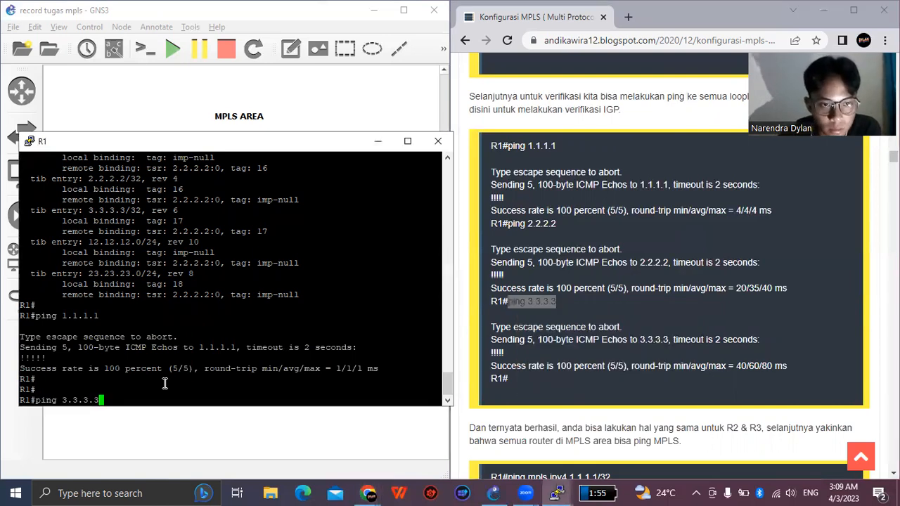
{"action": "key", "text": "Return"}
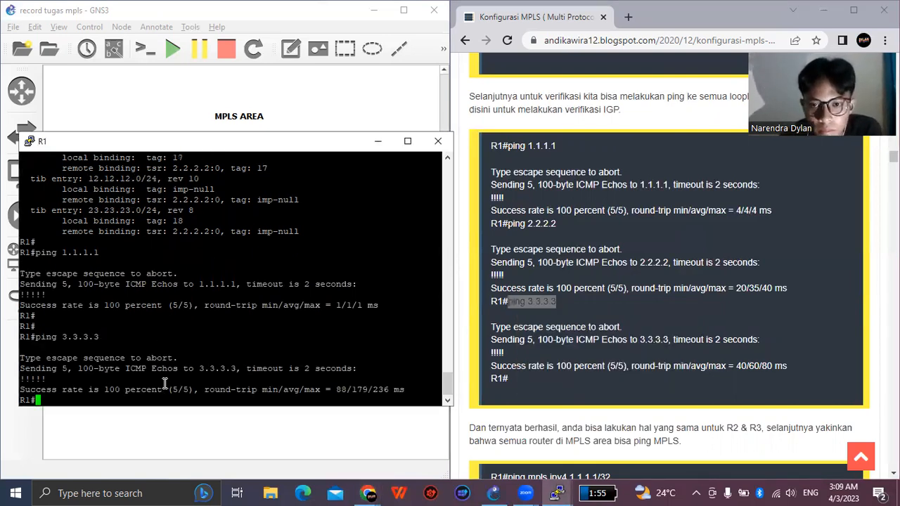
{"action": "key", "text": "Return"}
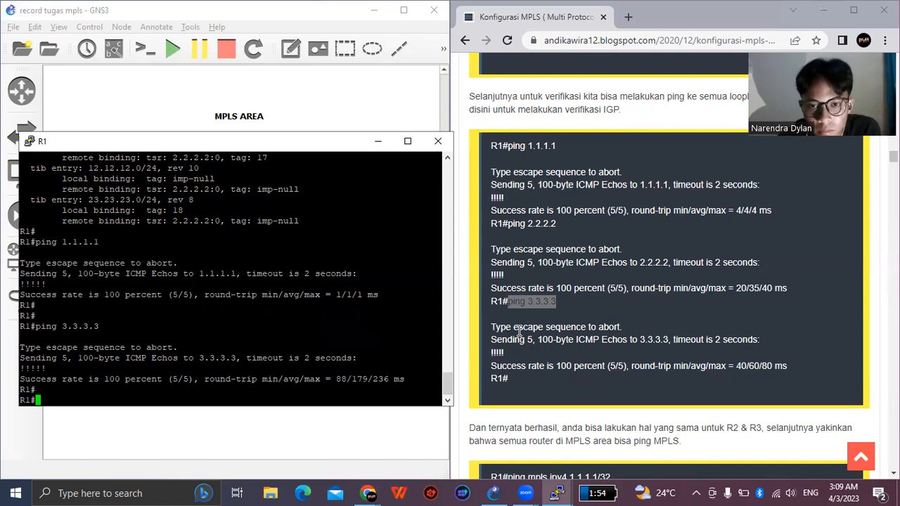
- Copy "ping 2.2.2.2" from the guide and run it on R1 to test reachability of R2's loopback
{"action": "left_click_drag", "start_coordinate": [510, 225], "coordinate": [556, 225]}
{"action": "right_click", "coordinate": [521, 228]}
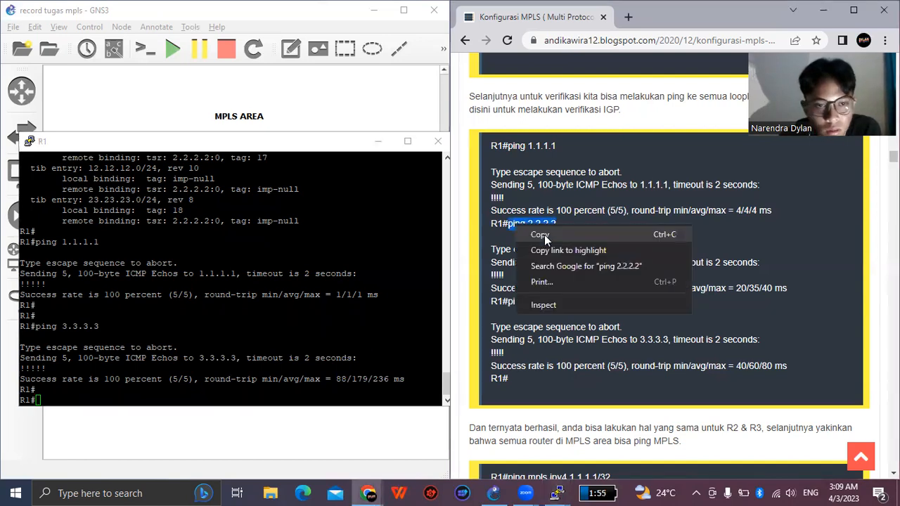
{"action": "right_click", "coordinate": [282, 387]}
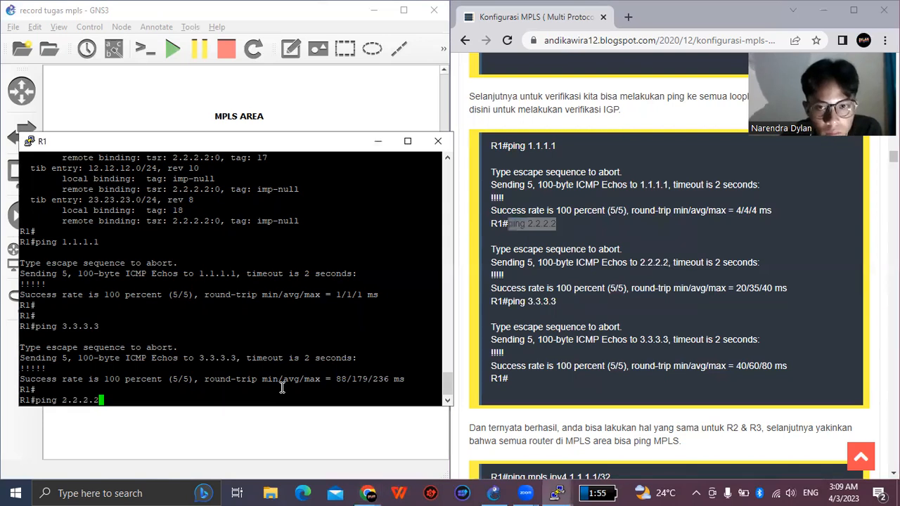
{"action": "key", "text": "Return"}
{"action": "key", "text": "Return"}
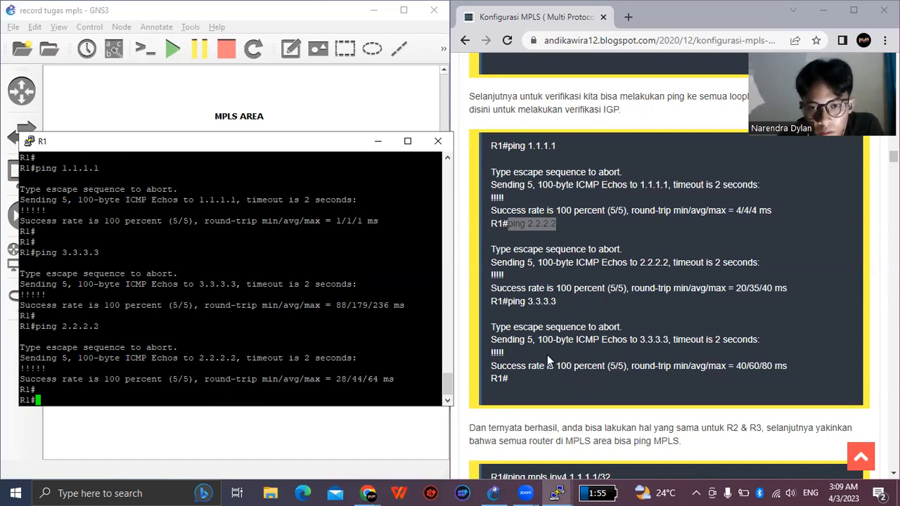
- Read on in the guide to the MPLS ping verification and copy its "ping mpls ipv4 1.1.1.1/32" command
{"action": "scroll", "coordinate": [545, 354], "scroll_direction": "down", "scroll_amount": 2}
{"action": "scroll", "coordinate": [510, 340], "scroll_direction": "down", "scroll_amount": 1}
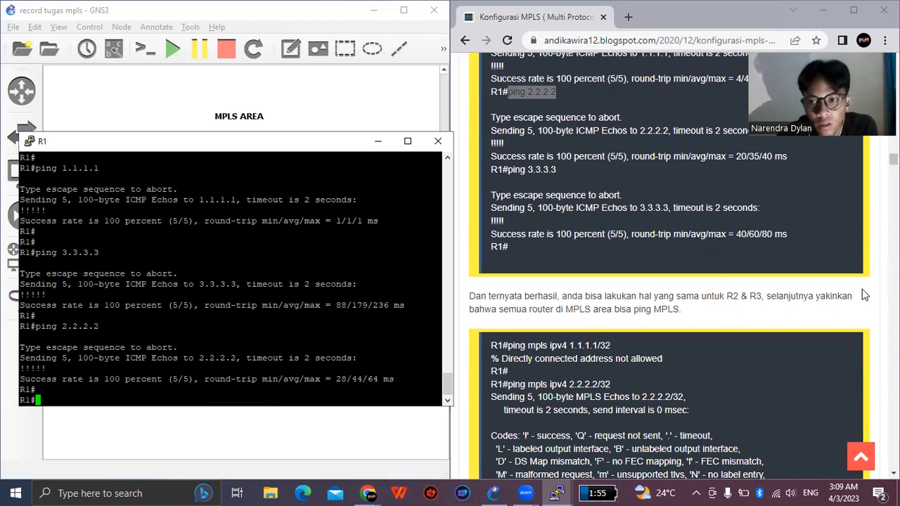
{"action": "scroll", "coordinate": [787, 270], "scroll_direction": "down", "scroll_amount": 1}
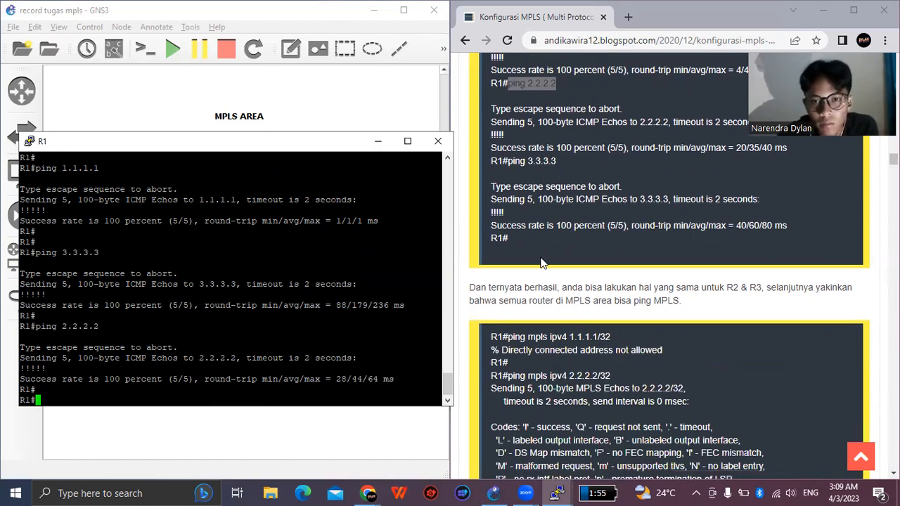
{"action": "scroll", "coordinate": [541, 263], "scroll_direction": "down", "scroll_amount": 1}
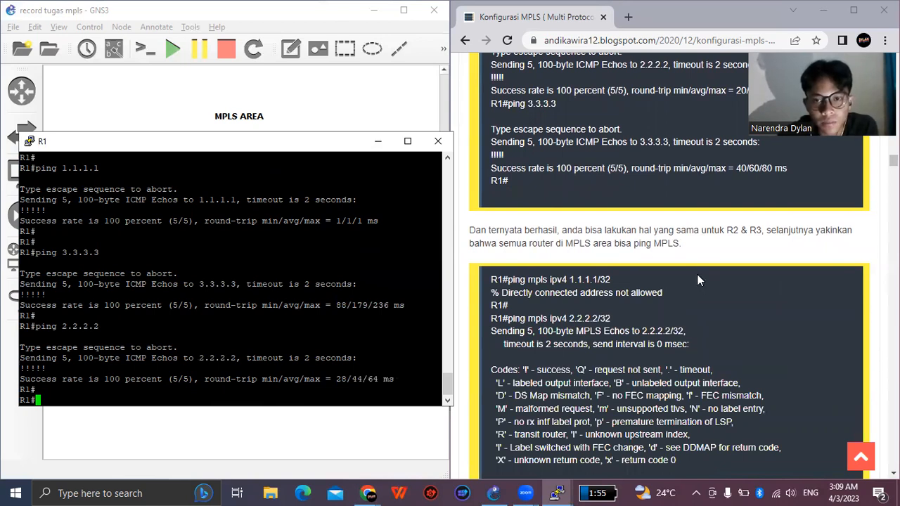
{"action": "scroll", "coordinate": [698, 275], "scroll_direction": "down", "scroll_amount": 1}
{"action": "scroll", "coordinate": [582, 263], "scroll_direction": "down", "scroll_amount": 1}
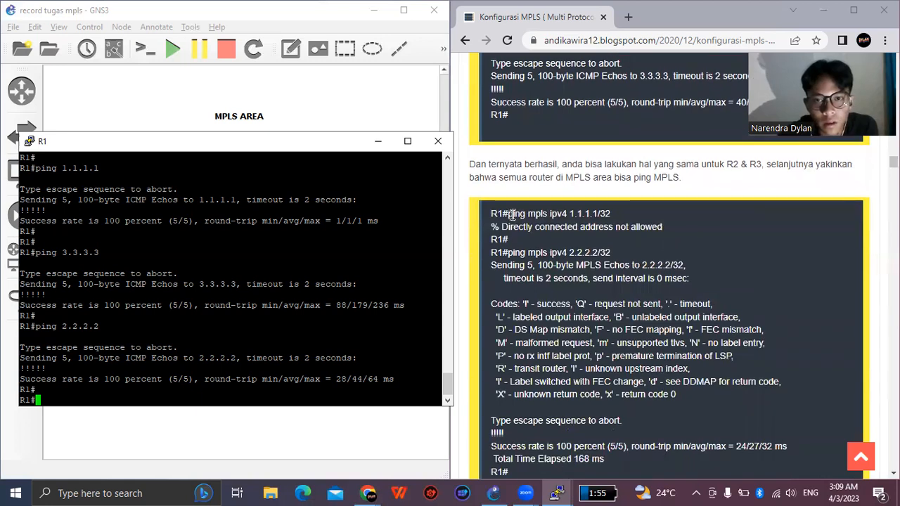
{"action": "left_click_drag", "start_coordinate": [507, 214], "coordinate": [610, 215]}
{"action": "right_click", "coordinate": [596, 216]}
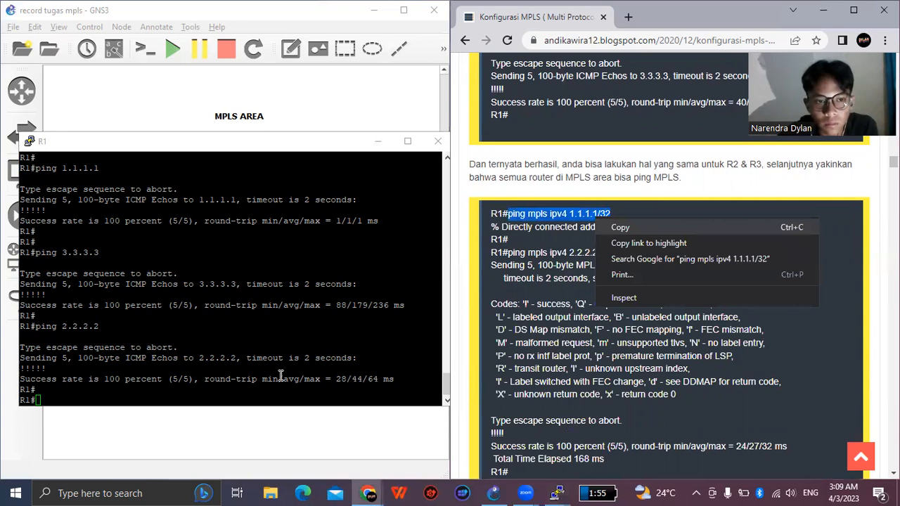
- Run the guide's "ping mpls ipv4 1.1.1.1/32" and "ping mpls ipv4 2.2.2.2/32" commands on R1
{"action": "left_click", "coordinate": [247, 393]}
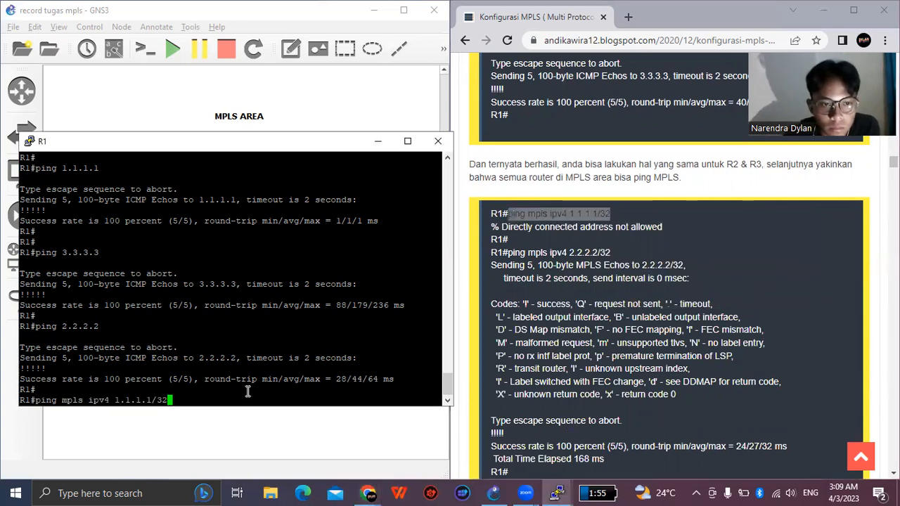
{"action": "key", "text": "Return"}
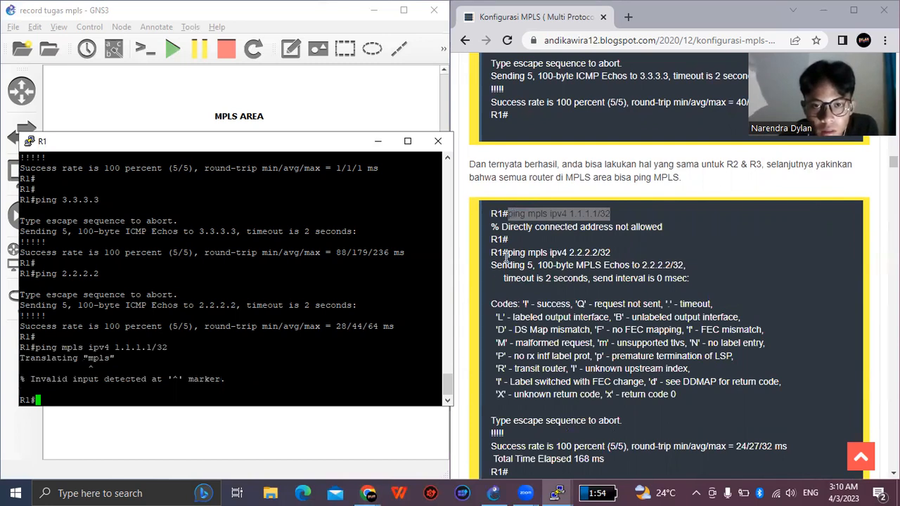
{"action": "left_click_drag", "start_coordinate": [507, 256], "coordinate": [622, 259]}
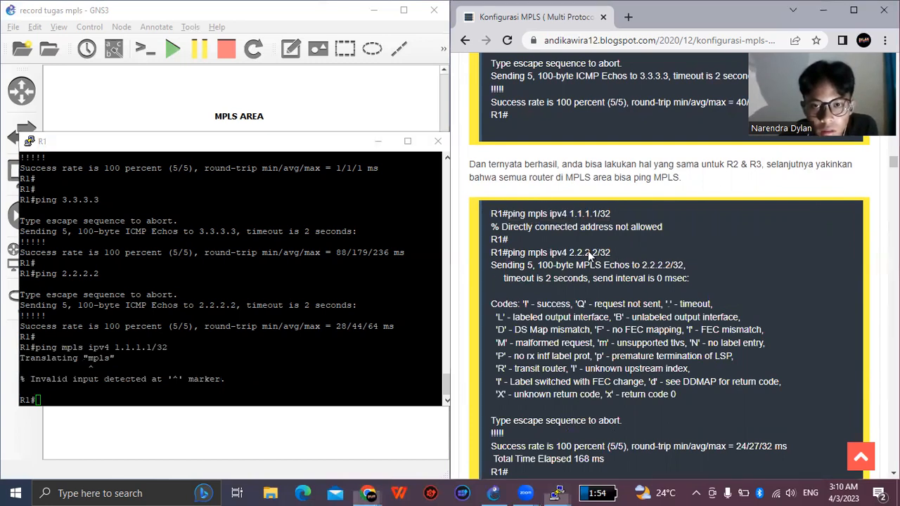
{"action": "right_click", "coordinate": [201, 390]}
{"action": "key", "text": "Return"}
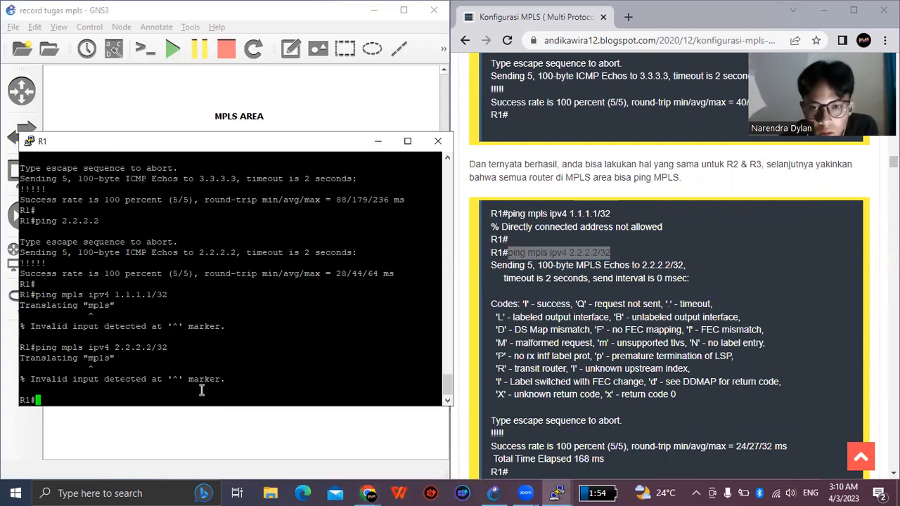
- Read on to the guide's MPLS traceroute section, copy "traceroute mpls ipv4 1.1.1.1/32" and run it on R1
{"action": "scroll", "coordinate": [584, 348], "scroll_direction": "down", "scroll_amount": 4}
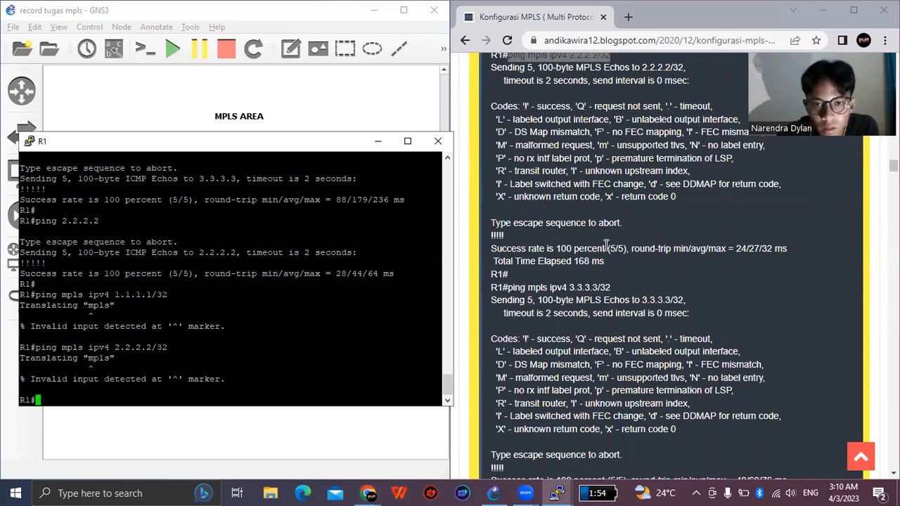
{"action": "scroll", "coordinate": [604, 312], "scroll_direction": "down", "scroll_amount": 2}
{"action": "scroll", "coordinate": [520, 301], "scroll_direction": "down", "scroll_amount": 3}
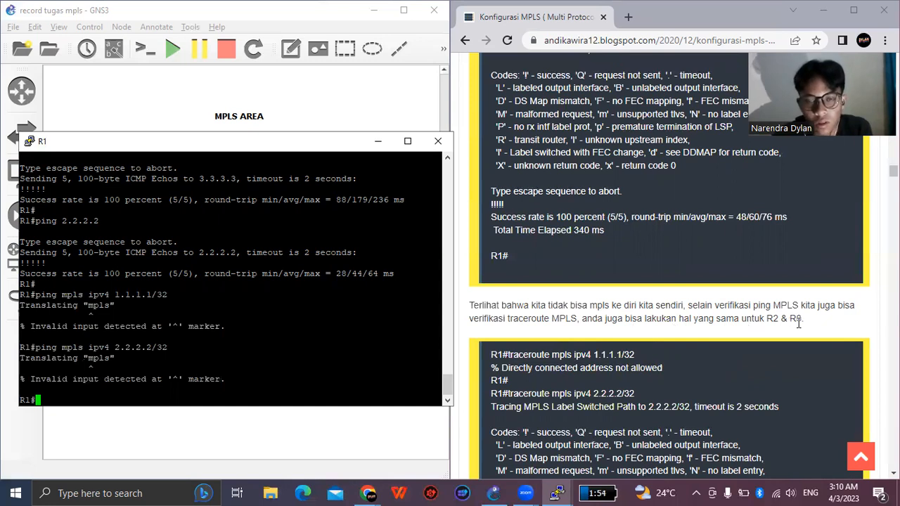
{"action": "scroll", "coordinate": [641, 287], "scroll_direction": "down", "scroll_amount": 2}
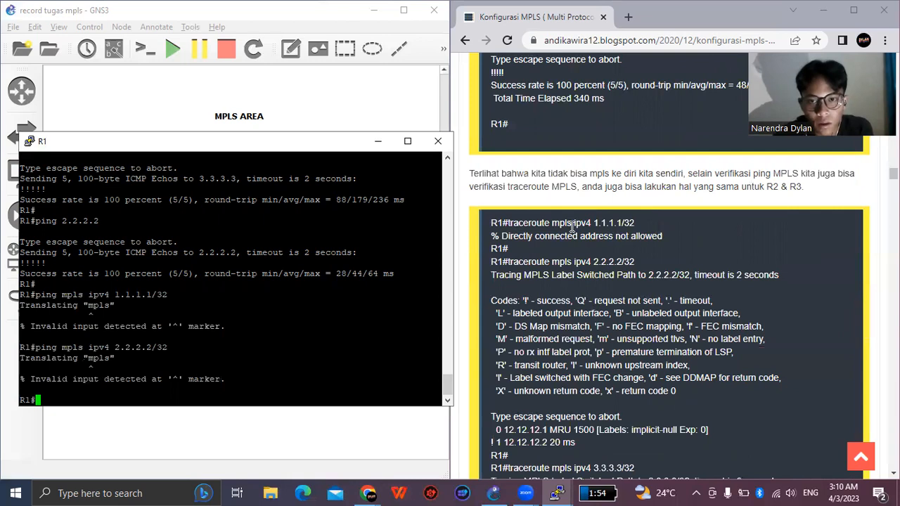
{"action": "left_click_drag", "start_coordinate": [509, 223], "coordinate": [634, 240]}
{"action": "key", "text": "ctrl+c"}
{"action": "right_click", "coordinate": [634, 240]}
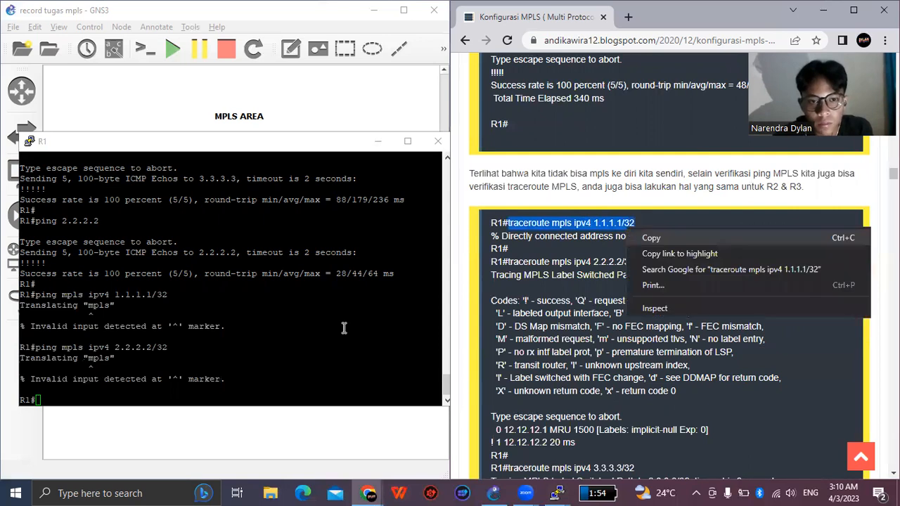
{"action": "left_click", "coordinate": [224, 378]}
{"action": "right_click", "coordinate": [224, 378]}
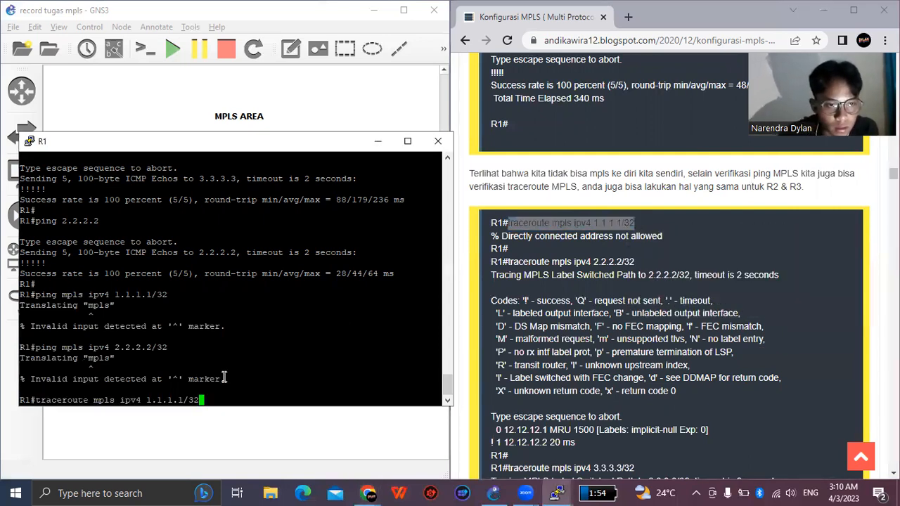
{"action": "key", "text": "Return"}
{"action": "key", "text": "Return"}
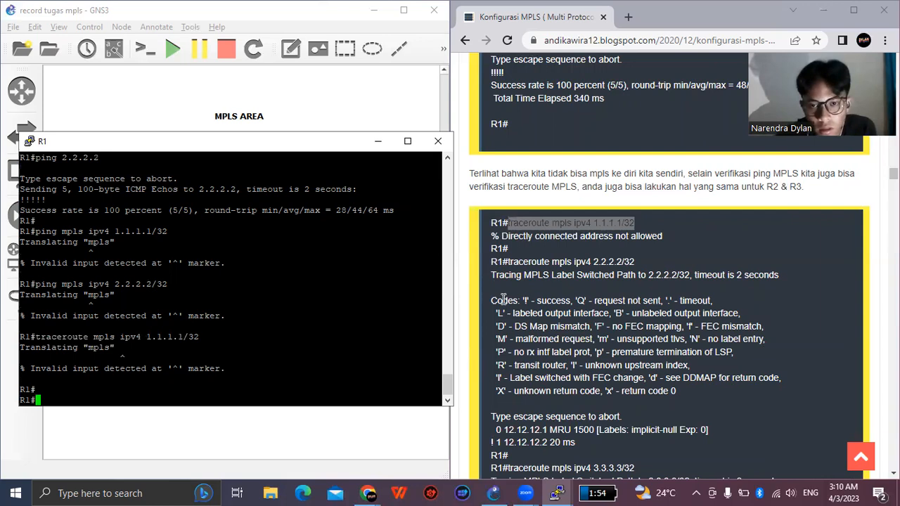
- Copy "show run" from the guide's full configuration section and run it in R1's console
{"action": "scroll", "coordinate": [565, 294], "scroll_direction": "down", "scroll_amount": 3}
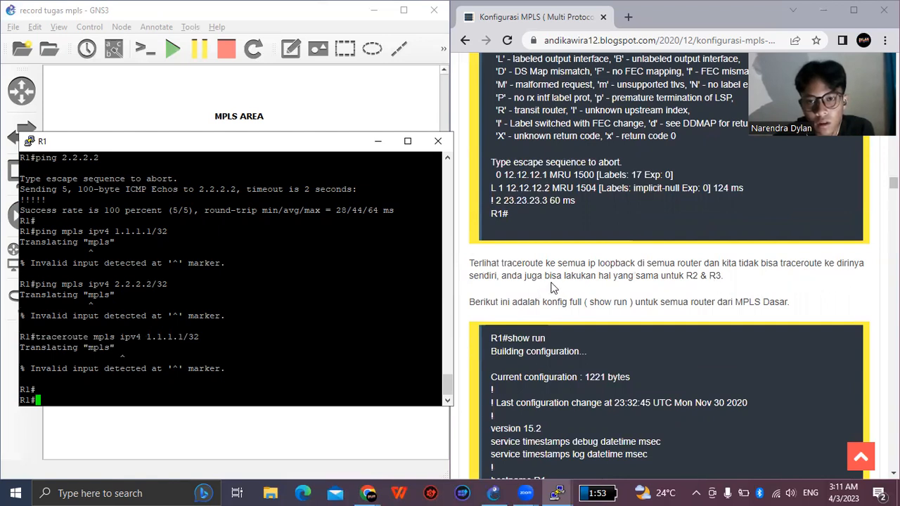
{"action": "scroll", "coordinate": [513, 296], "scroll_direction": "down", "scroll_amount": 1}
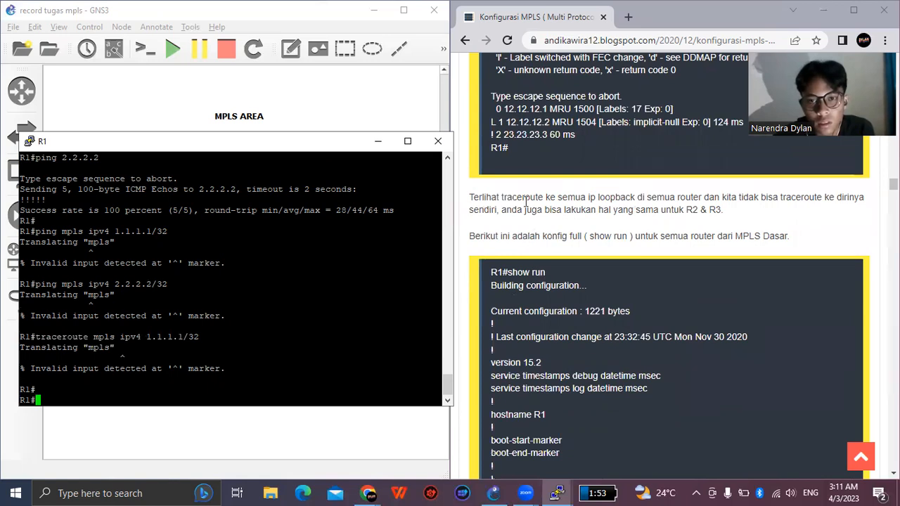
{"action": "scroll", "coordinate": [526, 200], "scroll_direction": "down", "scroll_amount": 1}
{"action": "left_click_drag", "start_coordinate": [508, 207], "coordinate": [552, 211]}
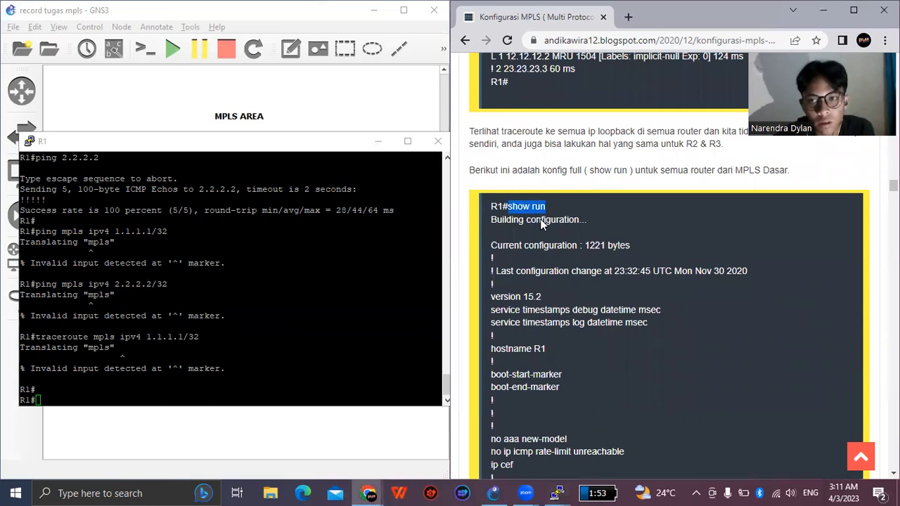
{"action": "right_click", "coordinate": [540, 218]}
{"action": "left_click", "coordinate": [541, 220]}
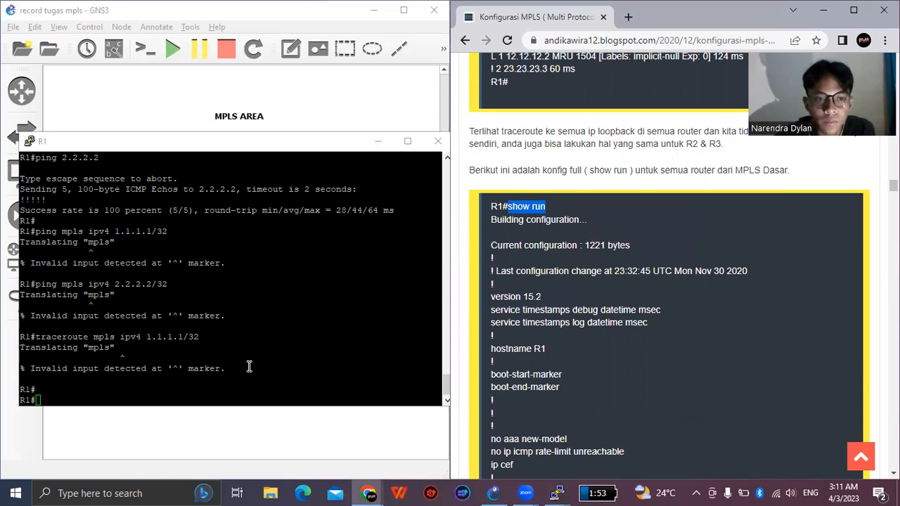
{"action": "right_click", "coordinate": [224, 380]}
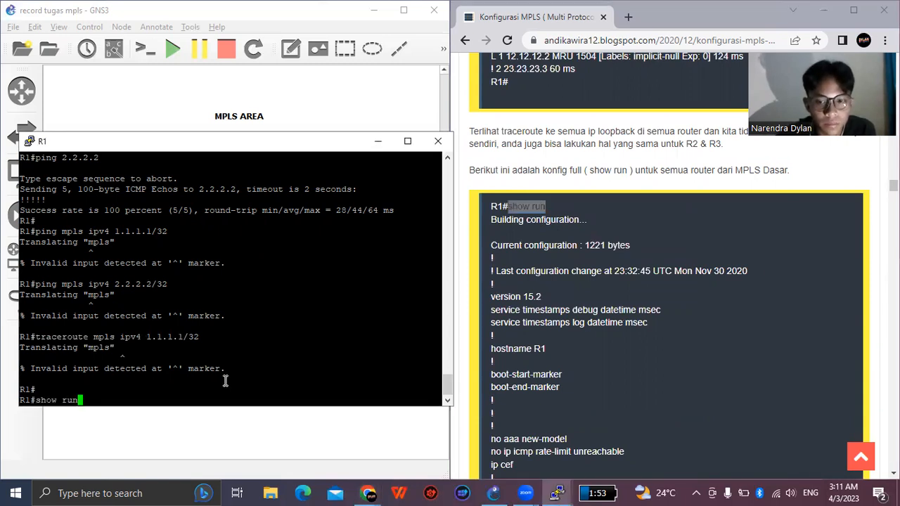
{"action": "key", "text": "Return"}
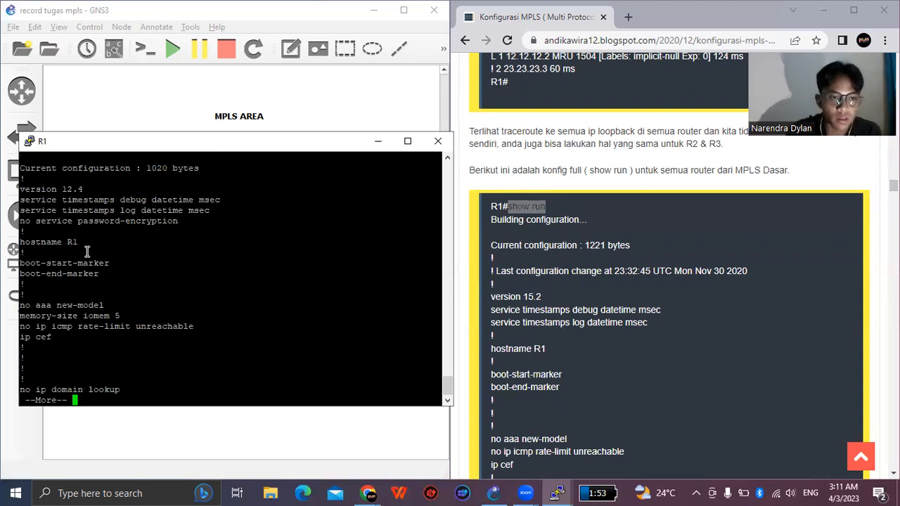
- Page through R1's running configuration to its end, examining the MPLS, interface, OSPF and line settings
{"action": "key", "text": "Return"}
{"action": "key", "text": "Return"}
{"action": "key", "text": "Return"}
{"action": "key", "text": "Return"}
{"action": "key", "text": "Return"}
{"action": "key", "text": "Return"}
{"action": "key", "text": "Return"}
{"action": "key", "text": "Return"}
{"action": "key", "text": "Return"}
{"action": "key", "text": "Return"}
{"action": "key", "text": "Return"}
{"action": "key", "text": "Return"}
{"action": "key", "text": "Return"}
{"action": "key", "text": "Return"}
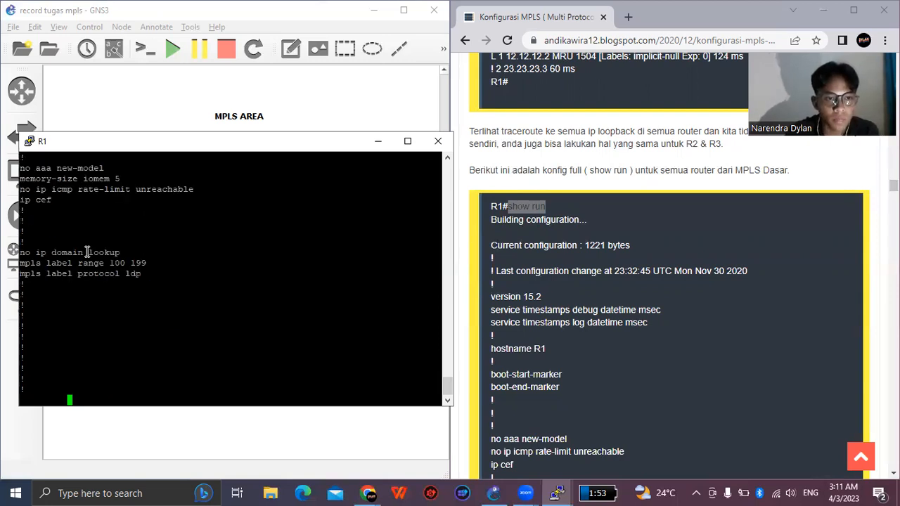
{"action": "key", "text": "Return"}
{"action": "key", "text": "Return"}
{"action": "key", "text": "Return"}
{"action": "key", "text": "Return"}
{"action": "key", "text": "Return"}
{"action": "key", "text": "Return"}
{"action": "key", "text": "Return"}
{"action": "key", "text": "Return"}
{"action": "key", "text": "Return"}
{"action": "key", "text": "Return"}
{"action": "key", "text": "Return"}
{"action": "key", "text": "Return"}
{"action": "key", "text": "Return"}
{"action": "key", "text": "Return"}
{"action": "key", "text": "Return"}
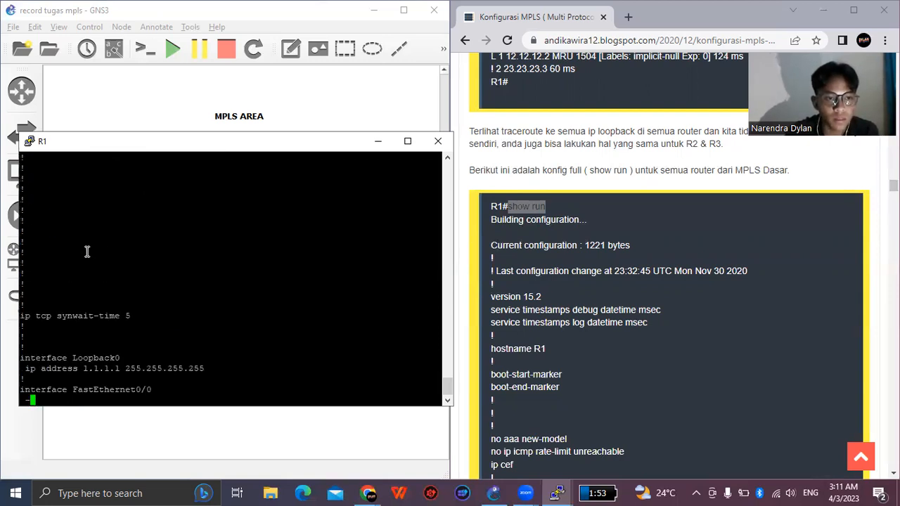
{"action": "key", "text": "Return"}
{"action": "key", "text": "Return"}
{"action": "key", "text": "Return"}
{"action": "key", "text": "Return"}
{"action": "key", "text": "Return"}
{"action": "key", "text": "Return"}
{"action": "key", "text": "Return"}
{"action": "key", "text": "Return"}
{"action": "key", "text": "Return"}
{"action": "key", "text": "Return"}
{"action": "key", "text": "Return"}
{"action": "key", "text": "Return"}
{"action": "key", "text": "Return"}
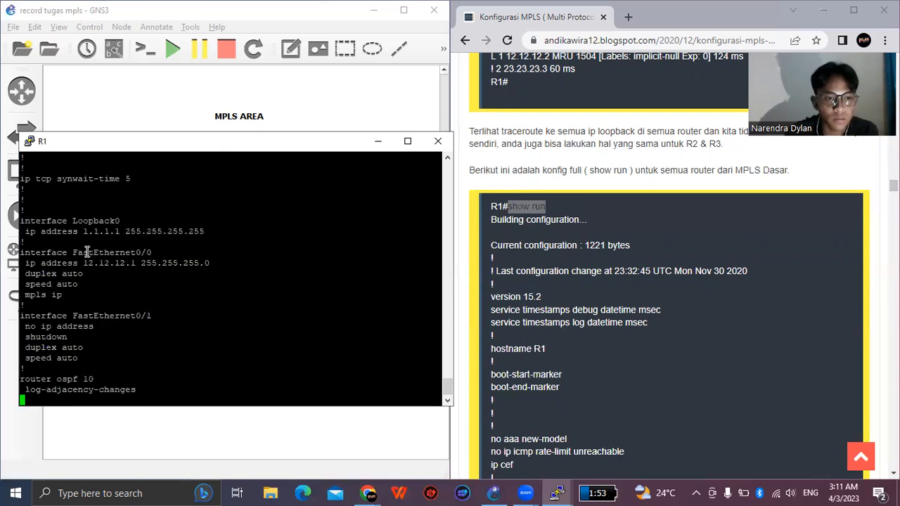
{"action": "key", "text": "Return"}
{"action": "key", "text": "Return"}
{"action": "key", "text": "Return"}
{"action": "key", "text": "Return"}
{"action": "key", "text": "Return"}
{"action": "key", "text": "Return"}
{"action": "key", "text": "Return"}
{"action": "key", "text": "Return"}
{"action": "key", "text": "Return"}
{"action": "key", "text": "Return"}
{"action": "key", "text": "Return"}
{"action": "key", "text": "Return"}
{"action": "key", "text": "Return"}
{"action": "key", "text": "Return"}
{"action": "key", "text": "Return"}
{"action": "key", "text": "Return"}
{"action": "key", "text": "Return"}
{"action": "key", "text": "Return"}
{"action": "key", "text": "Return"}
{"action": "key", "text": "Return"}
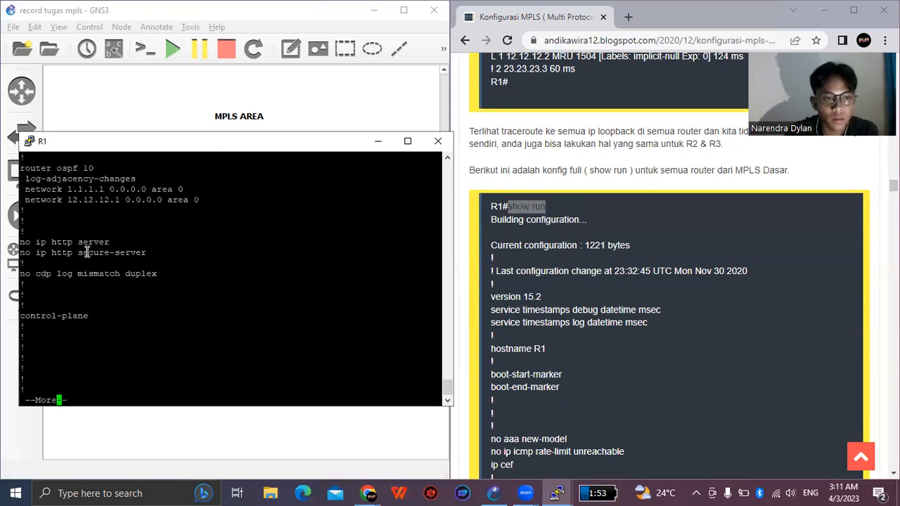
{"action": "key", "text": "Return"}
{"action": "key", "text": "Return"}
{"action": "key", "text": "Return"}
{"action": "key", "text": "Return"}
{"action": "key", "text": "Return"}
{"action": "key", "text": "Return"}
{"action": "key", "text": "Return"}
{"action": "key", "text": "Return"}
{"action": "key", "text": "Return"}
{"action": "key", "text": "Return"}
{"action": "key", "text": "Return"}
{"action": "key", "text": "Return"}
{"action": "key", "text": "Return"}
{"action": "key", "text": "Return"}
{"action": "key", "text": "Return"}
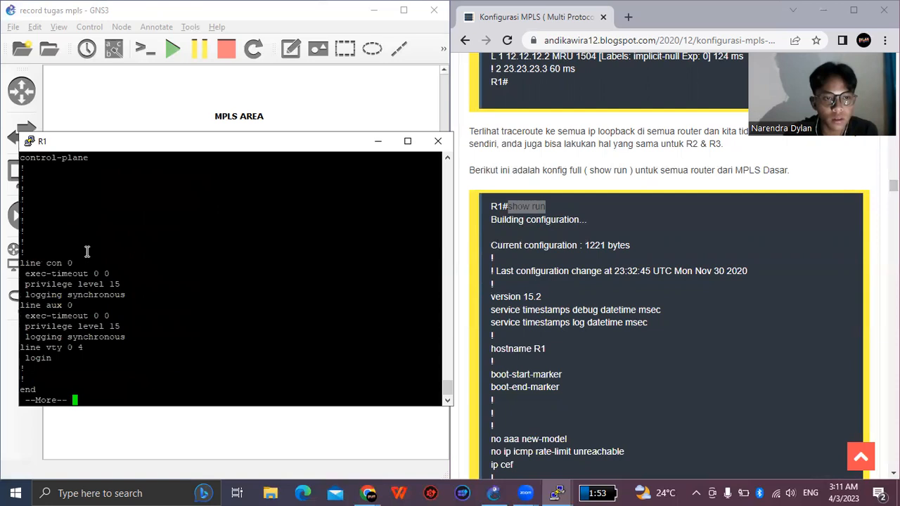
{"action": "key", "text": "Return"}
{"action": "key", "text": "Return"}
{"action": "key", "text": "Return"}
{"action": "key", "text": "Return"}
{"action": "key", "text": "Return"}
{"action": "key", "text": "Return"}
{"action": "key", "text": "Return"}
{"action": "key", "text": "Return"}
{"action": "key", "text": "Return"}
{"action": "key", "text": "Return"}
{"action": "key", "text": "Return"}
{"action": "key", "text": "Return"}
{"action": "key", "text": "Return"}
{"action": "key", "text": "Return"}
{"action": "key", "text": "Return"}
{"action": "key", "text": "Return"}
{"action": "key", "text": "Return"}
{"action": "key", "text": "Return"}
{"action": "key", "text": "Return"}
{"action": "key", "text": "Return"}
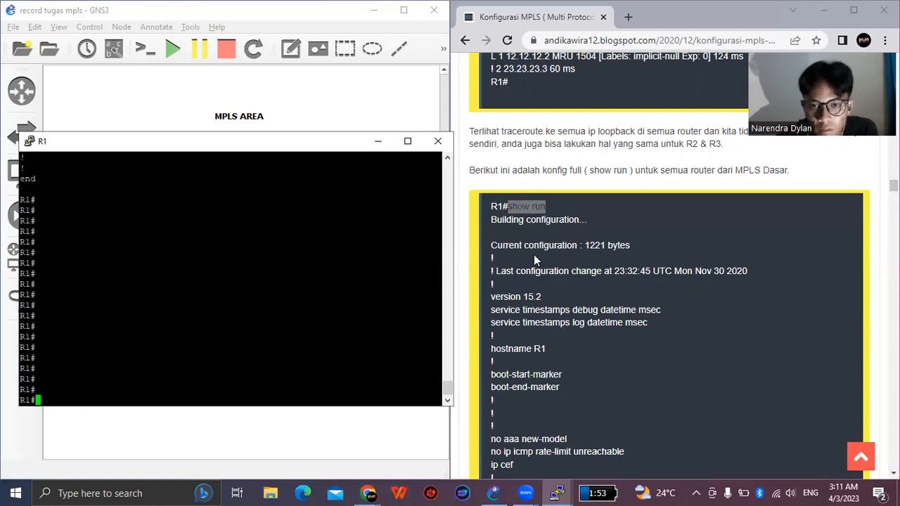
- Find R2's configuration listing in the guide, copy its "show run" command and run it in R2's console
{"action": "scroll", "coordinate": [531, 259], "scroll_direction": "down", "scroll_amount": 3}
{"action": "scroll", "coordinate": [532, 259], "scroll_direction": "down", "scroll_amount": 4}
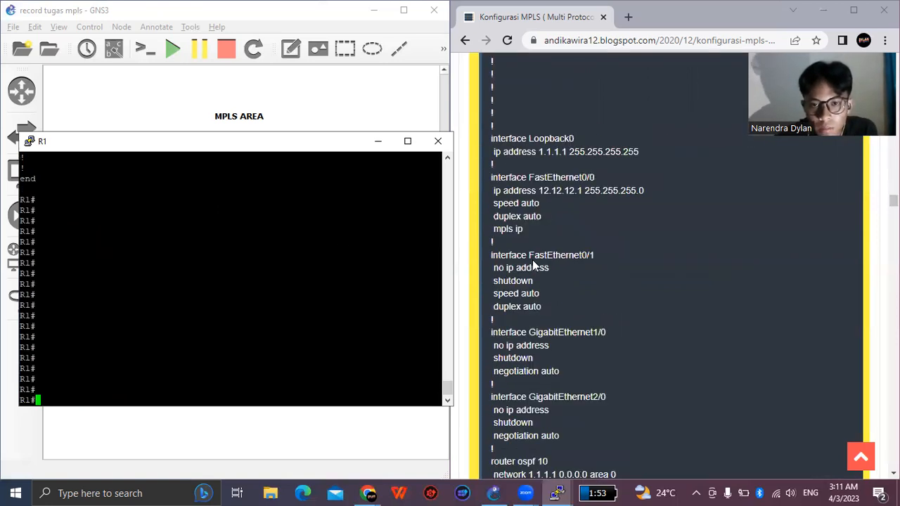
{"action": "scroll", "coordinate": [532, 259], "scroll_direction": "down", "scroll_amount": 8}
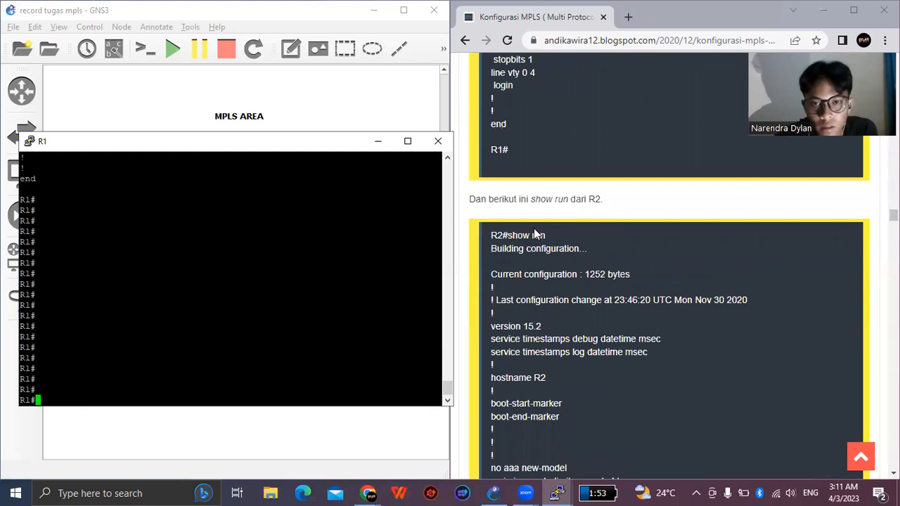
{"action": "left_click_drag", "start_coordinate": [545, 234], "coordinate": [507, 237]}
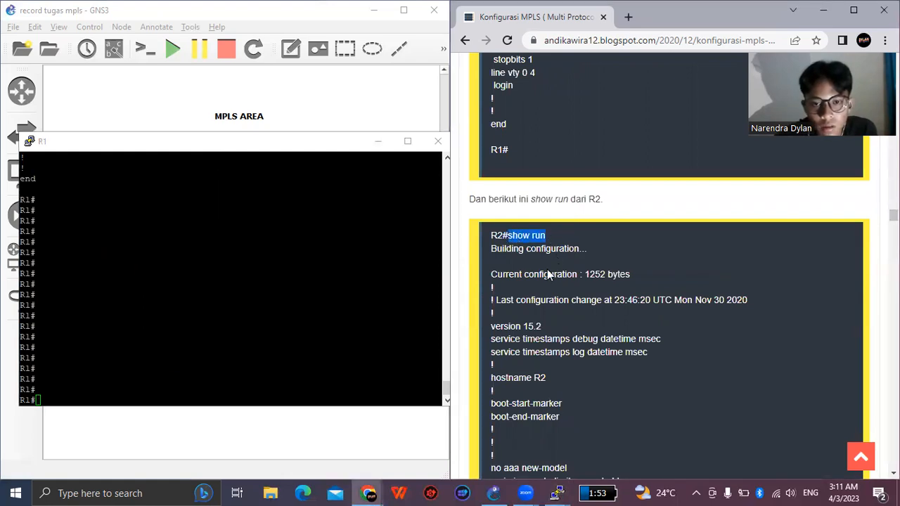
{"action": "right_click", "coordinate": [520, 237]}
{"action": "left_click", "coordinate": [534, 249]}
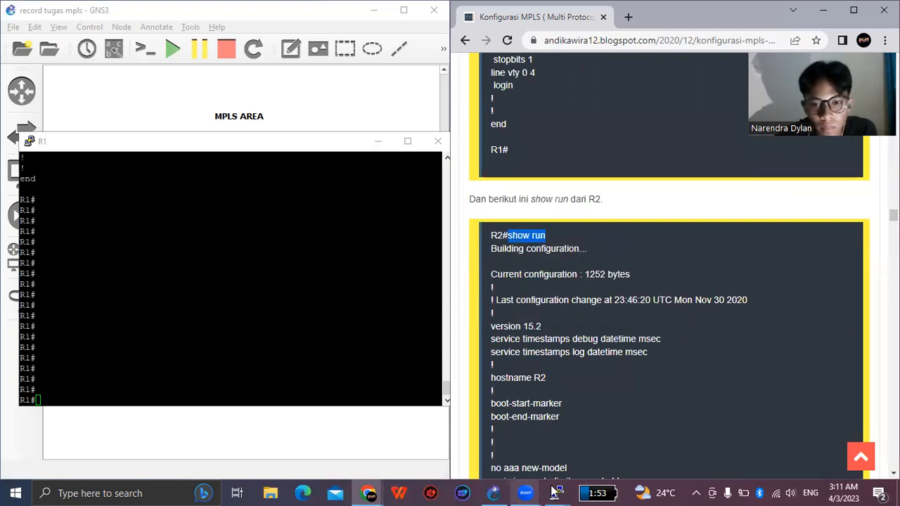
{"action": "left_click", "coordinate": [556, 492]}
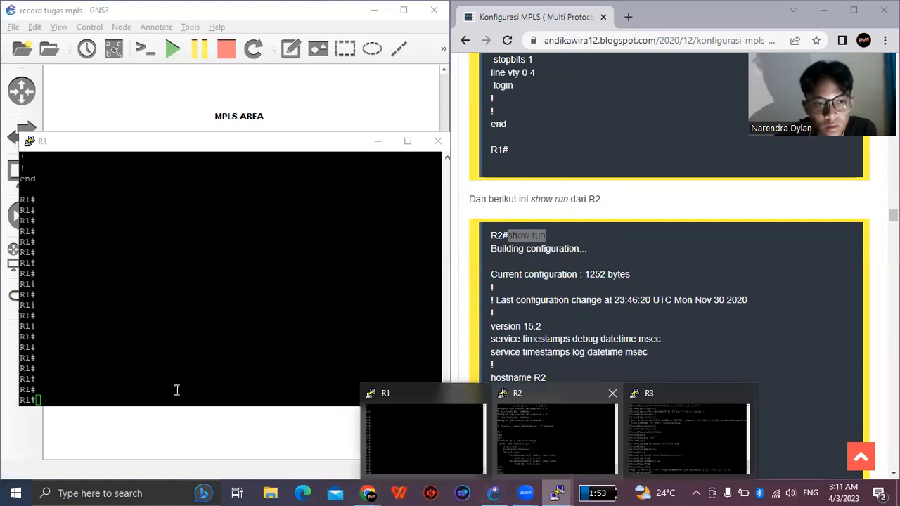
{"action": "left_click", "coordinate": [555, 439]}
{"action": "right_click", "coordinate": [173, 387]}
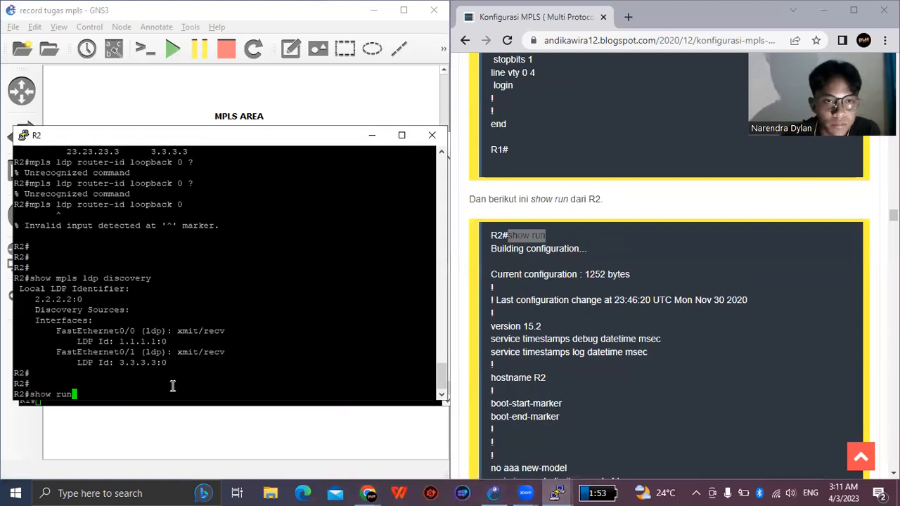
{"action": "key", "text": "Return"}
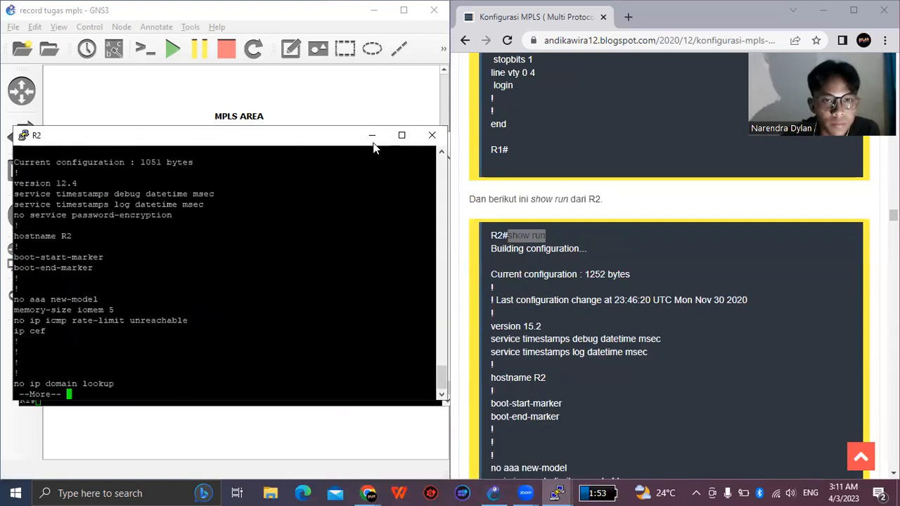
- Page through R2's running configuration to its end, examining the MPLS label protocol, interface, OSPF and line settings
{"action": "left_click_drag", "start_coordinate": [292, 139], "coordinate": [286, 181]}
{"action": "left_click", "coordinate": [378, 140]}
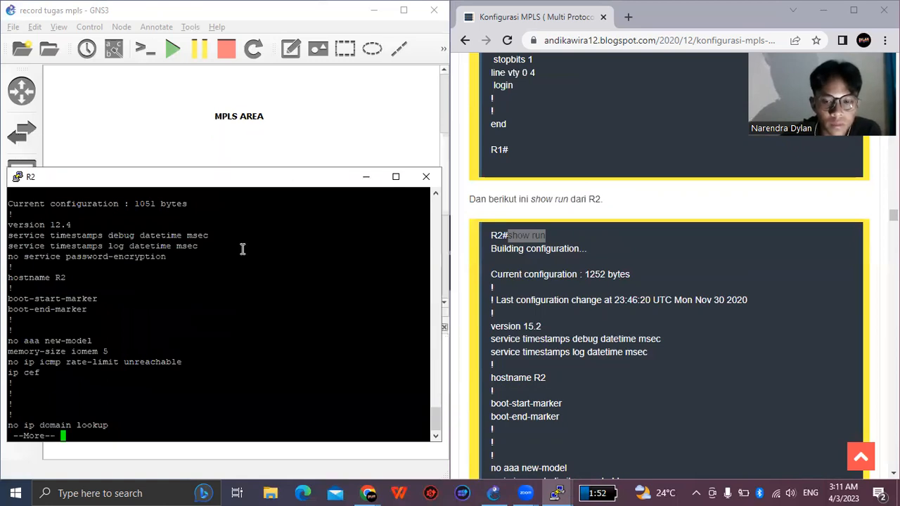
{"action": "key", "text": "Return"}
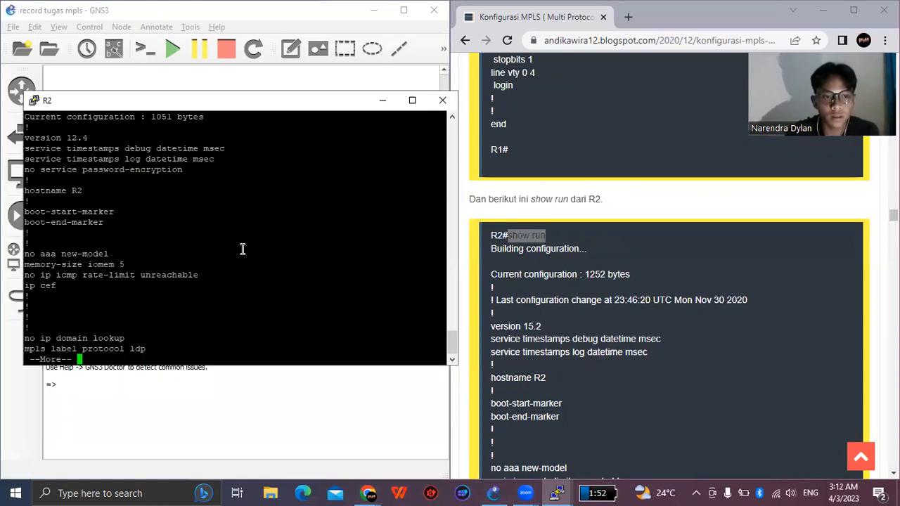
{"action": "key", "text": "Return"}
{"action": "key", "text": "Return"}
{"action": "key", "text": "Return"}
{"action": "key", "text": "Return"}
{"action": "key", "text": "Return"}
{"action": "key", "text": "Return"}
{"action": "key", "text": "Return"}
{"action": "key", "text": "Return"}
{"action": "key", "text": "Return"}
{"action": "key", "text": "Return"}
{"action": "key", "text": "Return"}
{"action": "key", "text": "Return"}
{"action": "key", "text": "Return"}
{"action": "key", "text": "Return"}
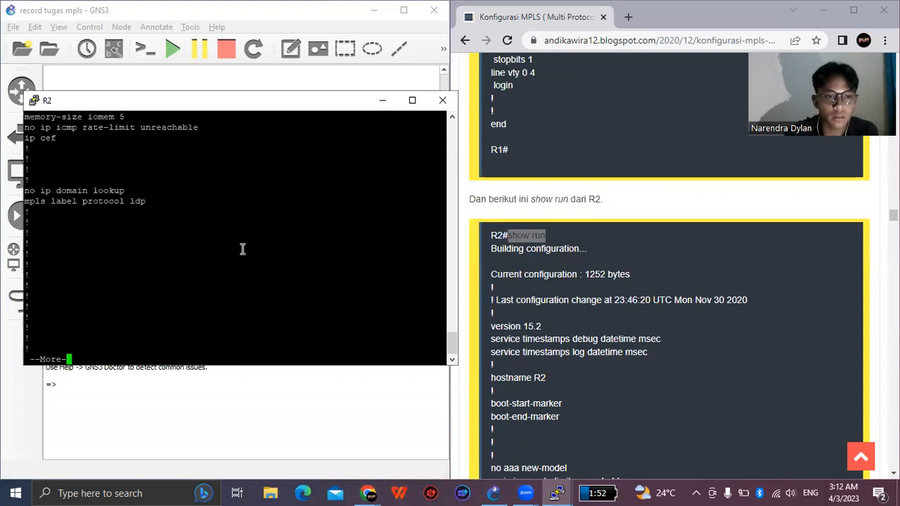
{"action": "key", "text": "Return"}
{"action": "key", "text": "Return"}
{"action": "key", "text": "Return"}
{"action": "key", "text": "Return"}
{"action": "key", "text": "Return"}
{"action": "key", "text": "Return"}
{"action": "key", "text": "Return"}
{"action": "key", "text": "Return"}
{"action": "key", "text": "Return"}
{"action": "key", "text": "Return"}
{"action": "key", "text": "Return"}
{"action": "key", "text": "Return"}
{"action": "key", "text": "Return"}
{"action": "key", "text": "Return"}
{"action": "key", "text": "Return"}
{"action": "key", "text": "Return"}
{"action": "key", "text": "Return"}
{"action": "key", "text": "Return"}
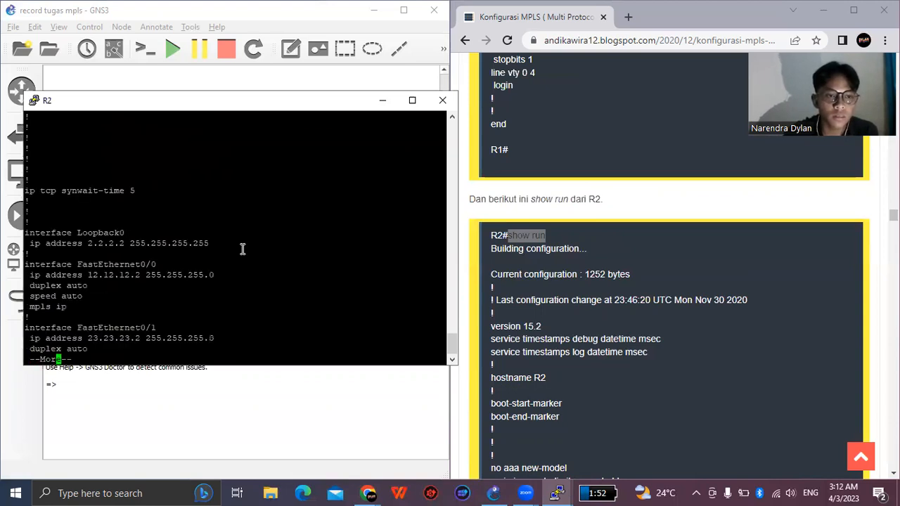
{"action": "key", "text": "Return"}
{"action": "key", "text": "Return"}
{"action": "key", "text": "Return"}
{"action": "key", "text": "Return"}
{"action": "key", "text": "Return"}
{"action": "key", "text": "Return"}
{"action": "key", "text": "Return"}
{"action": "key", "text": "Return"}
{"action": "key", "text": "Return"}
{"action": "key", "text": "Return"}
{"action": "key", "text": "Return"}
{"action": "key", "text": "Return"}
{"action": "key", "text": "Return"}
{"action": "key", "text": "Return"}
{"action": "key", "text": "Return"}
{"action": "key", "text": "Return"}
{"action": "key", "text": "Return"}
{"action": "key", "text": "Return"}
{"action": "key", "text": "Return"}
{"action": "key", "text": "Return"}
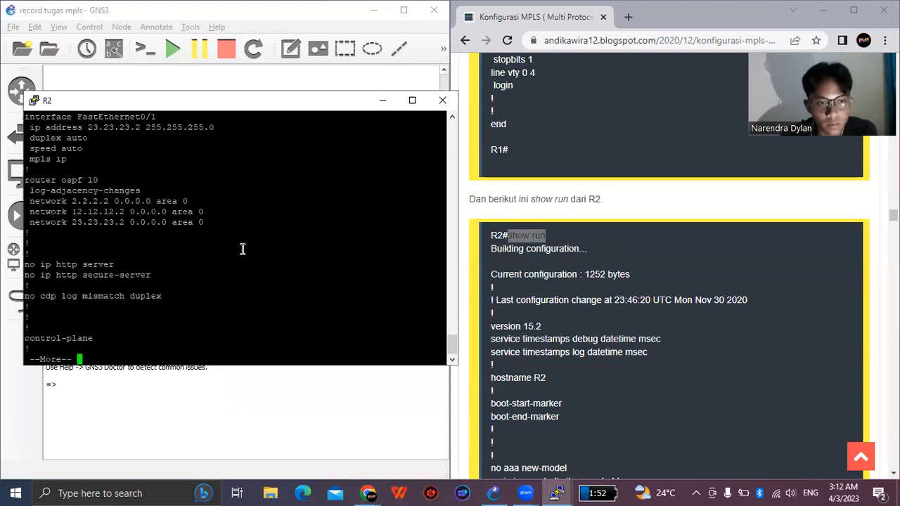
{"action": "key", "text": "Return"}
{"action": "key", "text": "Return"}
{"action": "key", "text": "Return"}
{"action": "key", "text": "Return"}
{"action": "key", "text": "Return"}
{"action": "key", "text": "Return"}
{"action": "key", "text": "Return"}
{"action": "key", "text": "Return"}
{"action": "key", "text": "Return"}
{"action": "key", "text": "Return"}
{"action": "key", "text": "Return"}
{"action": "key", "text": "Return"}
{"action": "key", "text": "Return"}
{"action": "key", "text": "Return"}
{"action": "key", "text": "Return"}
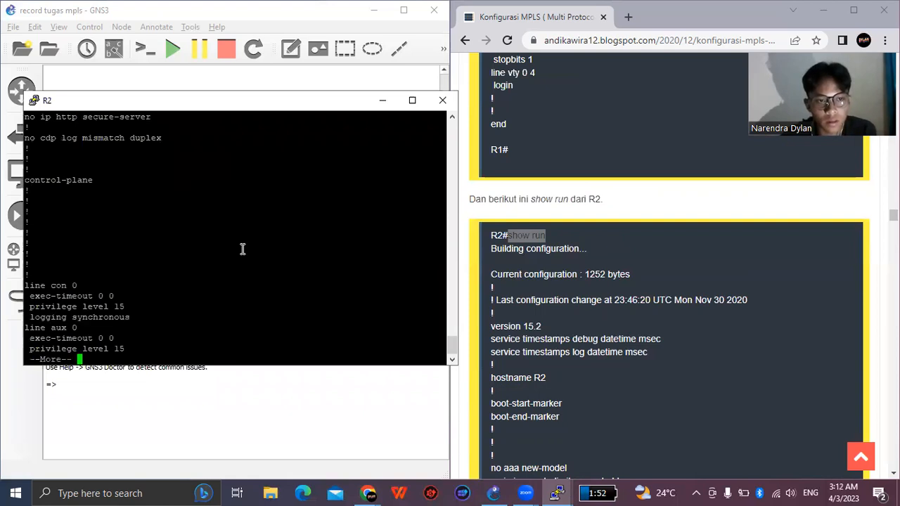
{"action": "key", "text": "Return"}
{"action": "key", "text": "Return"}
{"action": "key", "text": "Return"}
{"action": "key", "text": "Return"}
{"action": "key", "text": "Return"}
{"action": "key", "text": "Return"}
{"action": "key", "text": "Return"}
{"action": "key", "text": "Return"}
{"action": "key", "text": "Return"}
{"action": "key", "text": "Return"}
{"action": "key", "text": "Return"}
{"action": "key", "text": "Return"}
{"action": "key", "text": "Return"}
{"action": "key", "text": "Return"}
{"action": "key", "text": "Return"}
{"action": "key", "text": "Return"}
{"action": "key", "text": "Return"}
{"action": "key", "text": "Return"}
{"action": "key", "text": "Return"}
{"action": "key", "text": "Return"}
{"action": "key", "text": "Return"}
{"action": "key", "text": "Return"}
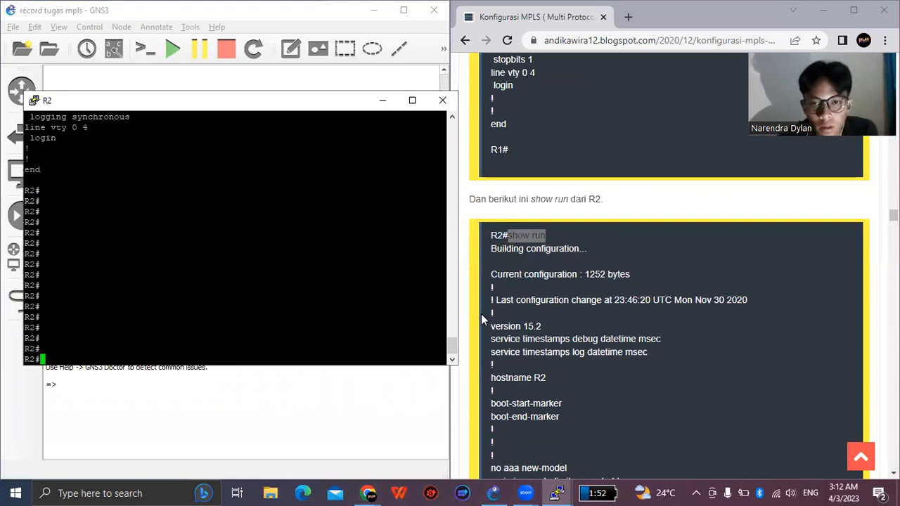
- Find R3's configuration listing in the guide, copy its "show run" command and bring up R3's console
{"action": "scroll", "coordinate": [543, 313], "scroll_direction": "down", "scroll_amount": 5}
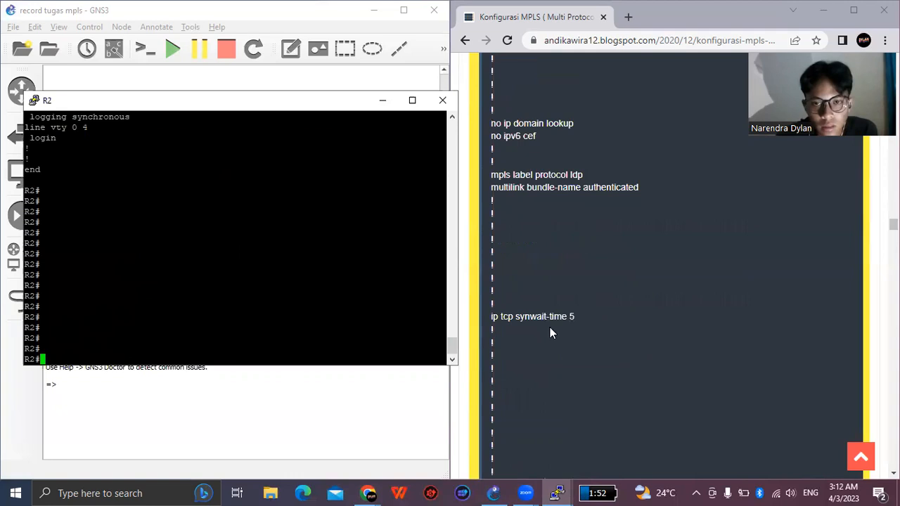
{"action": "scroll", "coordinate": [549, 327], "scroll_direction": "down", "scroll_amount": 3}
{"action": "scroll", "coordinate": [552, 332], "scroll_direction": "down", "scroll_amount": 6}
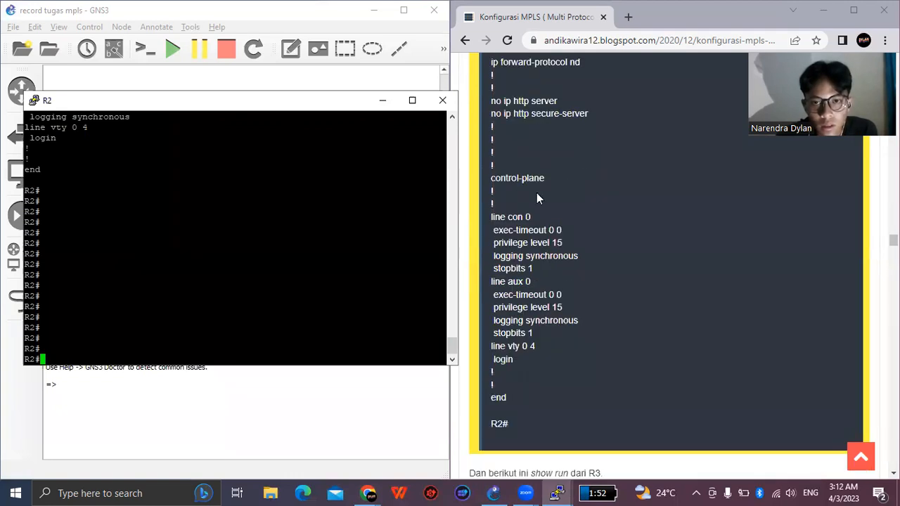
{"action": "scroll", "coordinate": [536, 192], "scroll_direction": "down", "scroll_amount": 5}
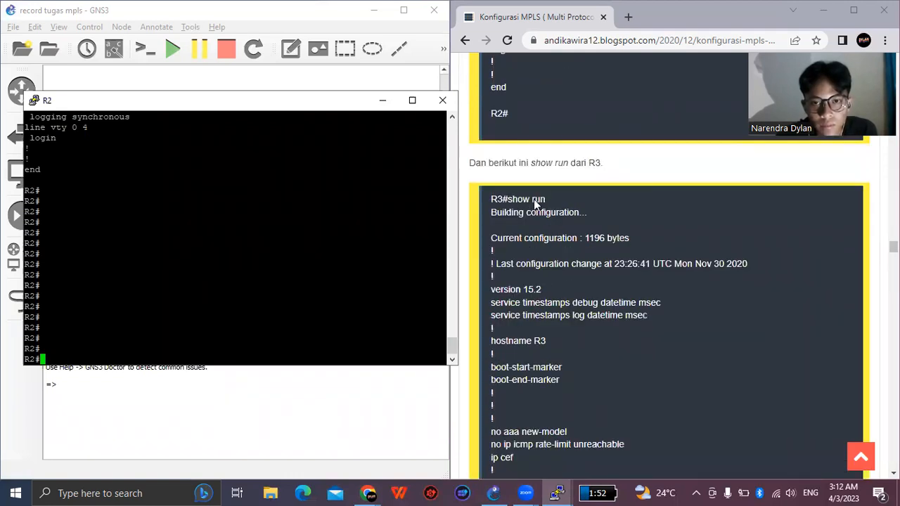
{"action": "left_click_drag", "start_coordinate": [508, 199], "coordinate": [545, 199]}
{"action": "key", "text": "ctrl+c"}
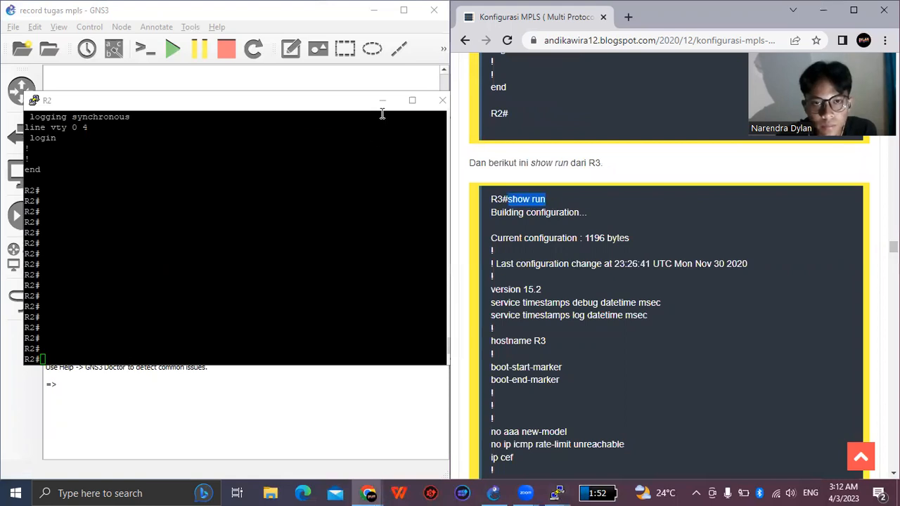
{"action": "left_click", "coordinate": [549, 492]}
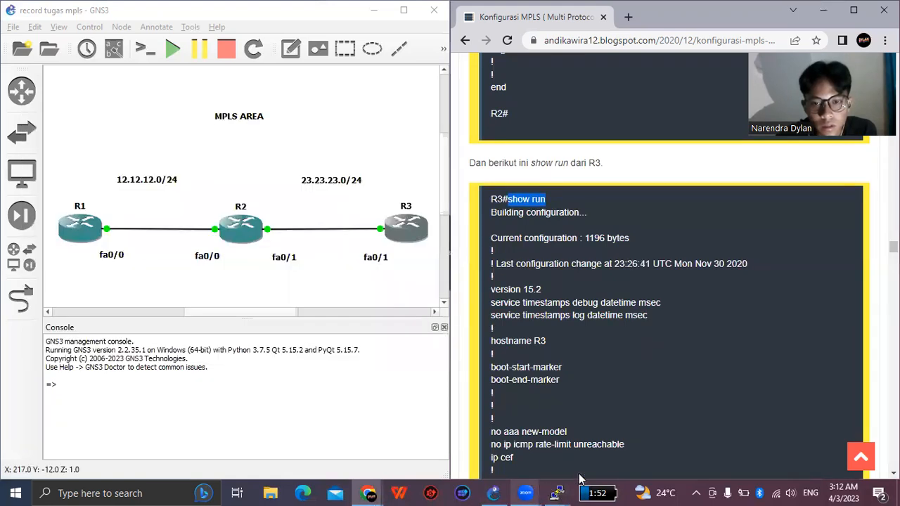
{"action": "left_click", "coordinate": [558, 492]}
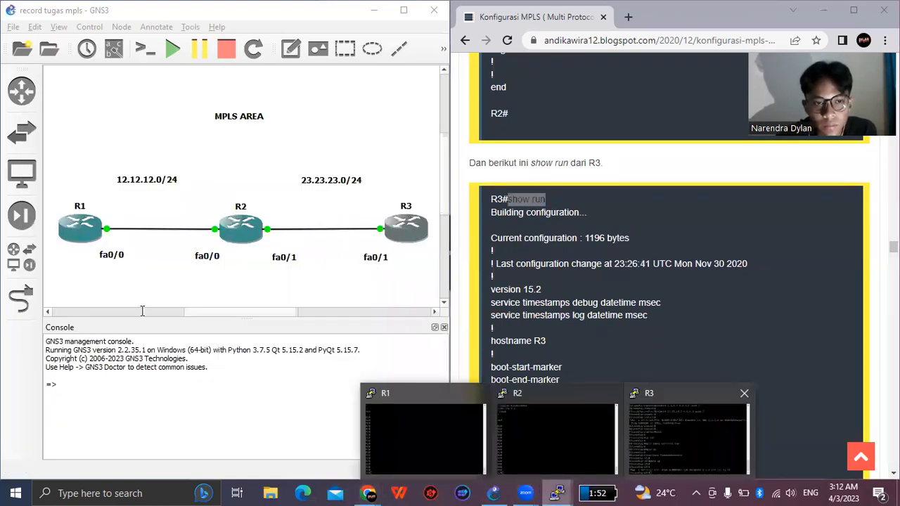
{"action": "left_click", "coordinate": [689, 437]}
- Leave R3's interface and global configuration modes with "exit", and run the copied "show run" command
{"action": "right_click", "coordinate": [142, 311]}
{"action": "key", "text": "BackSpace"}
{"action": "key", "text": "BackSpace"}
{"action": "key", "text": "BackSpace"}
{"action": "key", "text": "BackSpace"}
{"action": "key", "text": "BackSpace"}
{"action": "key", "text": "BackSpace"}
{"action": "key", "text": "BackSpace"}
{"action": "type", "text": "exit"}
{"action": "key", "text": "Return"}
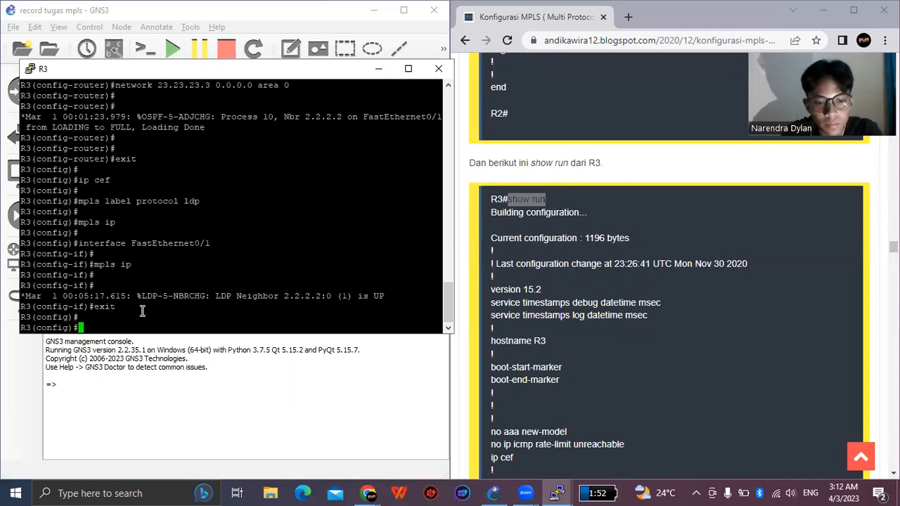
{"action": "key", "text": "Return"}
{"action": "type", "text": "exit"}
{"action": "key", "text": "Return"}
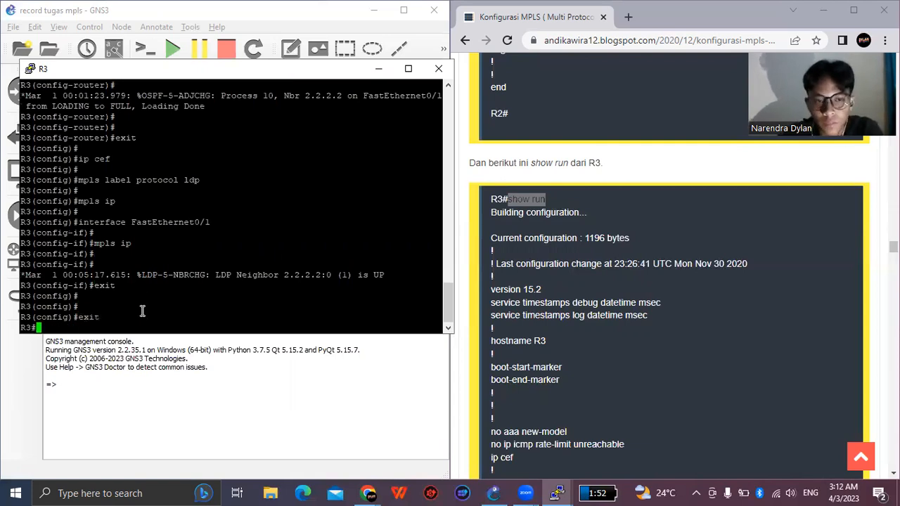
{"action": "key", "text": "Return"}
{"action": "right_click", "coordinate": [142, 311]}
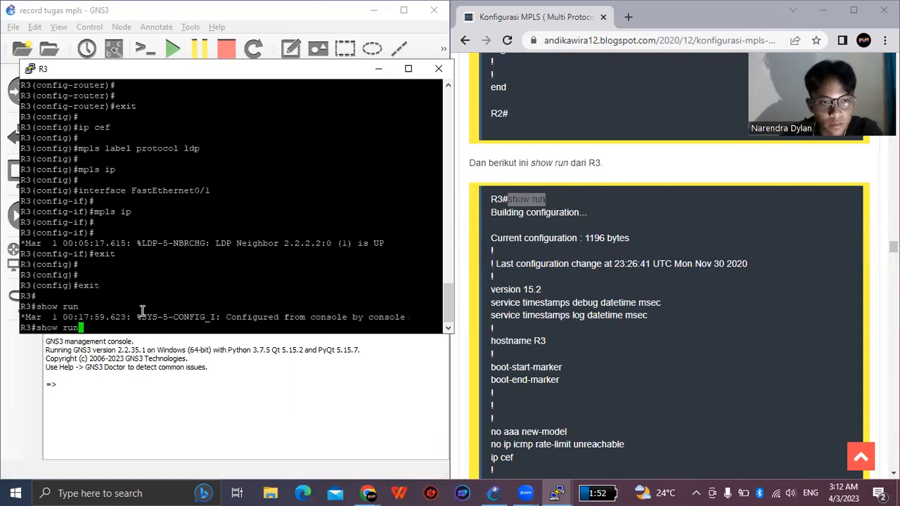
{"action": "key", "text": "Return"}
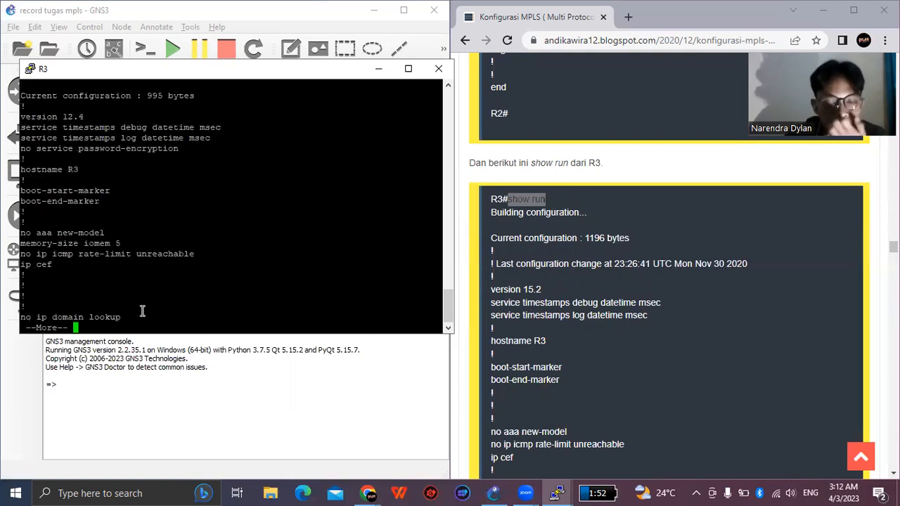
- Page through R3's running configuration to its end, examining the MPLS, Loopback0, FastEthernet, OSPF and line settings
{"action": "key", "text": "Return"}
{"action": "key", "text": "Return"}
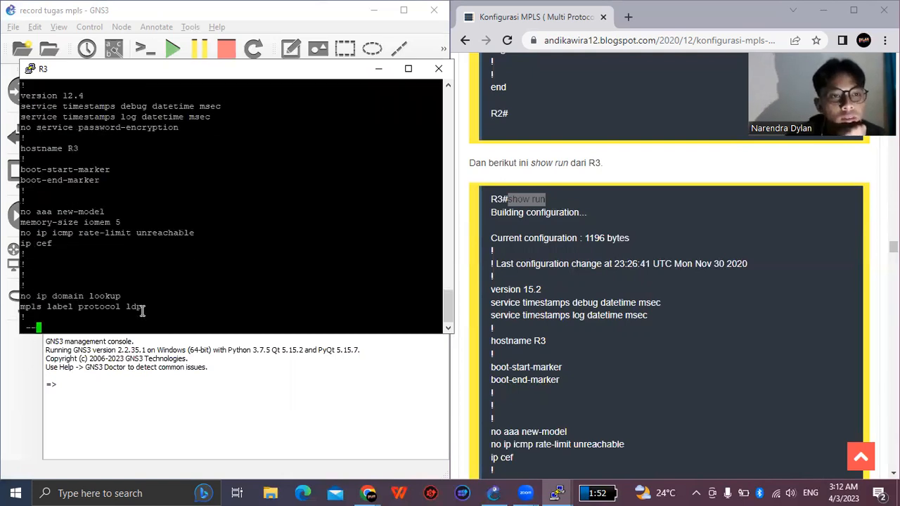
{"action": "key", "text": "Return"}
{"action": "key", "text": "Return"}
{"action": "key", "text": "Return"}
{"action": "key", "text": "Return"}
{"action": "key", "text": "Return"}
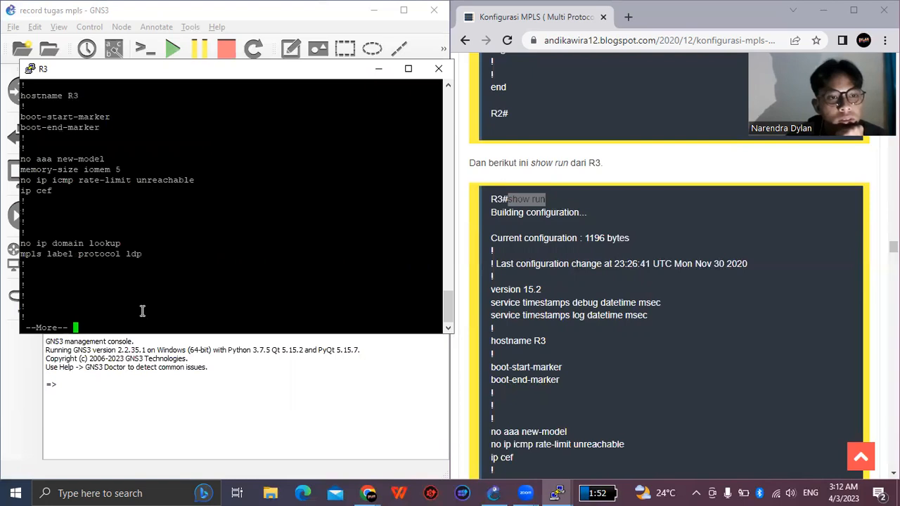
{"action": "key", "text": "Return"}
{"action": "key", "text": "Return"}
{"action": "key", "text": "Return"}
{"action": "key", "text": "Return"}
{"action": "key", "text": "Return"}
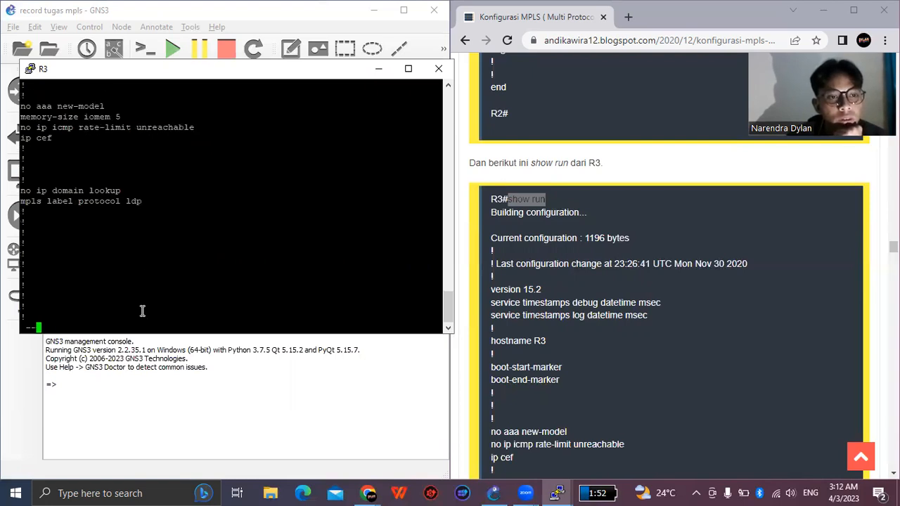
{"action": "key", "text": "Return"}
{"action": "key", "text": "Return"}
{"action": "key", "text": "Return"}
{"action": "key", "text": "Return"}
{"action": "key", "text": "Return"}
{"action": "key", "text": "Return"}
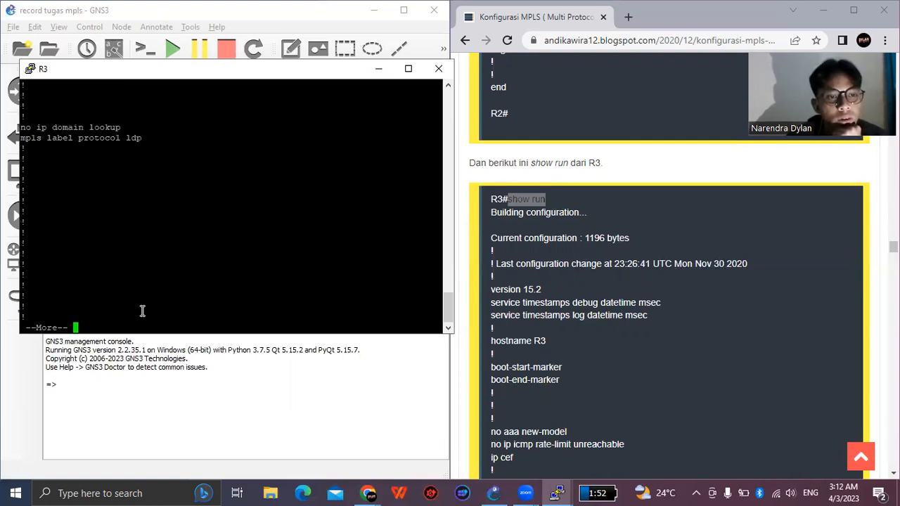
{"action": "key", "text": "Return"}
{"action": "key", "text": "Return"}
{"action": "key", "text": "Return"}
{"action": "key", "text": "Return"}
{"action": "key", "text": "Return"}
{"action": "key", "text": "Return"}
{"action": "key", "text": "Return"}
{"action": "key", "text": "Return"}
{"action": "key", "text": "Return"}
{"action": "key", "text": "Return"}
{"action": "key", "text": "Return"}
{"action": "key", "text": "Return"}
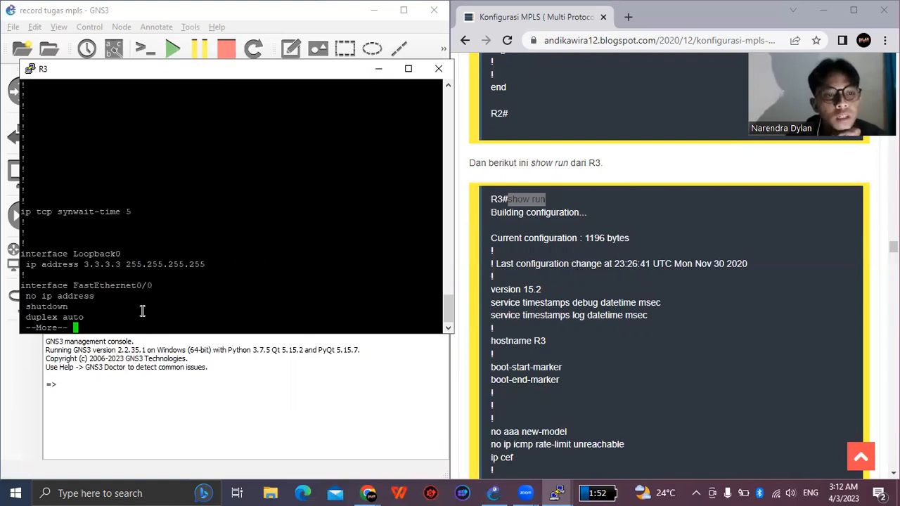
{"action": "key", "text": "Return"}
{"action": "key", "text": "Return"}
{"action": "key", "text": "Return"}
{"action": "key", "text": "Return"}
{"action": "key", "text": "Return"}
{"action": "key", "text": "Return"}
{"action": "key", "text": "Return"}
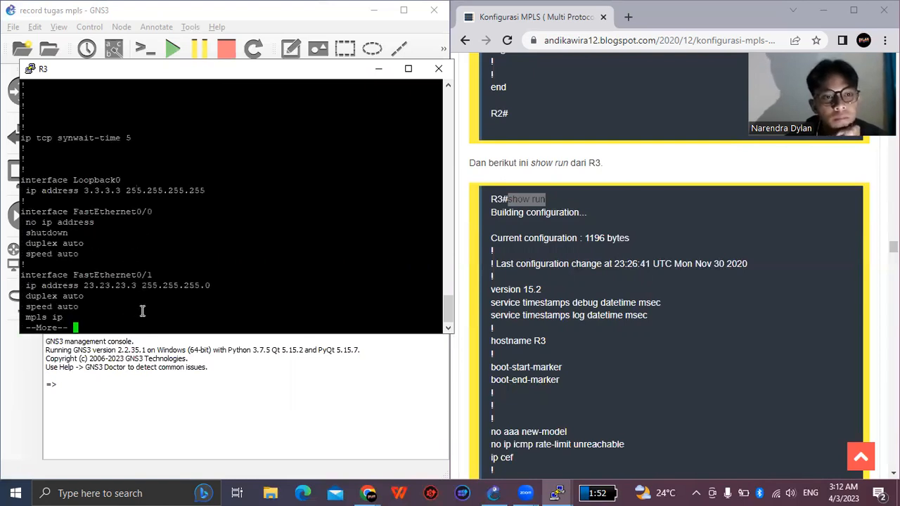
{"action": "key", "text": "Return"}
{"action": "key", "text": "Return"}
{"action": "key", "text": "Return"}
{"action": "key", "text": "Return"}
{"action": "key", "text": "Return"}
{"action": "key", "text": "Return"}
{"action": "key", "text": "Return"}
{"action": "key", "text": "Return"}
{"action": "key", "text": "Return"}
{"action": "key", "text": "Return"}
{"action": "key", "text": "Return"}
{"action": "key", "text": "Return"}
{"action": "key", "text": "Return"}
{"action": "key", "text": "Return"}
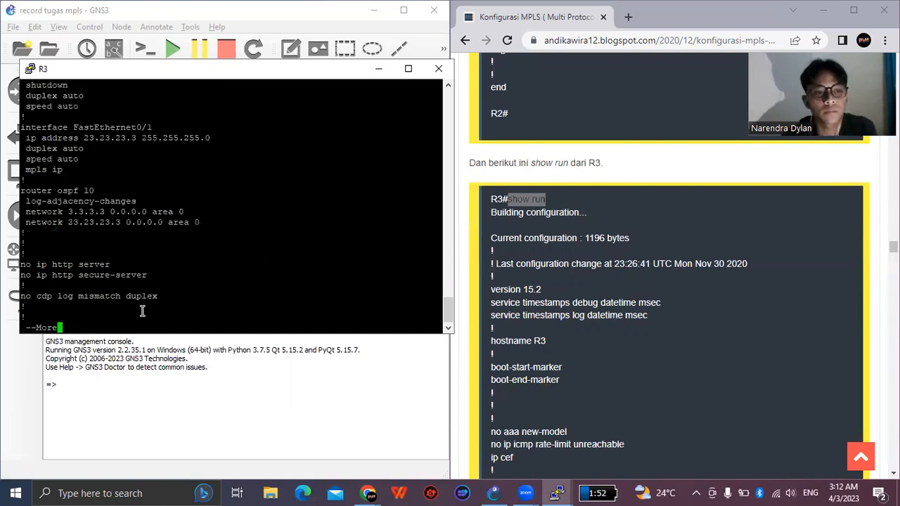
{"action": "key", "text": "Return"}
{"action": "key", "text": "Return"}
{"action": "key", "text": "Return"}
{"action": "key", "text": "Return"}
{"action": "key", "text": "Return"}
{"action": "key", "text": "Return"}
{"action": "key", "text": "Return"}
{"action": "key", "text": "Return"}
{"action": "key", "text": "Return"}
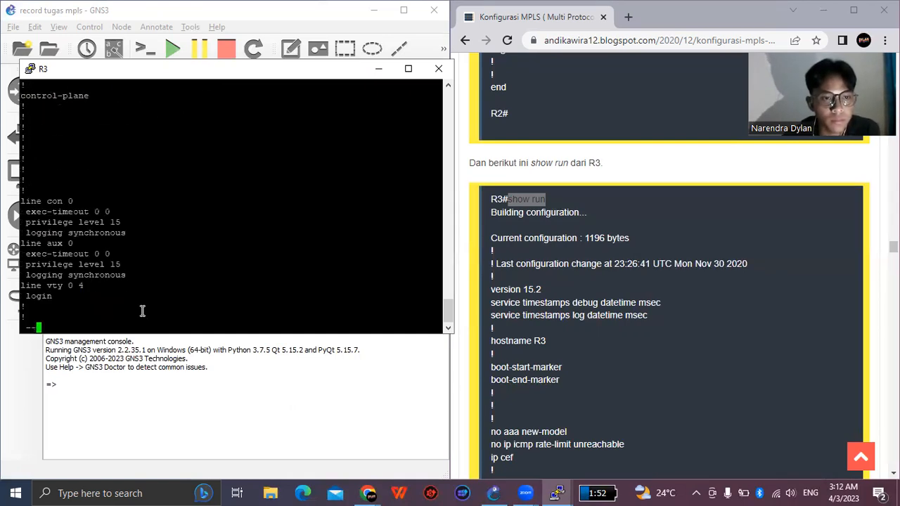
{"action": "key", "text": "Return"}
{"action": "key", "text": "Return"}
{"action": "key", "text": "Return"}
{"action": "key", "text": "Return"}
{"action": "key", "text": "Return"}
{"action": "key", "text": "Return"}
{"action": "key", "text": "Return"}
{"action": "key", "text": "Return"}
{"action": "key", "text": "Return"}
{"action": "key", "text": "Return"}
{"action": "key", "text": "Return"}
{"action": "key", "text": "Return"}
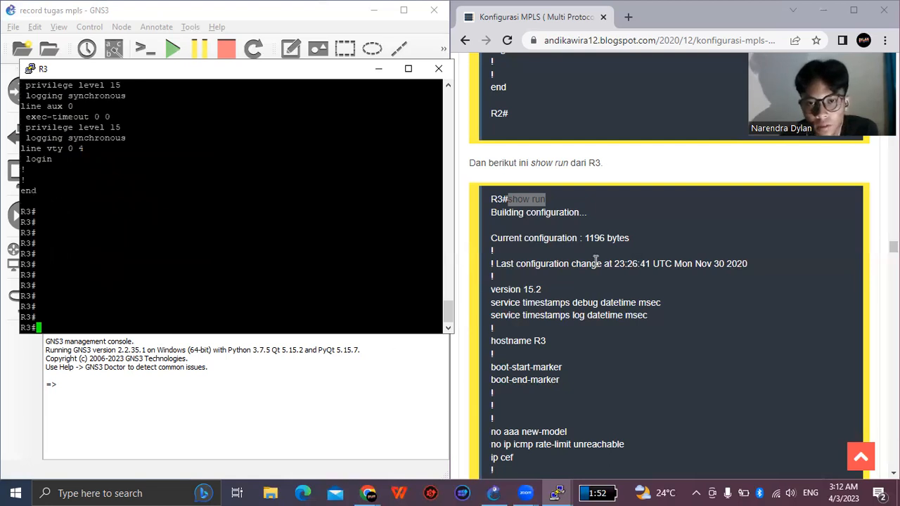
- Review the rest of the guide's R3 listing and go back to the start of the running configuration in R3's console
{"action": "scroll", "coordinate": [646, 274], "scroll_direction": "down", "scroll_amount": 6}
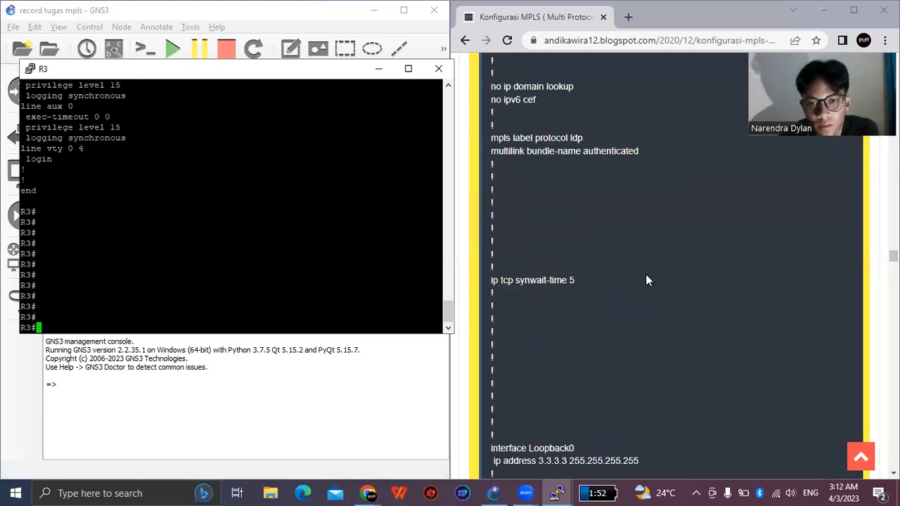
{"action": "scroll", "coordinate": [645, 274], "scroll_direction": "down", "scroll_amount": 12}
{"action": "scroll", "coordinate": [622, 289], "scroll_direction": "down", "scroll_amount": 4}
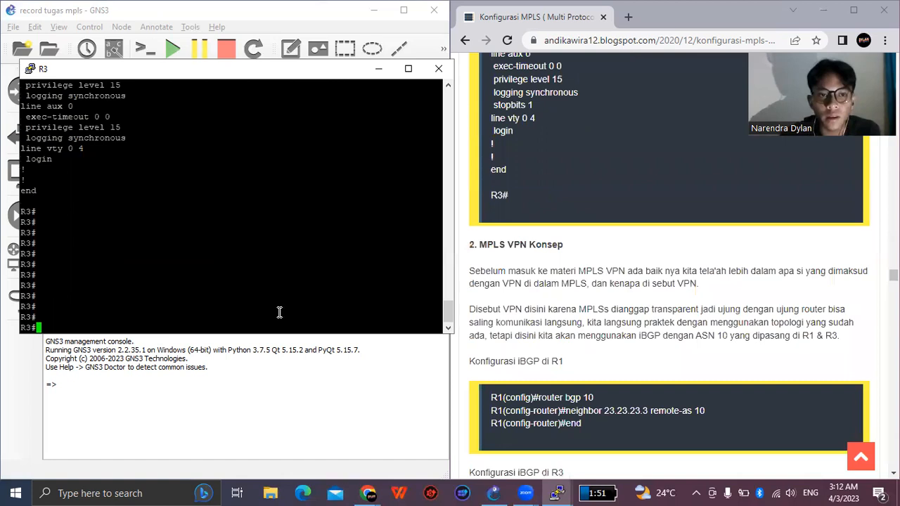
{"action": "scroll", "coordinate": [644, 302], "scroll_direction": "up", "scroll_amount": 5}
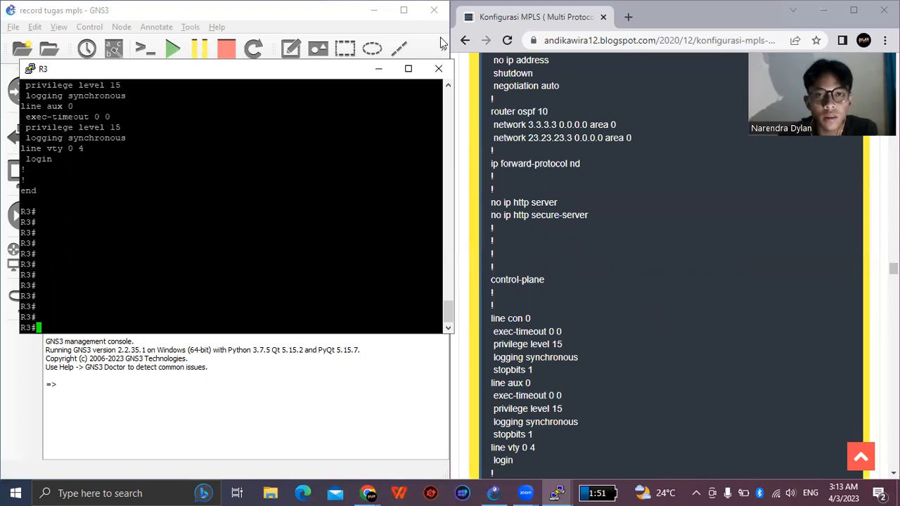
{"action": "left_click_drag", "start_coordinate": [448, 311], "coordinate": [441, 40]}
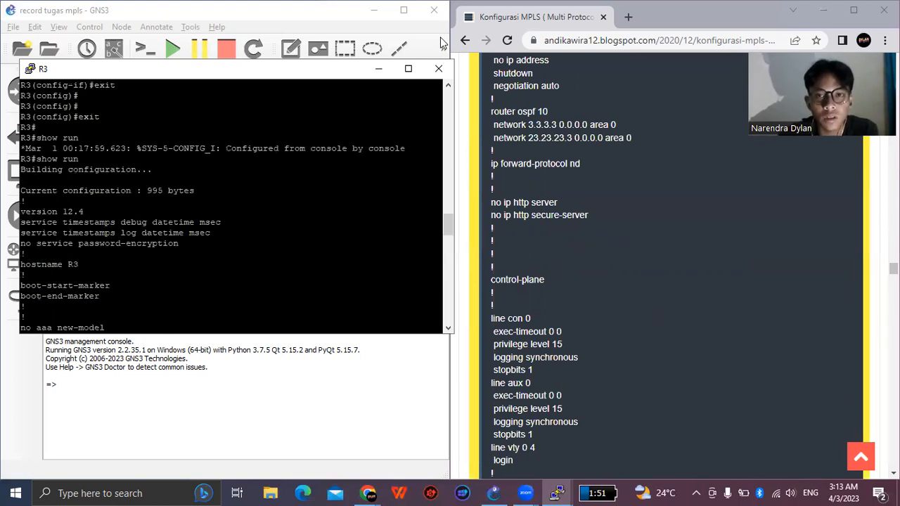